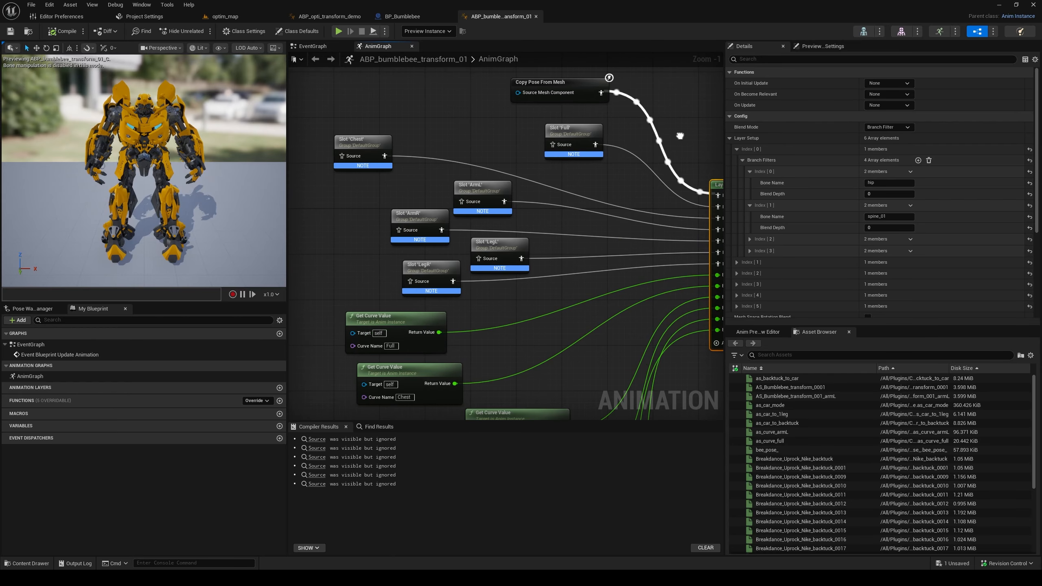
# - Inspect the Copy Pose From Mesh settings in ABP_bumblebee_transform_01 and compare them with the body and transformer hierarchy in BP_Bumblebee
pyautogui.moveTo(600, 224); pyautogui.dragTo(558, 257, button='right')
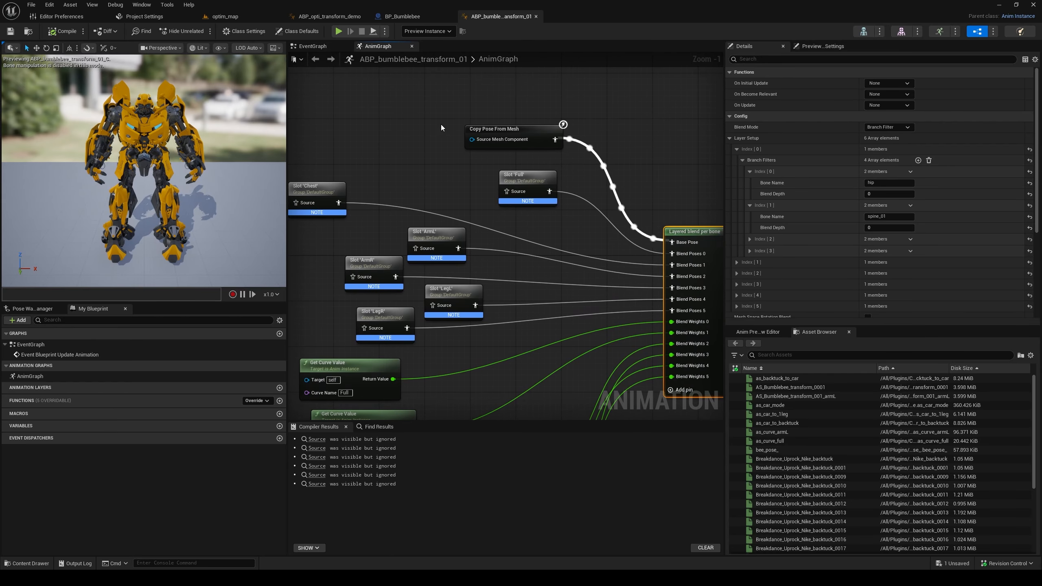
pyautogui.click(490, 130)
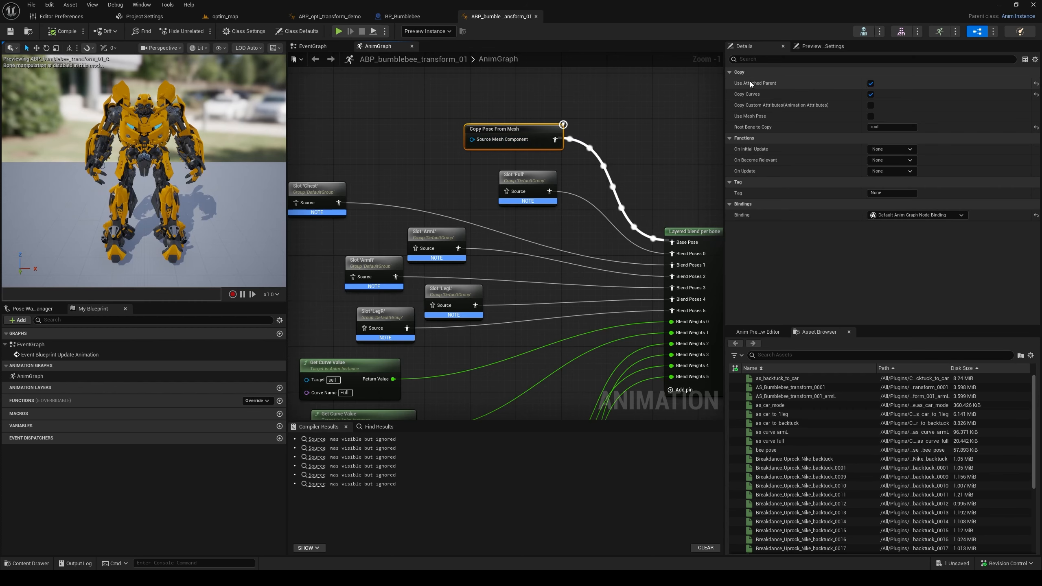
pyautogui.click(438, 19)
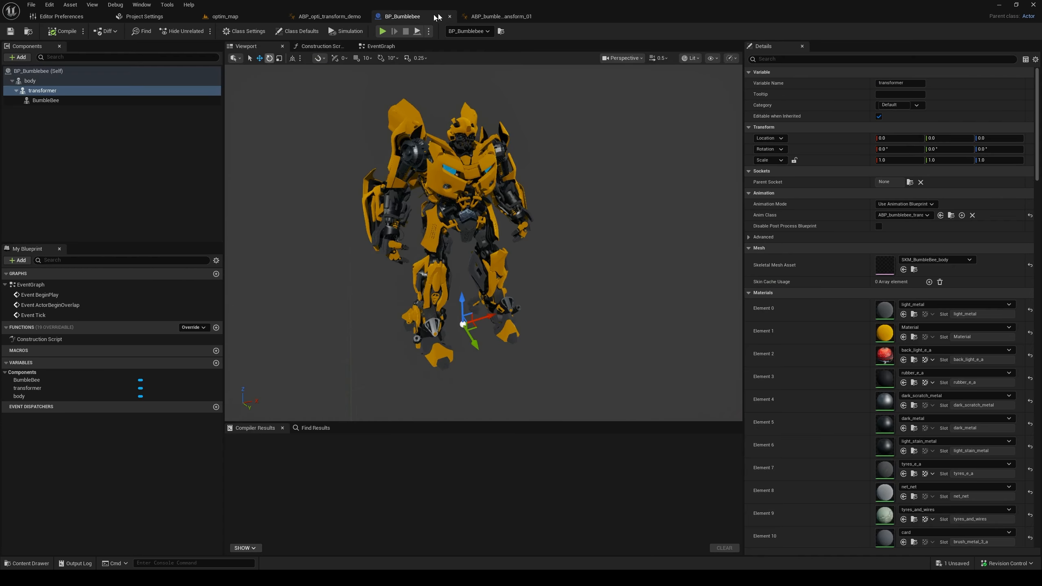
pyautogui.click(501, 16)
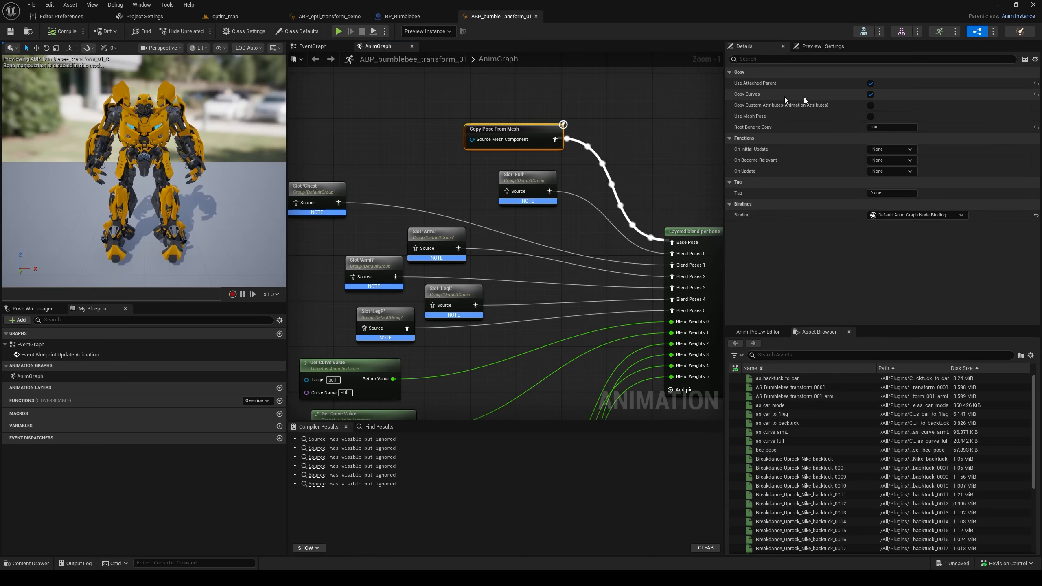
pyautogui.click(403, 17)
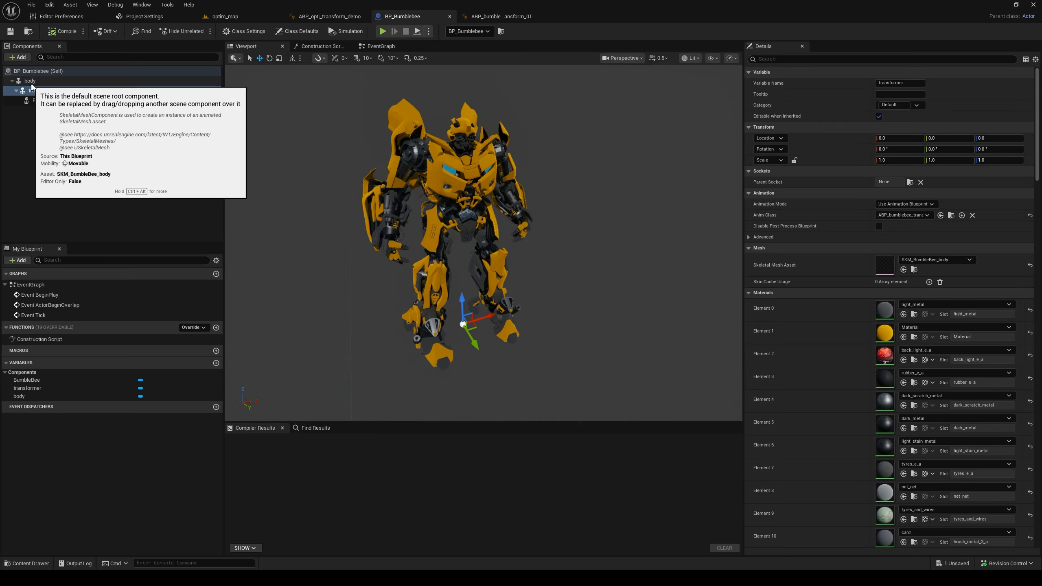
pyautogui.click(33, 82)
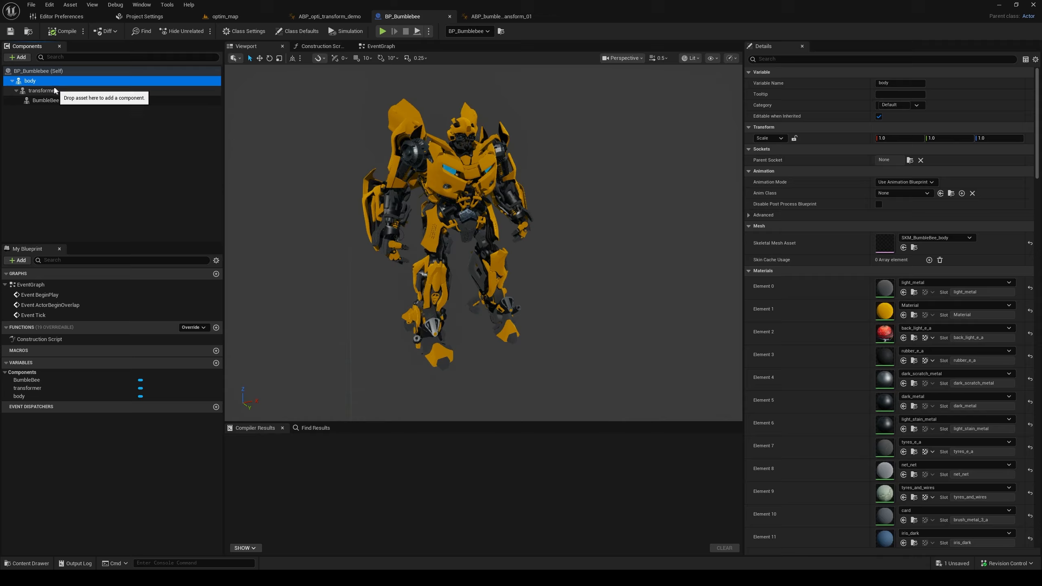
pyautogui.click(57, 75)
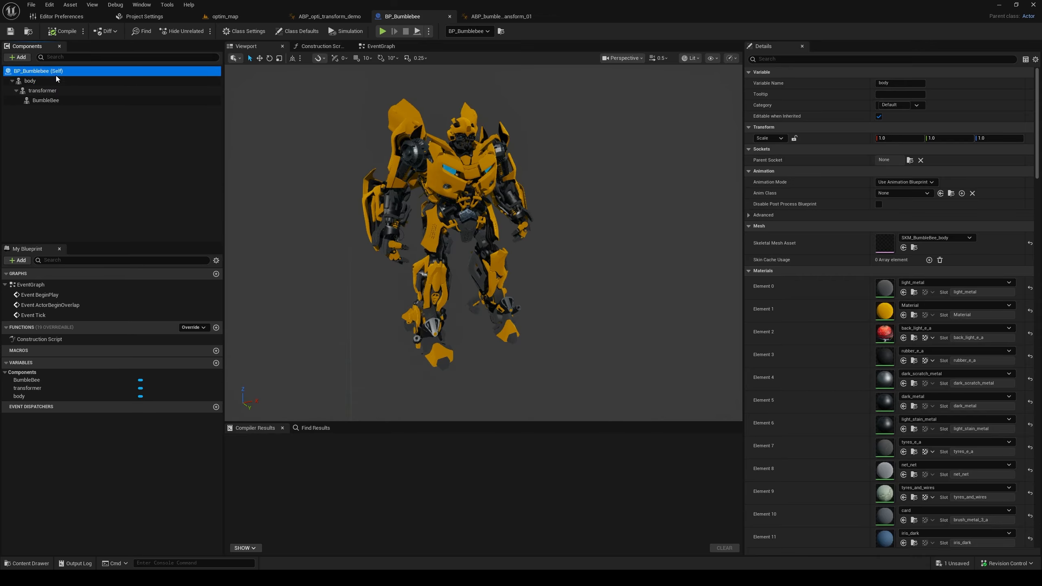
pyautogui.click(44, 83)
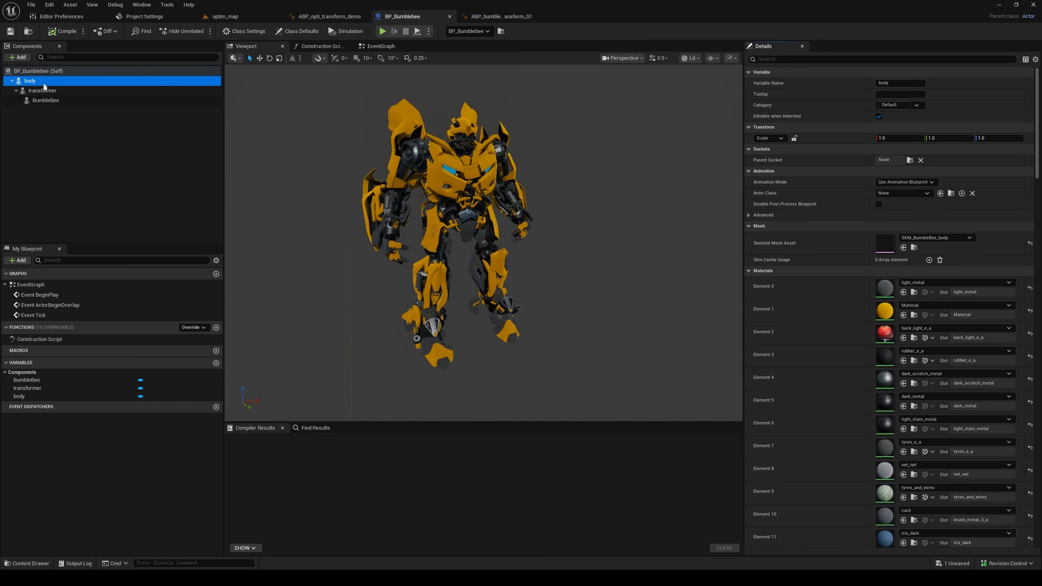
pyautogui.click(514, 16)
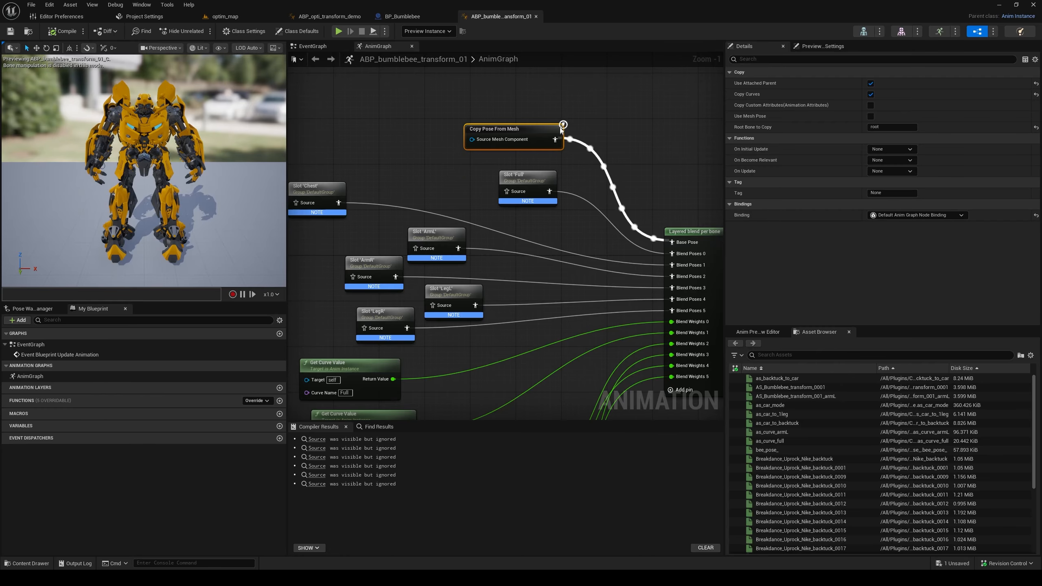
# - Examine the Get Curve Value nodes that feed the blend weights of the Layered blend per bone node
pyautogui.moveTo(619, 161); pyautogui.dragTo(537, 143, button='right')
pyautogui.scroll(-1, 614, 183)
pyautogui.moveTo(615, 184); pyautogui.dragTo(649, 125, button='right')
pyautogui.moveTo(571, 231); pyautogui.dragTo(599, 173, button='right')
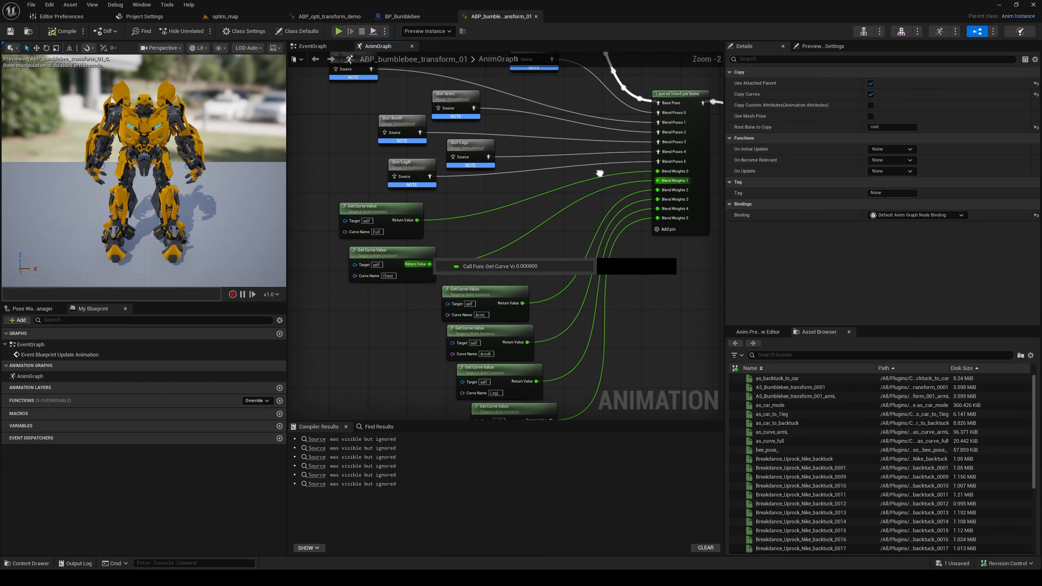
pyautogui.moveTo(459, 205); pyautogui.dragTo(394, 354)
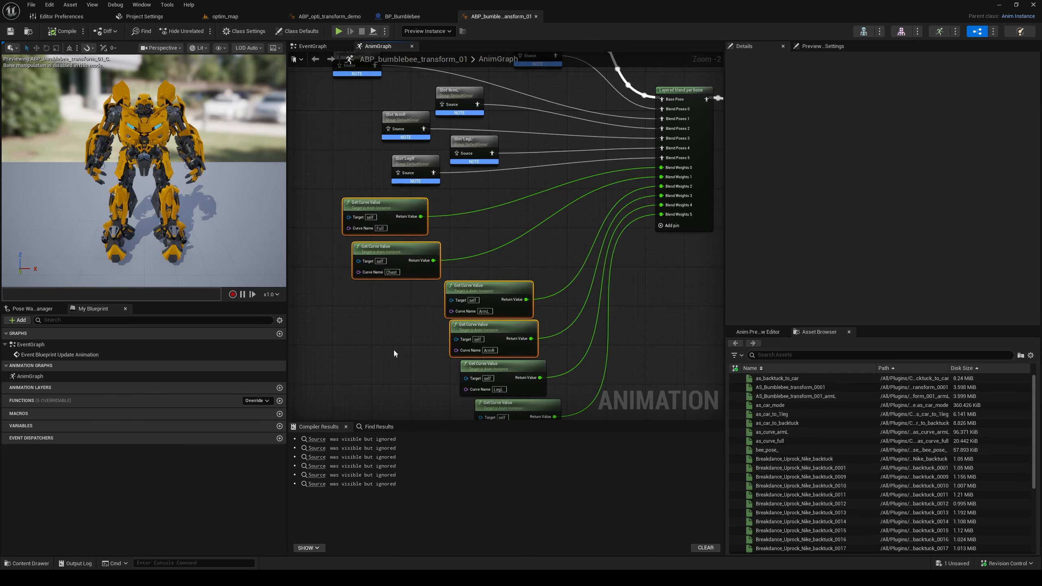
pyautogui.moveTo(316, 207); pyautogui.dragTo(514, 411)
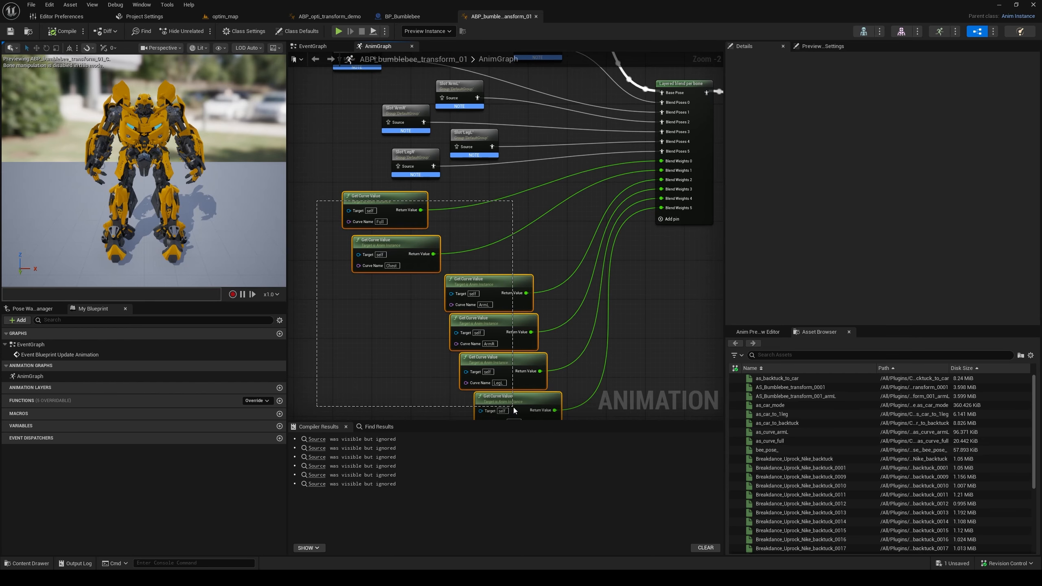
pyautogui.click(649, 308)
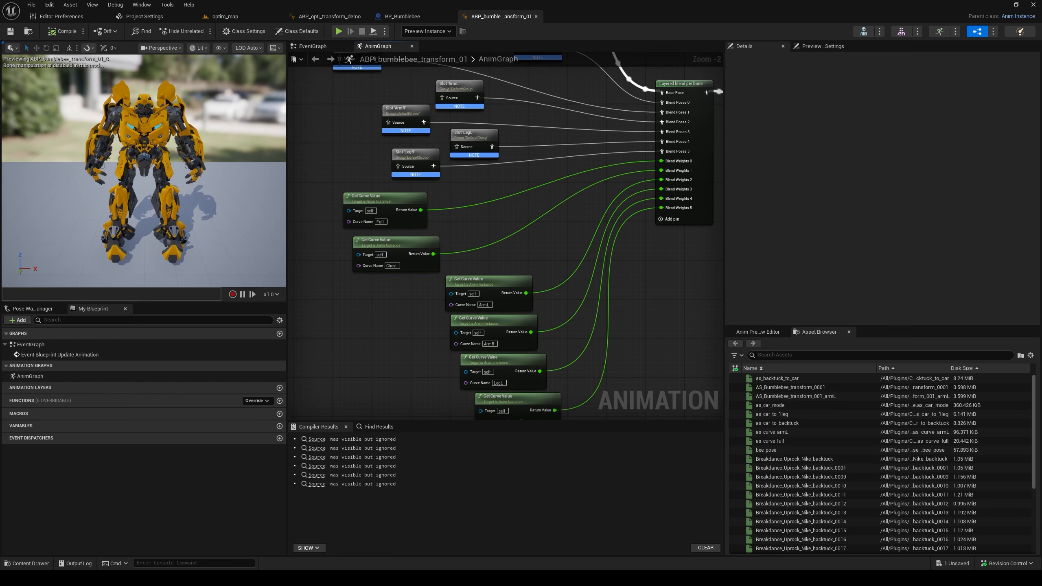
# - Review the Full, Chest, arm and leg slot nodes and their connections to the blend poses of Layered blend per bone
pyautogui.moveTo(643, 255); pyautogui.dragTo(632, 361, button='right')
pyautogui.scroll(2, 552, 198)
pyautogui.moveTo(552, 198); pyautogui.dragTo(559, 204, button='right')
pyautogui.scroll(-1, 559, 204)
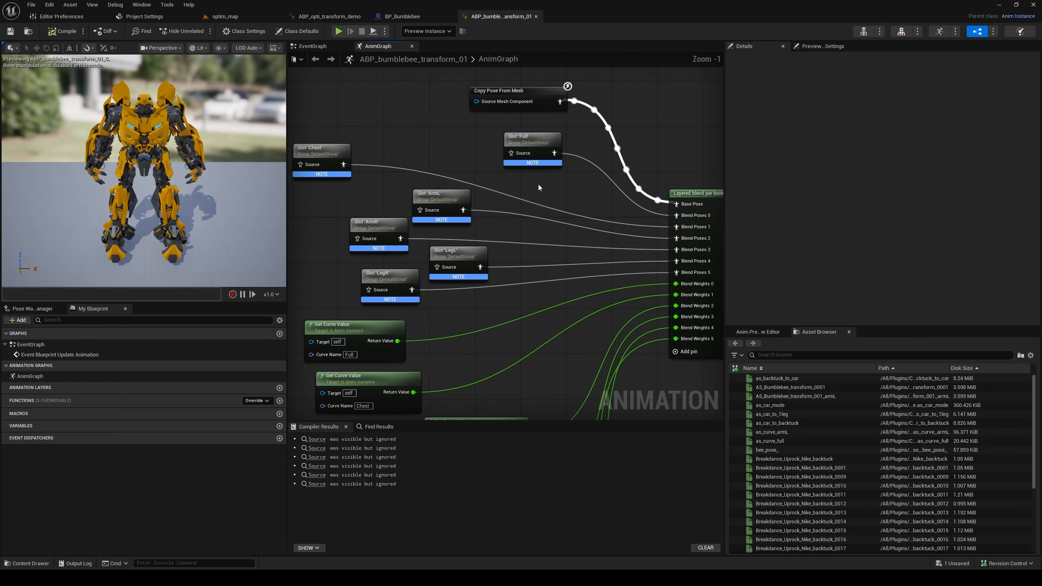
pyautogui.moveTo(468, 134); pyautogui.dragTo(535, 151)
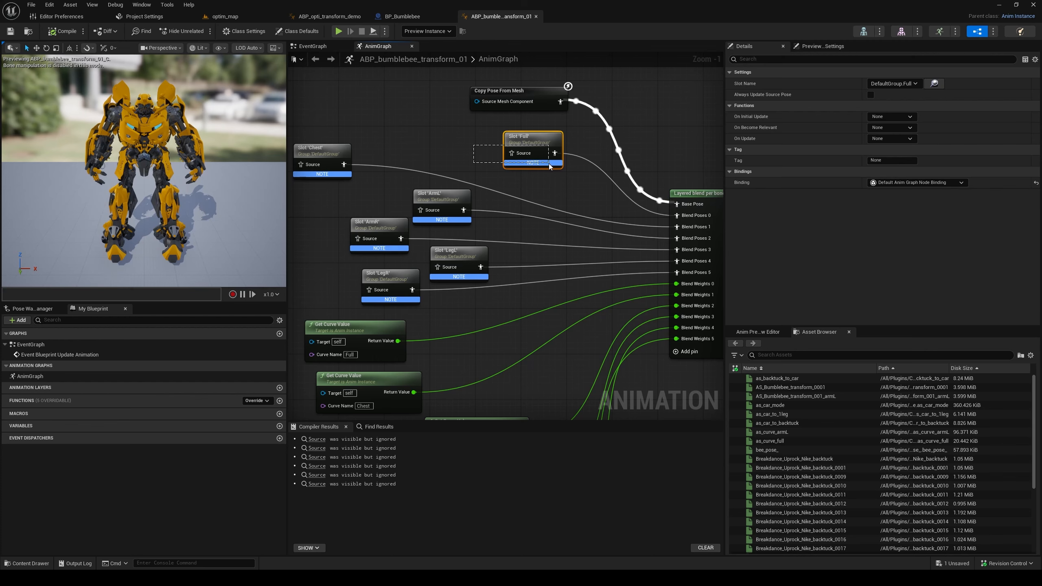
pyautogui.click(330, 165)
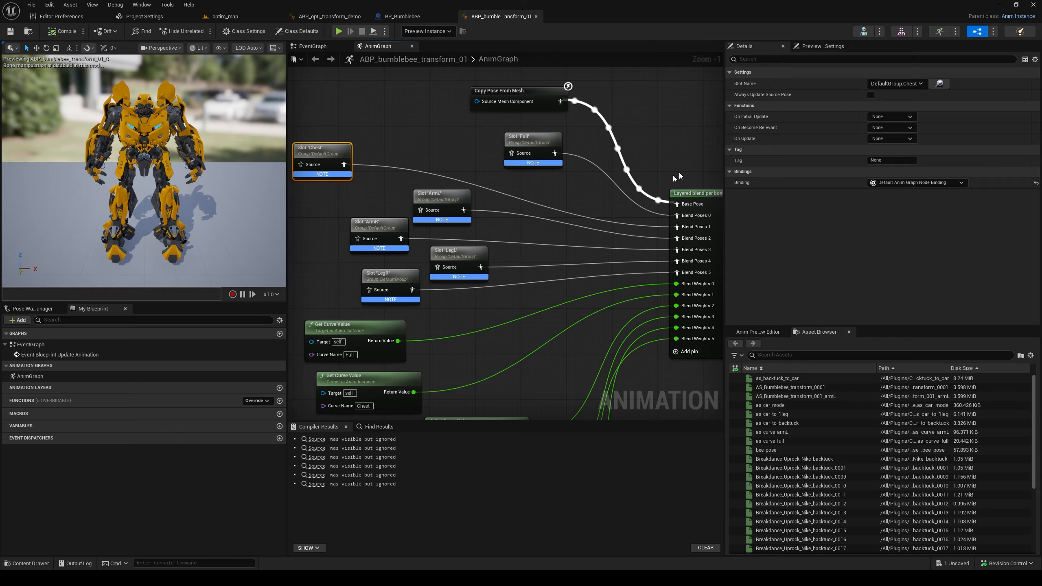
pyautogui.click(693, 228)
pyautogui.moveTo(443, 143); pyautogui.dragTo(387, 237)
pyautogui.moveTo(466, 313); pyautogui.dragTo(392, 283)
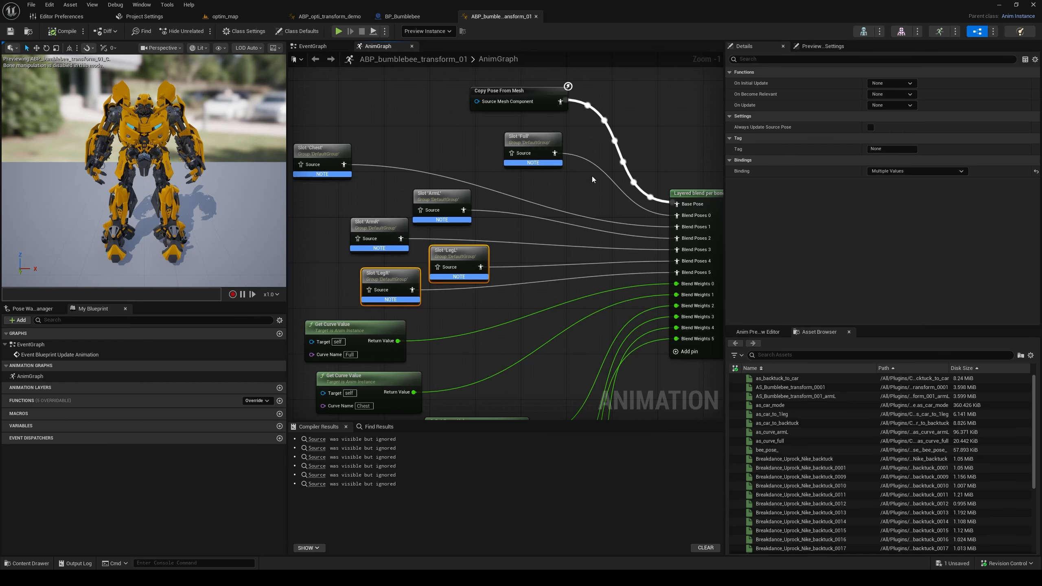
# - Expand all six Layer Setup entries of Layered blend per bone to review their branch filter bones, and check its link to Output Pose
pyautogui.click(696, 193)
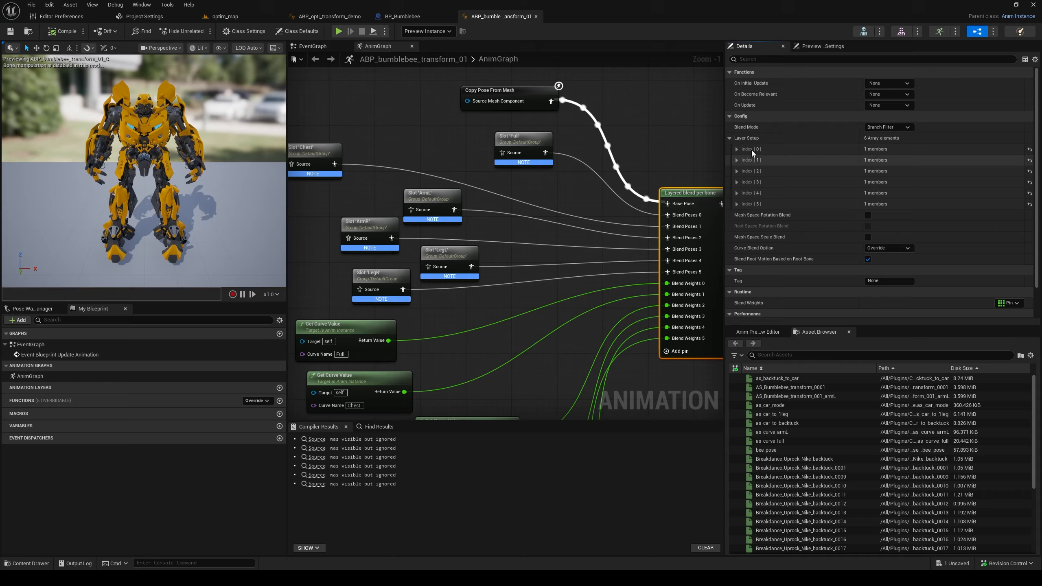
pyautogui.click(737, 204)
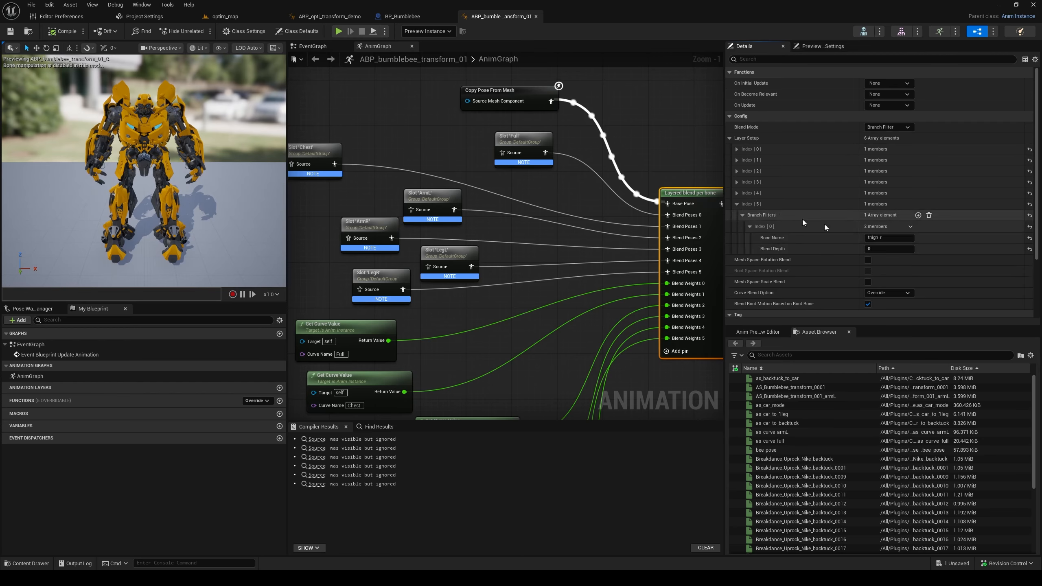
pyautogui.click(738, 193)
pyautogui.click(736, 182)
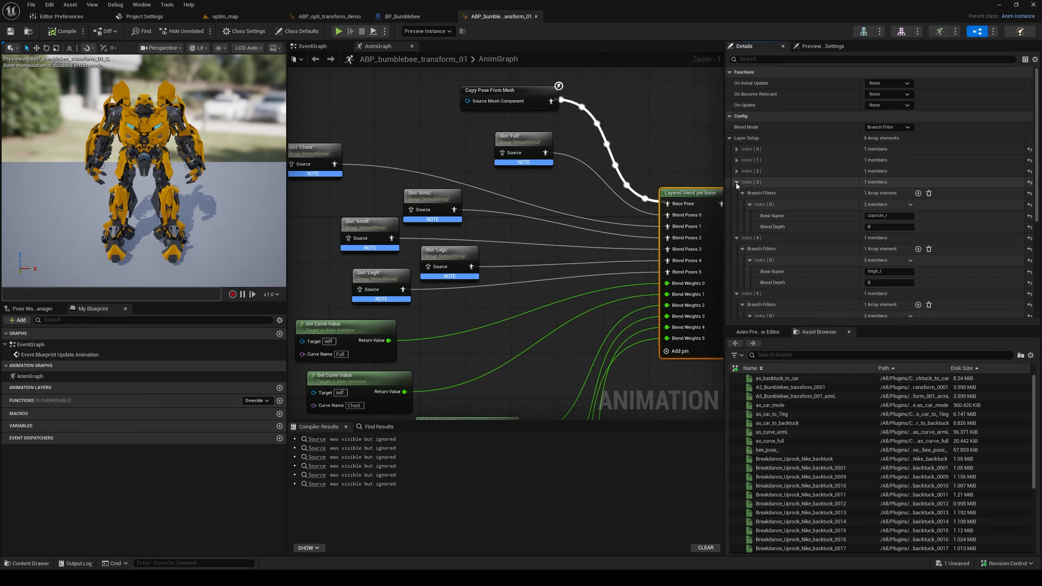
pyautogui.click(737, 172)
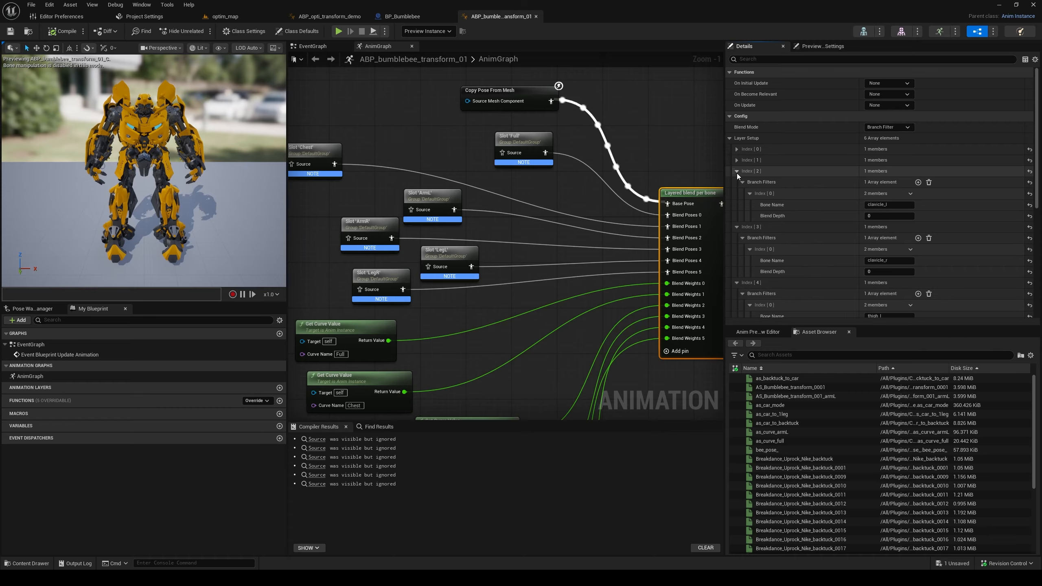
pyautogui.click(737, 161)
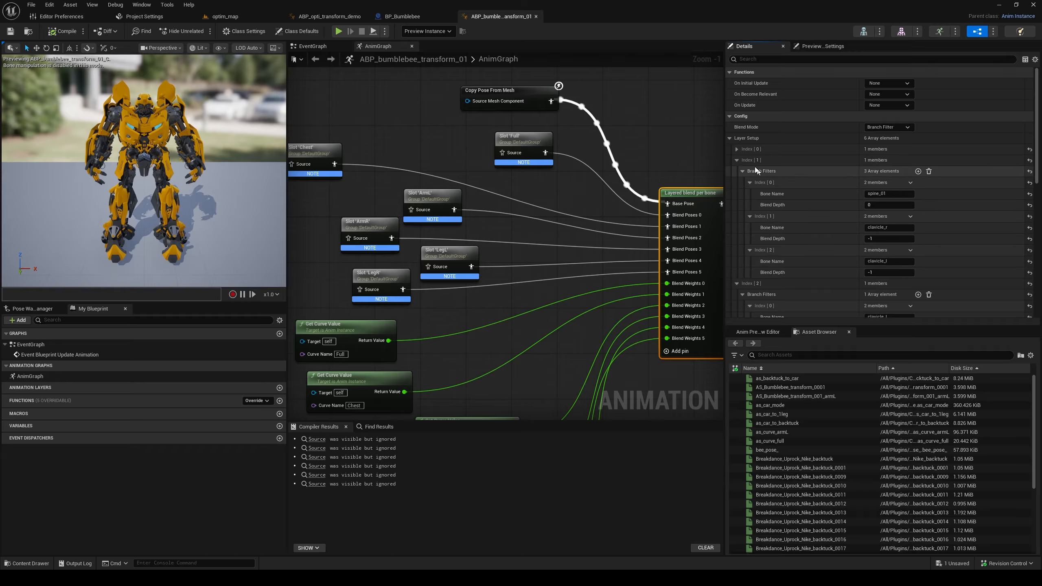
pyautogui.click(736, 149)
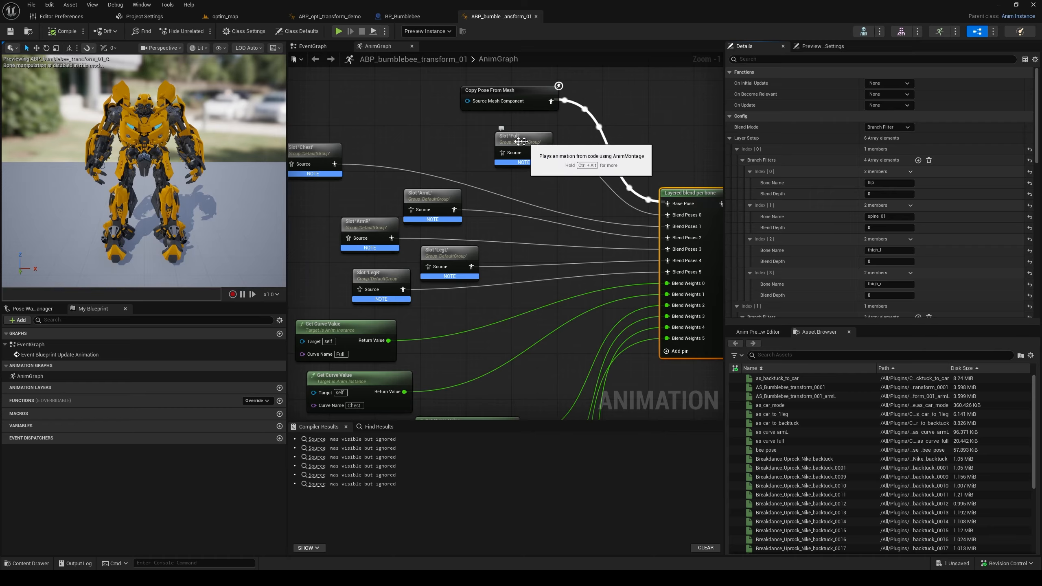
pyautogui.moveTo(508, 322); pyautogui.dragTo(271, 289, button='right')
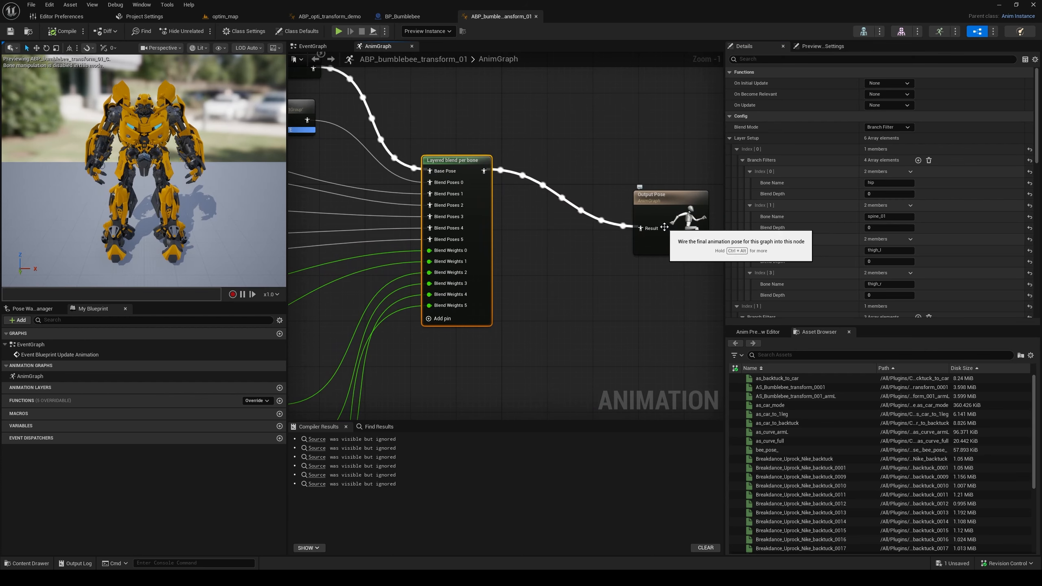
# - Inspect Copy Pose From Mesh in the BumbleBee component's ABP_bumblebee_transform_02 and check its parent components in BP_Bumblebee
pyautogui.click(96, 99)
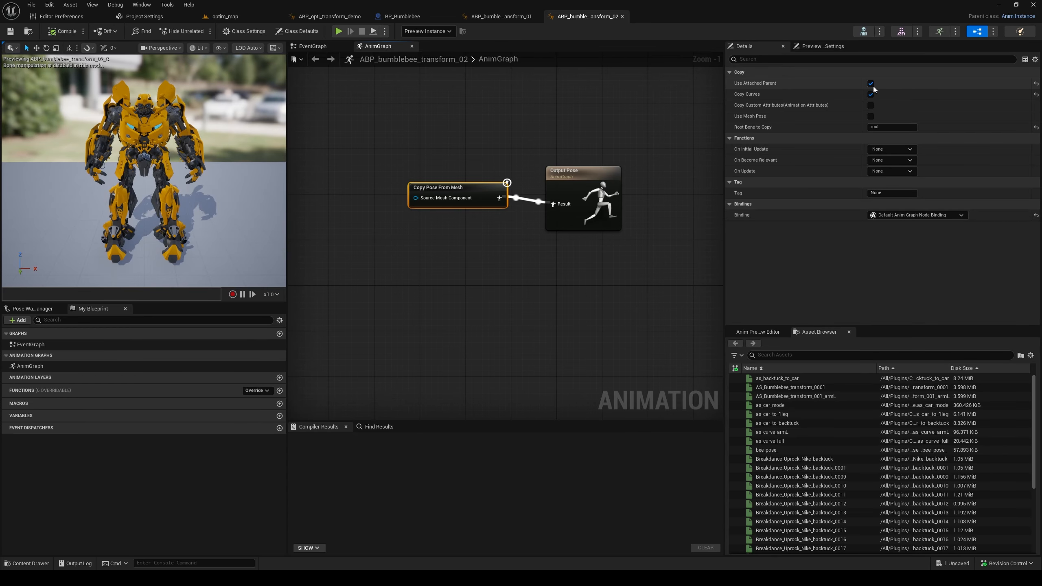
pyautogui.click(402, 17)
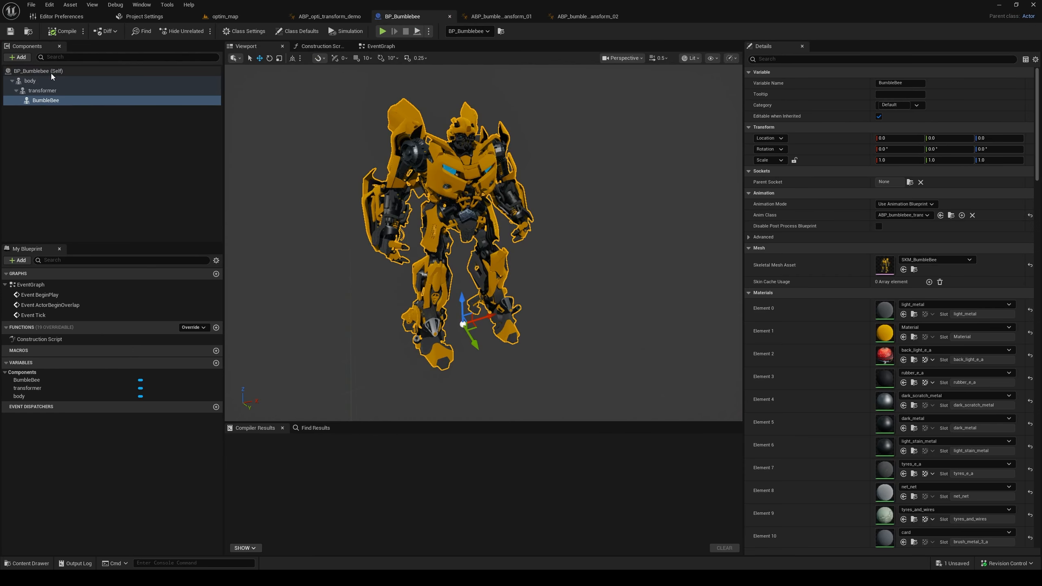
pyautogui.click(42, 91)
pyautogui.click(586, 16)
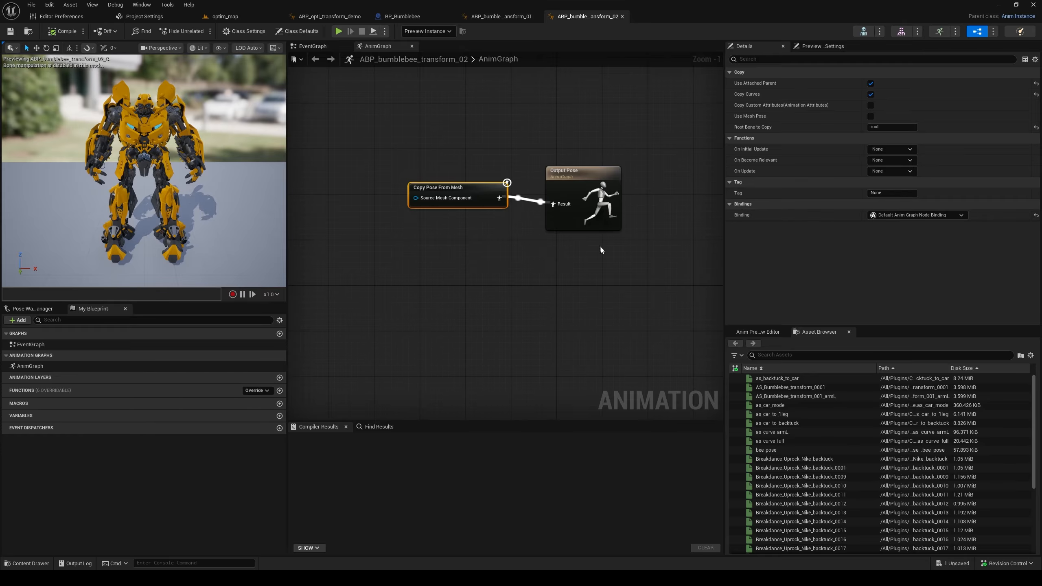
pyautogui.click(402, 16)
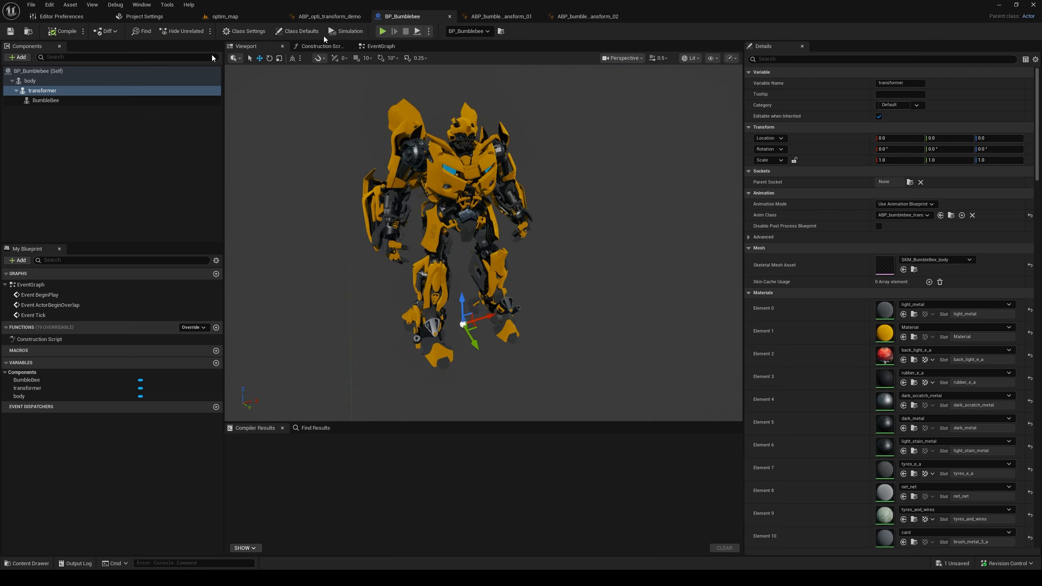
pyautogui.click(31, 81)
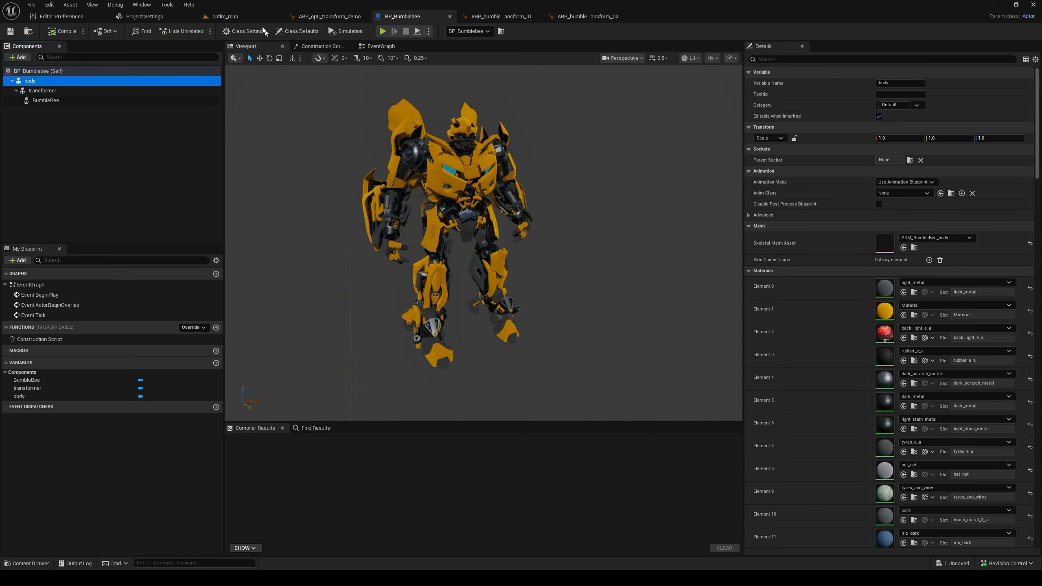
# - Switch to the optim_map level and check which tracks can be added to BP_Bumblebee in the sequence
pyautogui.click(236, 17)
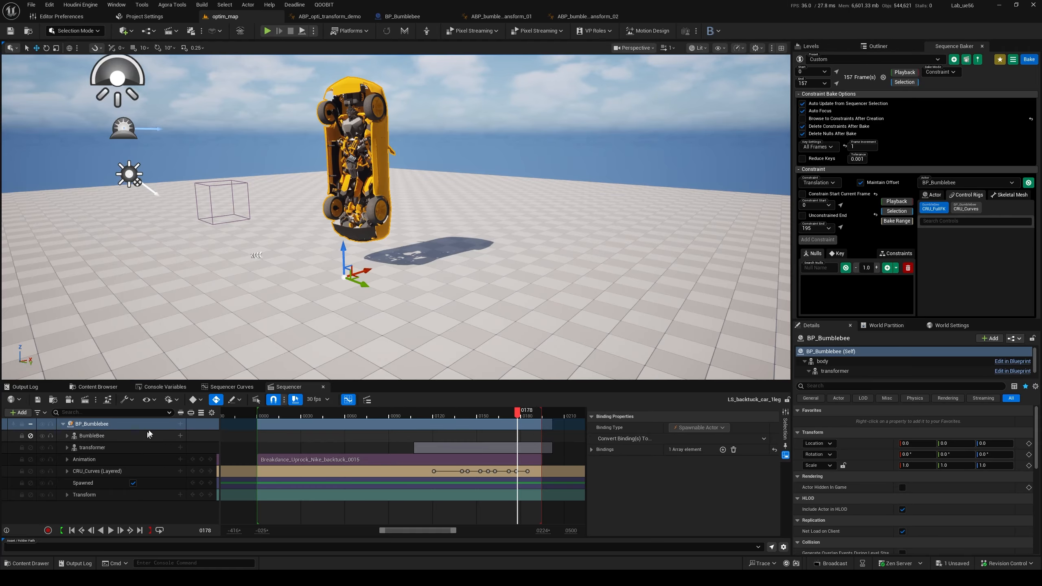
pyautogui.click(180, 426)
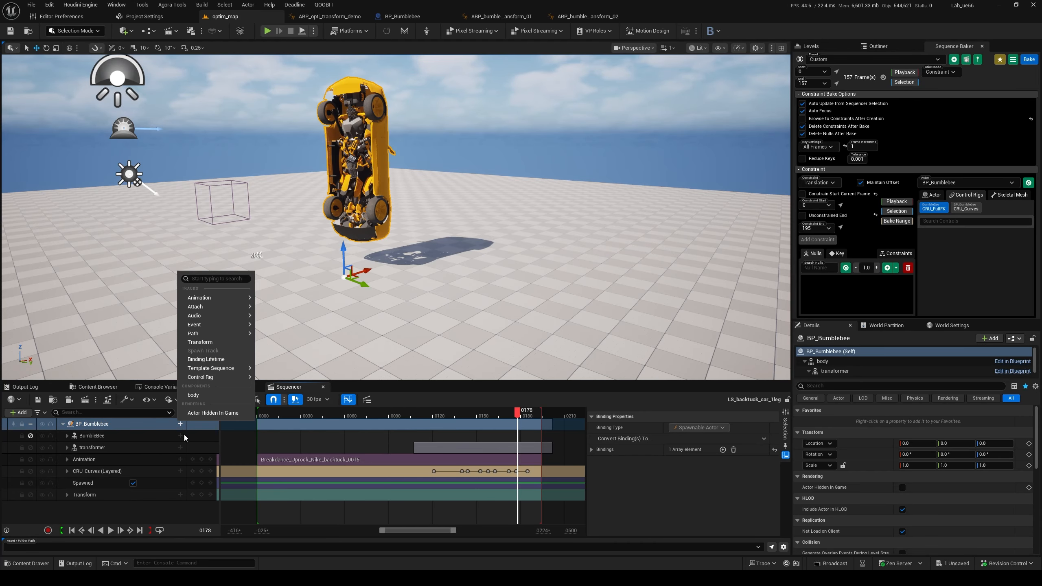
pyautogui.click(122, 516)
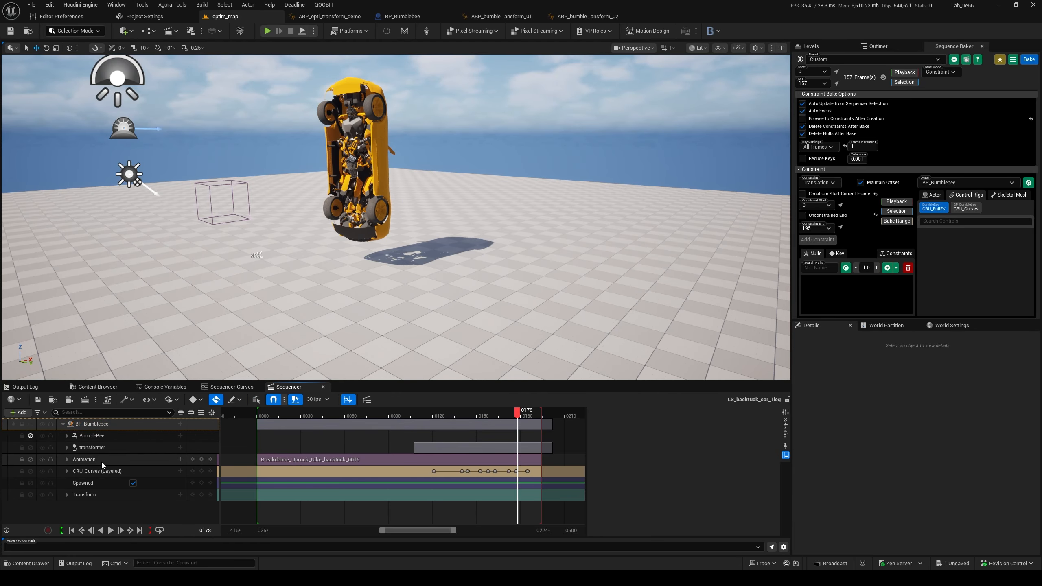
# - Select the CRU_Curves (Layered) track and set the Sequence Baker bake mode to CRU
pyautogui.click(111, 462)
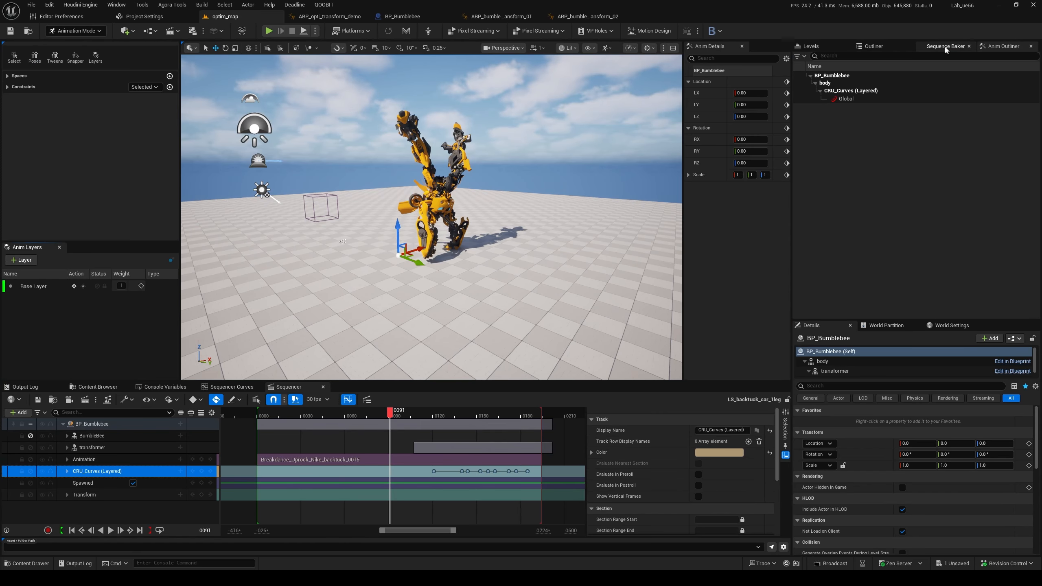
pyautogui.click(945, 46)
pyautogui.click(944, 72)
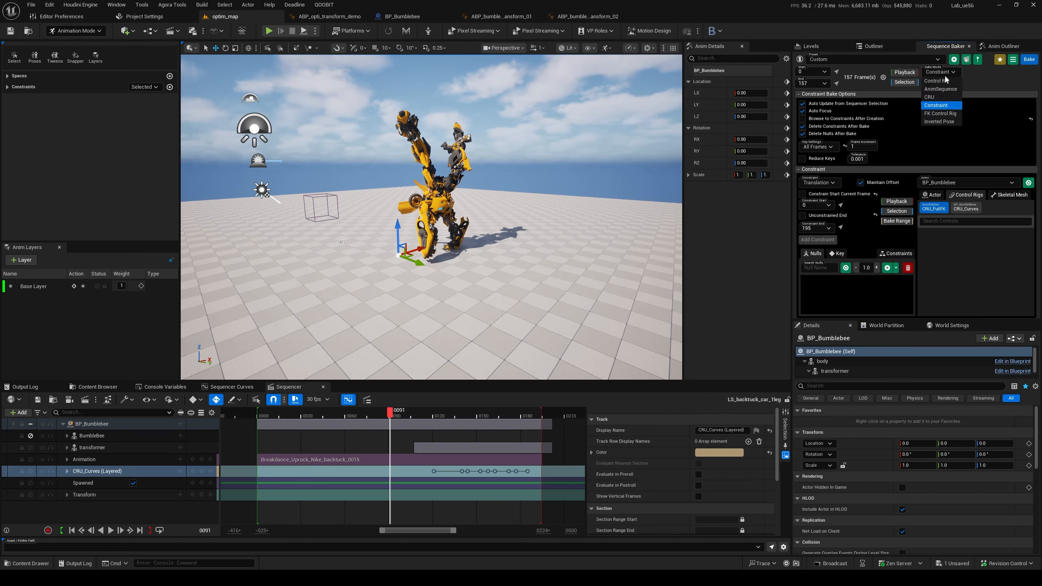
pyautogui.click(941, 97)
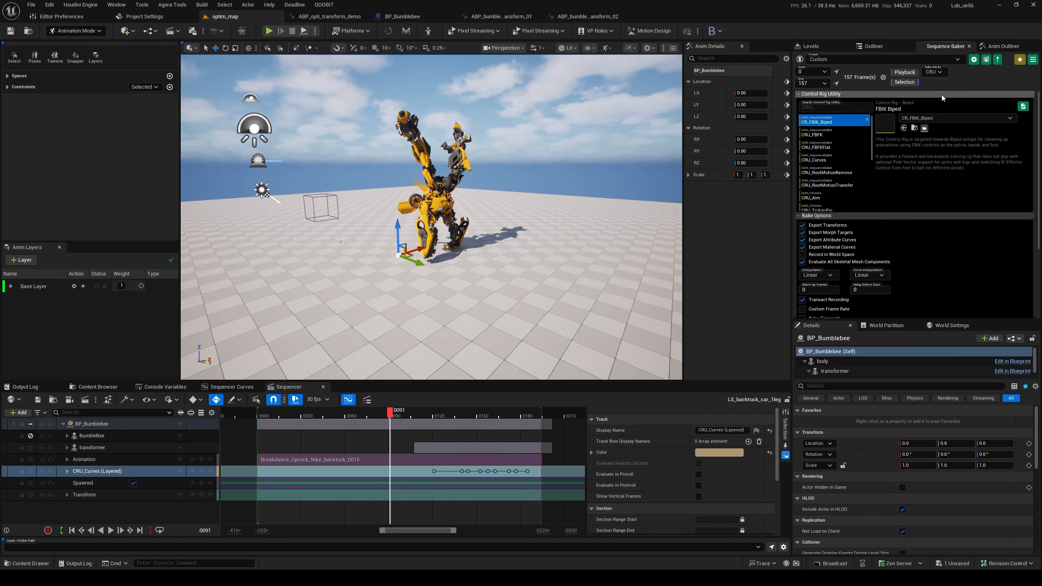
# - Choose the CRU_Curves control rig utility, expand the CRU_Curves (Layered) track and scrub to frame 179 to review the curve-driven transformation
pyautogui.click(827, 160)
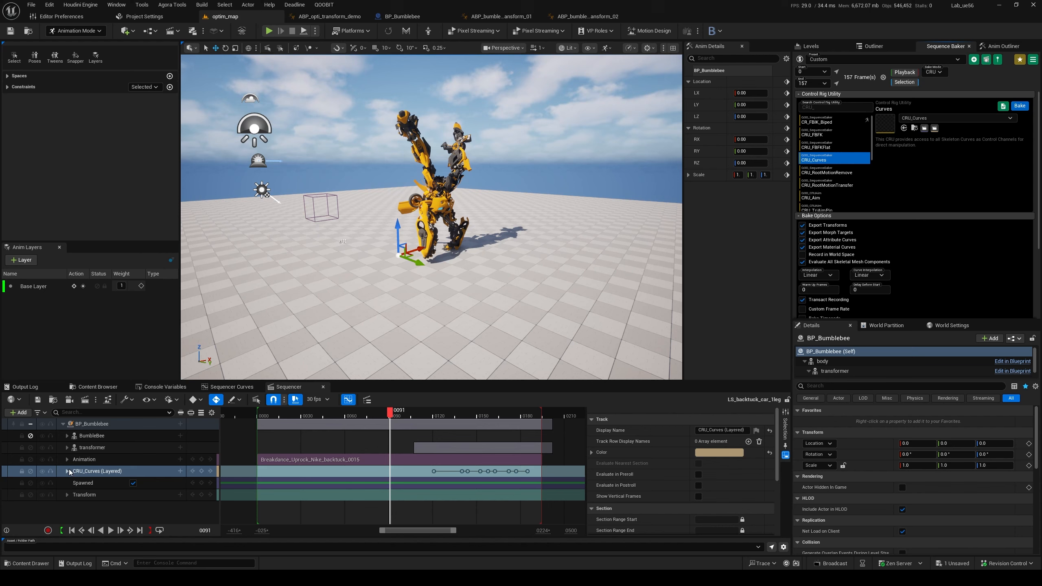
pyautogui.click(66, 470)
pyautogui.scroll(-3, 68, 473)
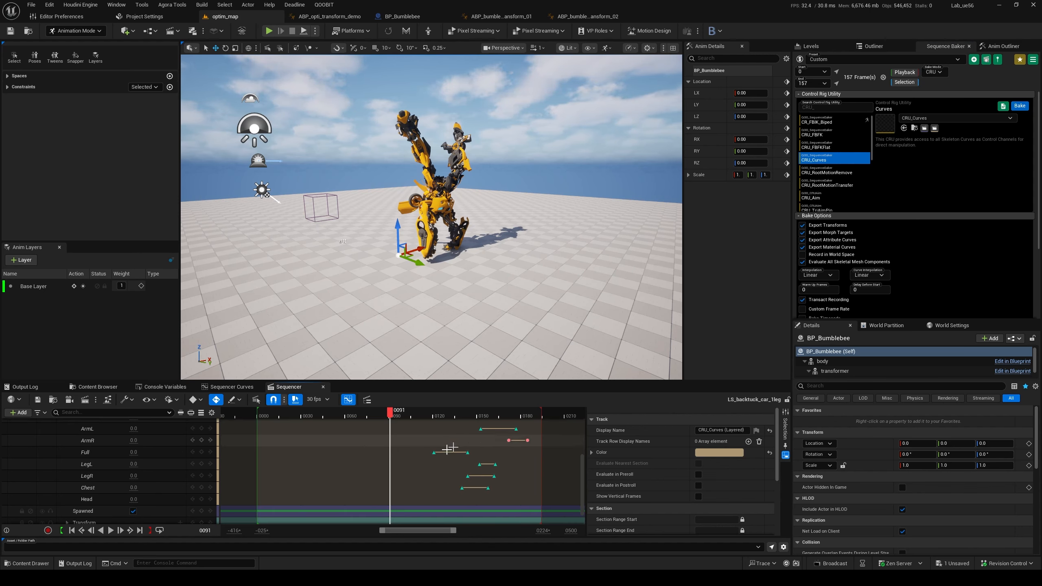
pyautogui.click(446, 416)
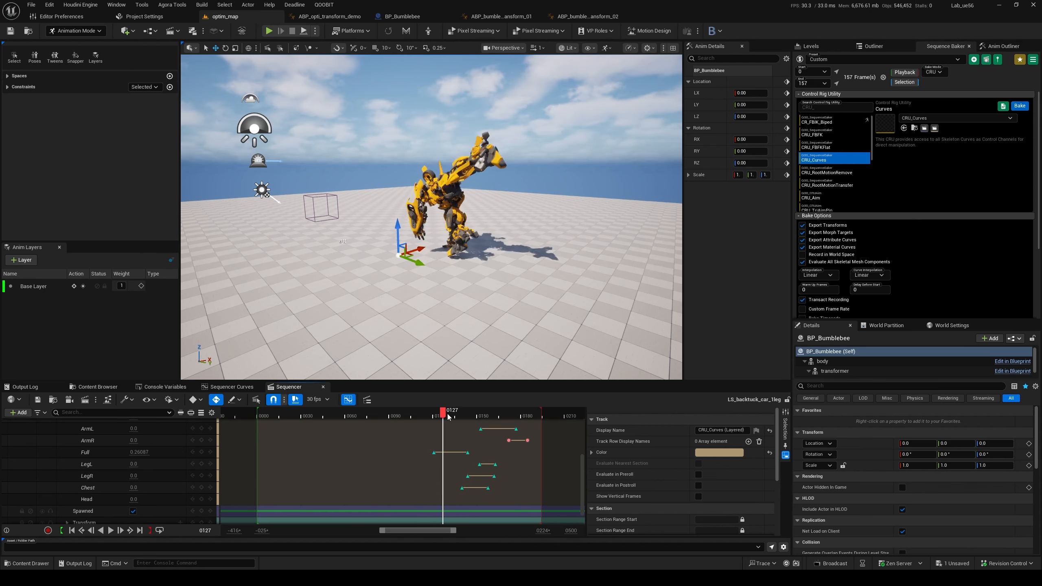
pyautogui.moveTo(449, 416); pyautogui.dragTo(519, 409)
pyautogui.scroll(6, 433, 181)
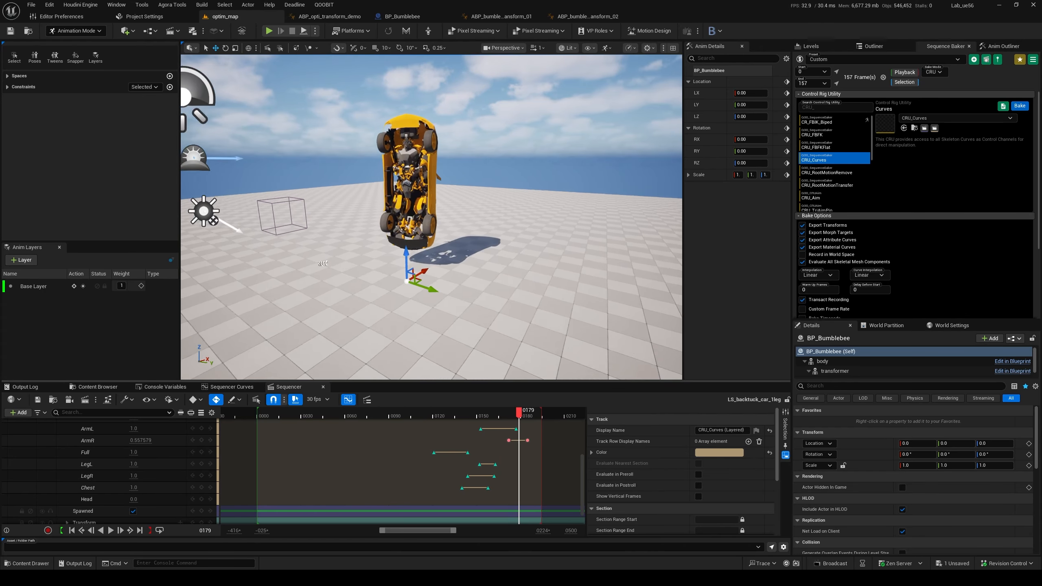
pyautogui.scroll(5, 494, 457)
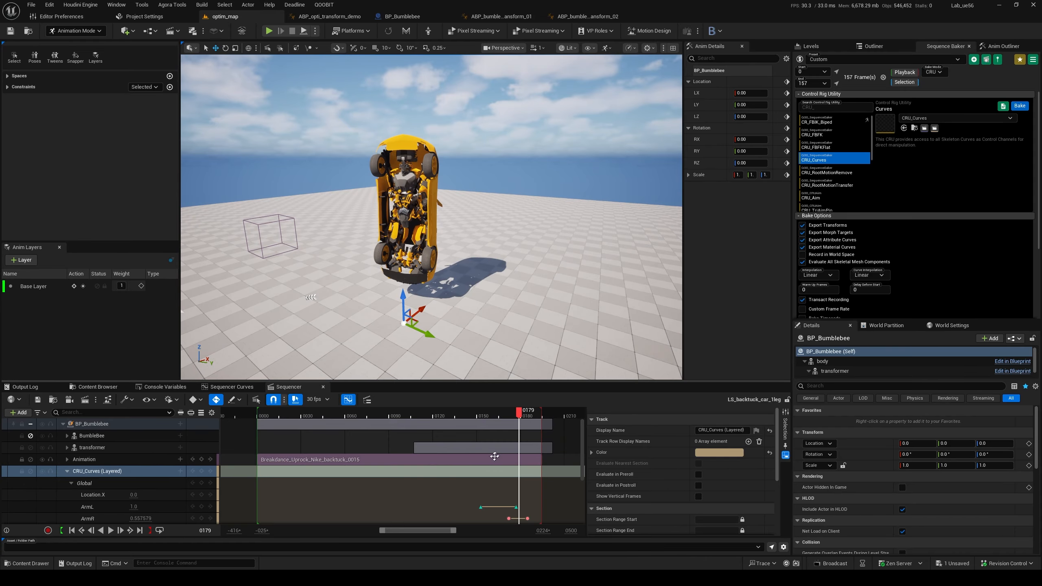
# - Expand the transformer component's animation tracks and inspect the as_car_mode sections on ArmL and LegL
pyautogui.click(66, 448)
pyautogui.scroll(-2, 175, 445)
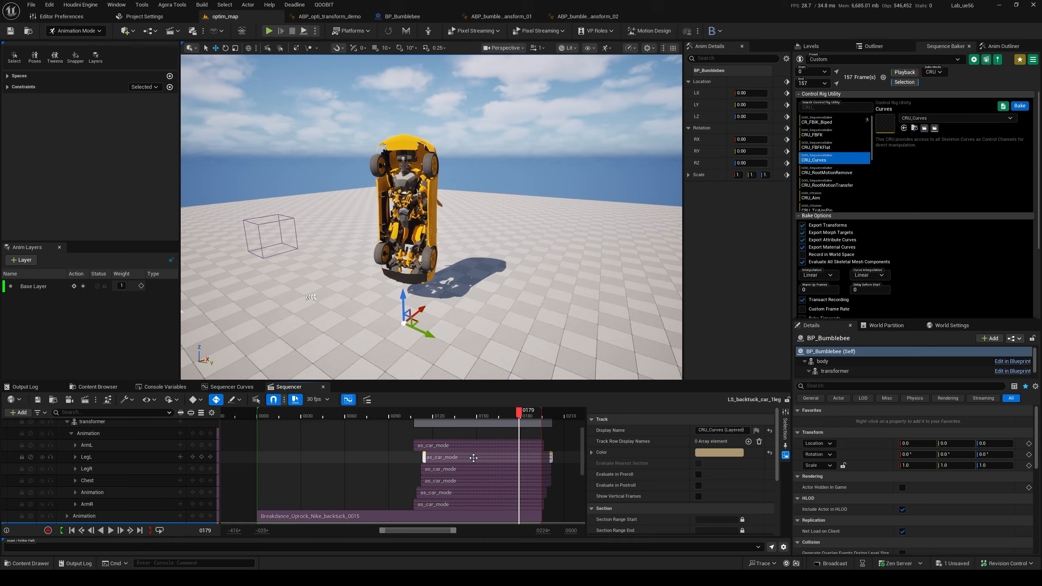
pyautogui.click(455, 444)
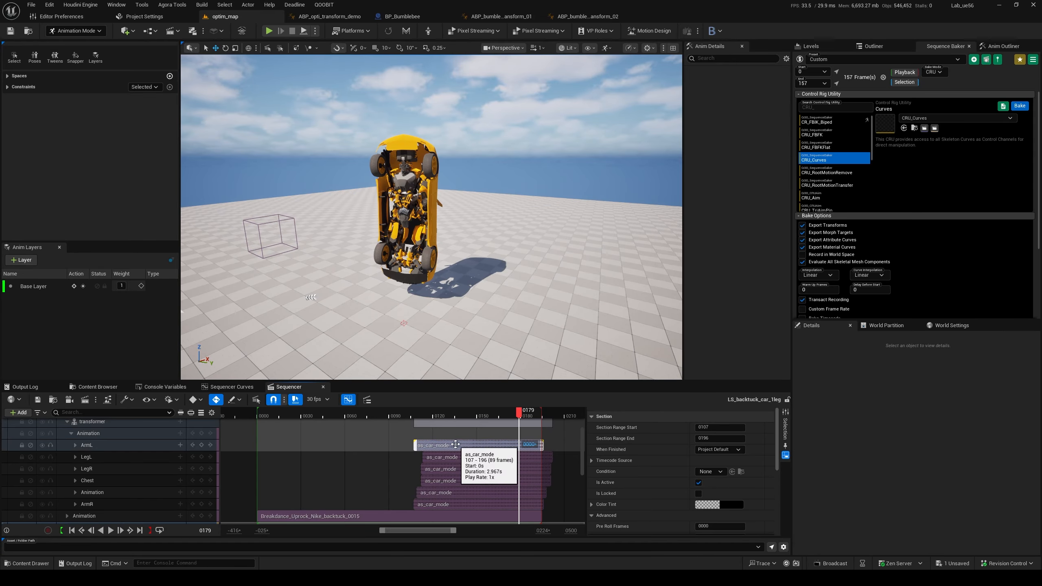
pyautogui.click(111, 446)
pyautogui.click(112, 457)
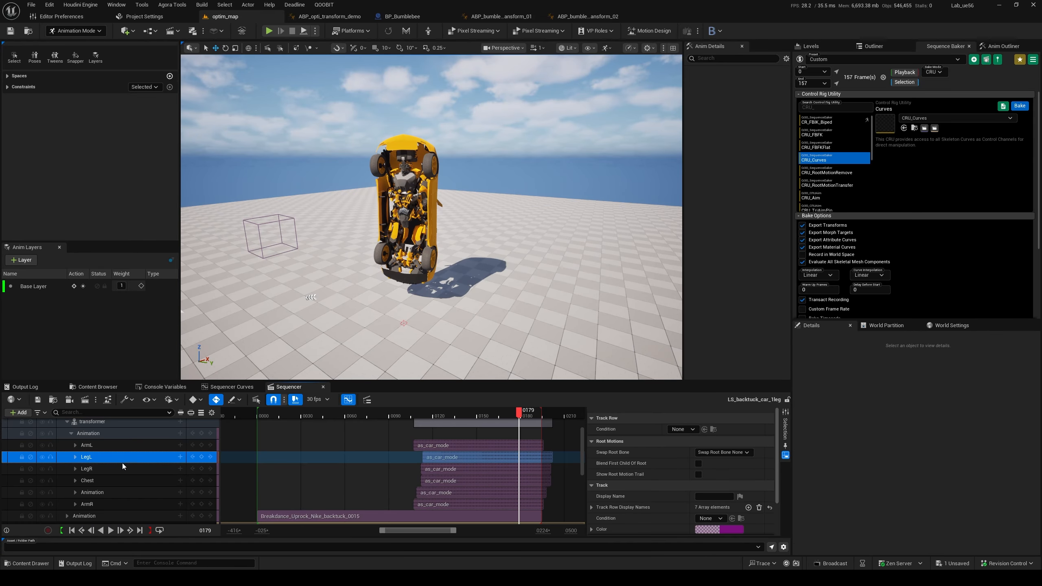
pyautogui.click(117, 444)
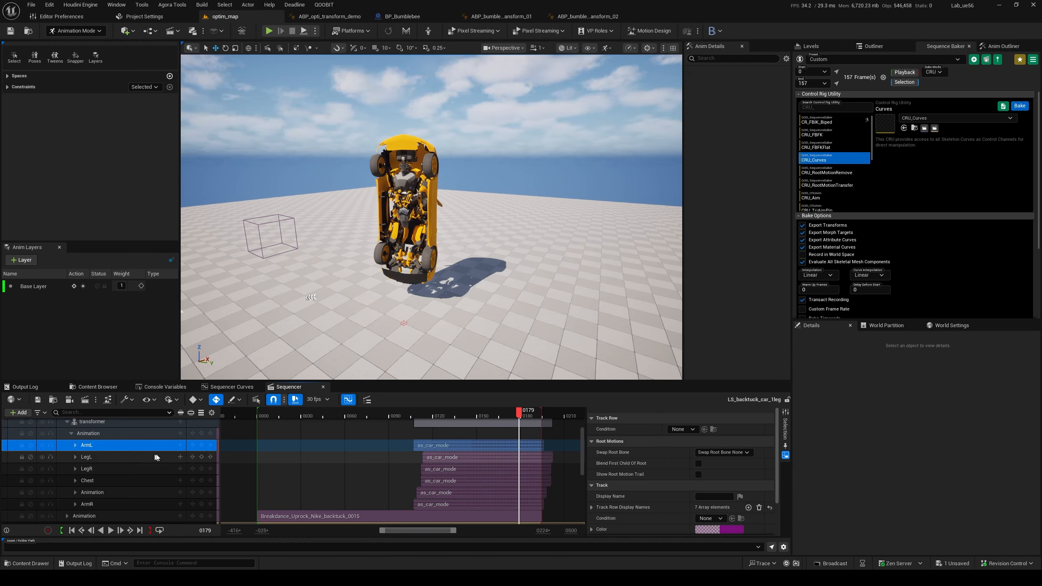
pyautogui.click(503, 457)
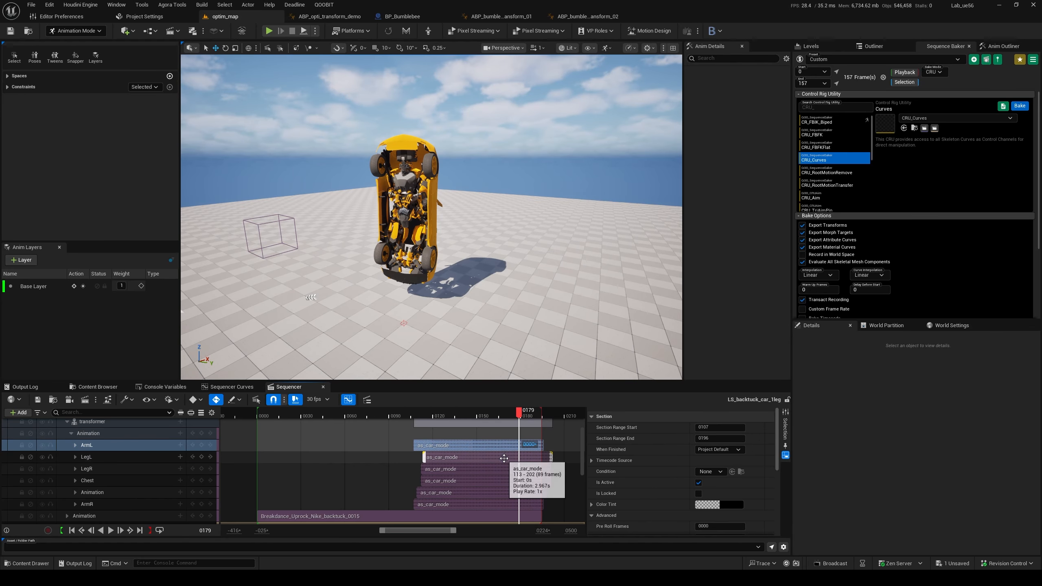
# - Set the Sequence Baker bake mode to AnimSequence and compare the slot names of the ArmL and LegL as_car_mode sections
pyautogui.click(939, 72)
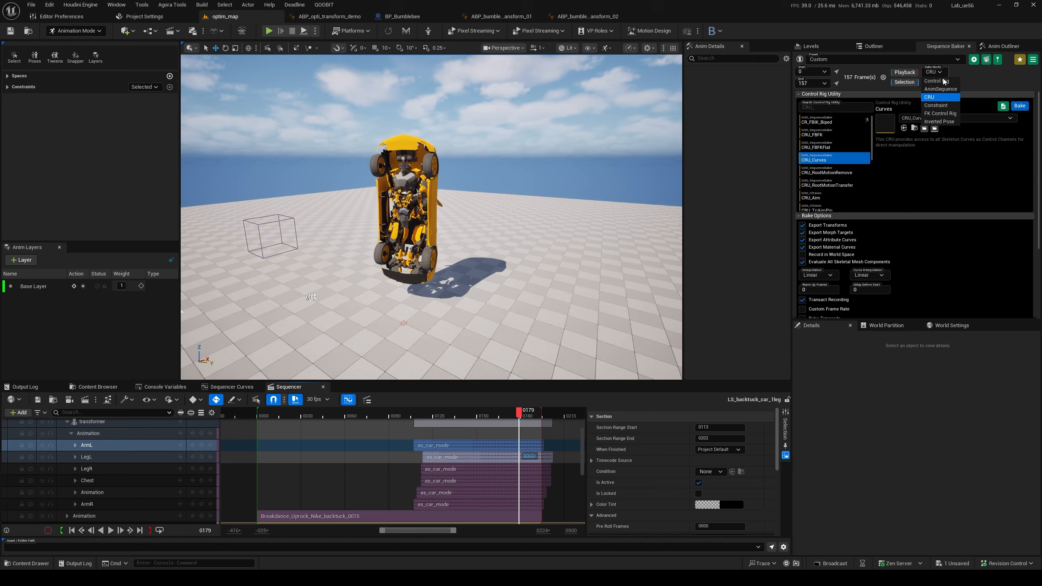
pyautogui.click(940, 89)
pyautogui.scroll(-5, 946, 229)
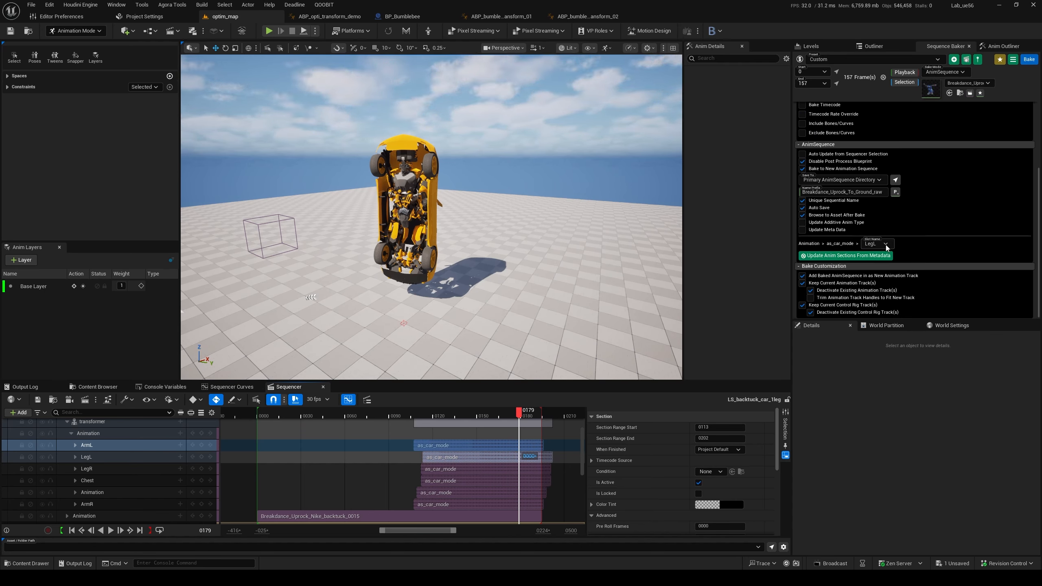
pyautogui.click(528, 447)
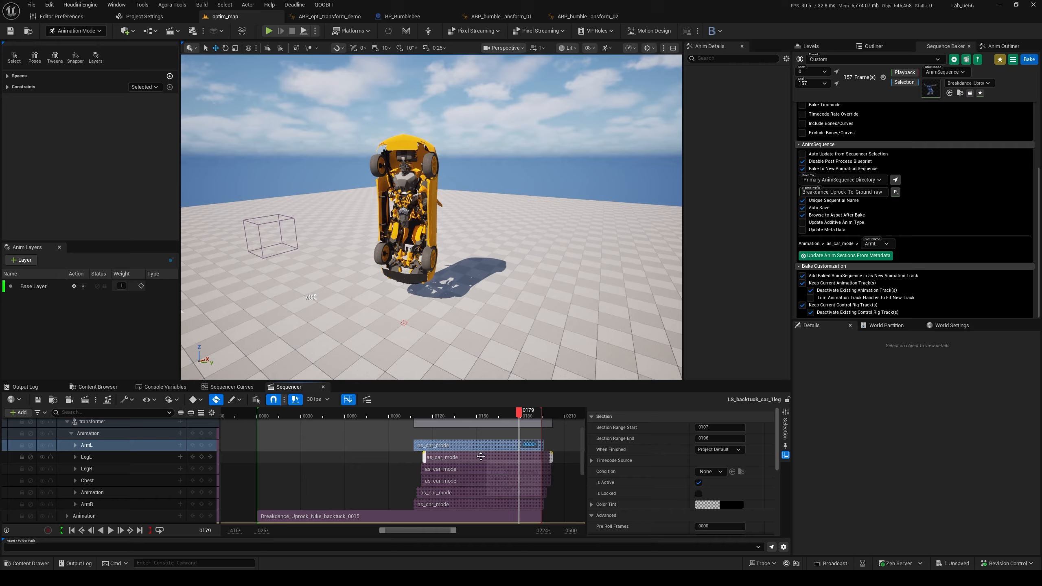
pyautogui.click(528, 470)
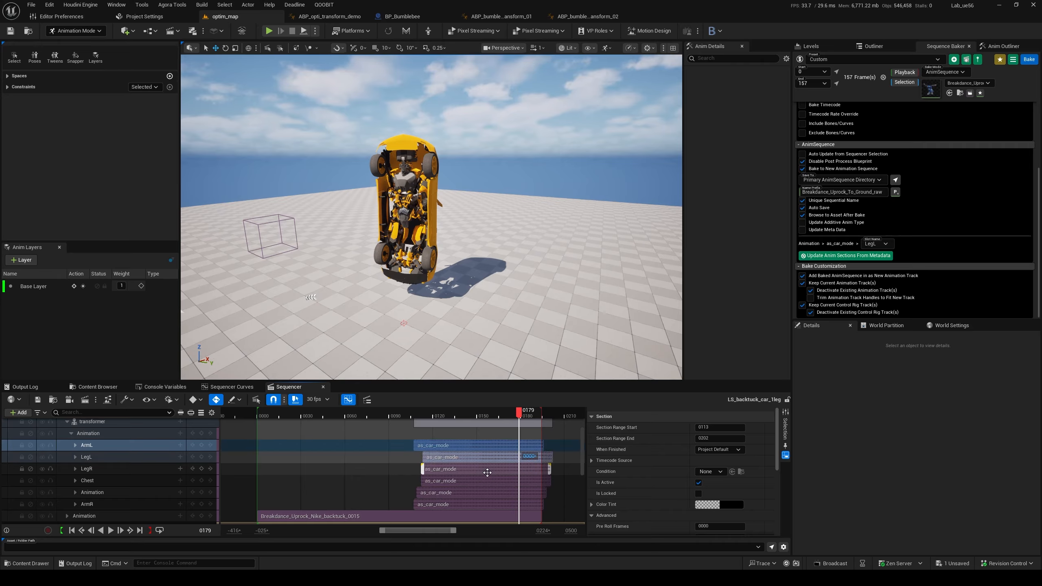
pyautogui.click(883, 244)
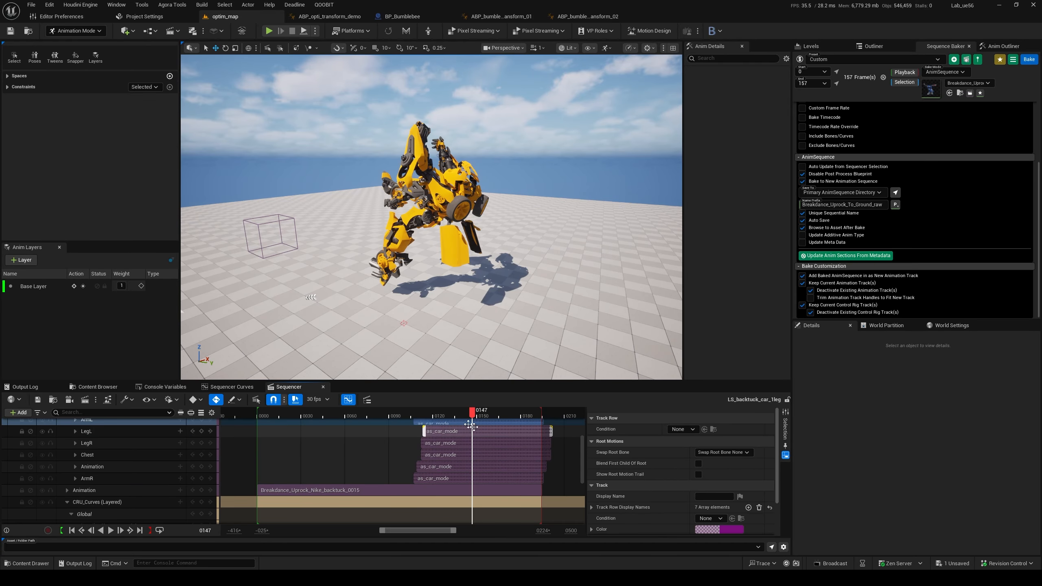
# - Shift the ArmL curve keys slightly earlier and the Full and ArmR keys later, checking the transformation between frames 147 and 170
pyautogui.scroll(2, 491, 462)
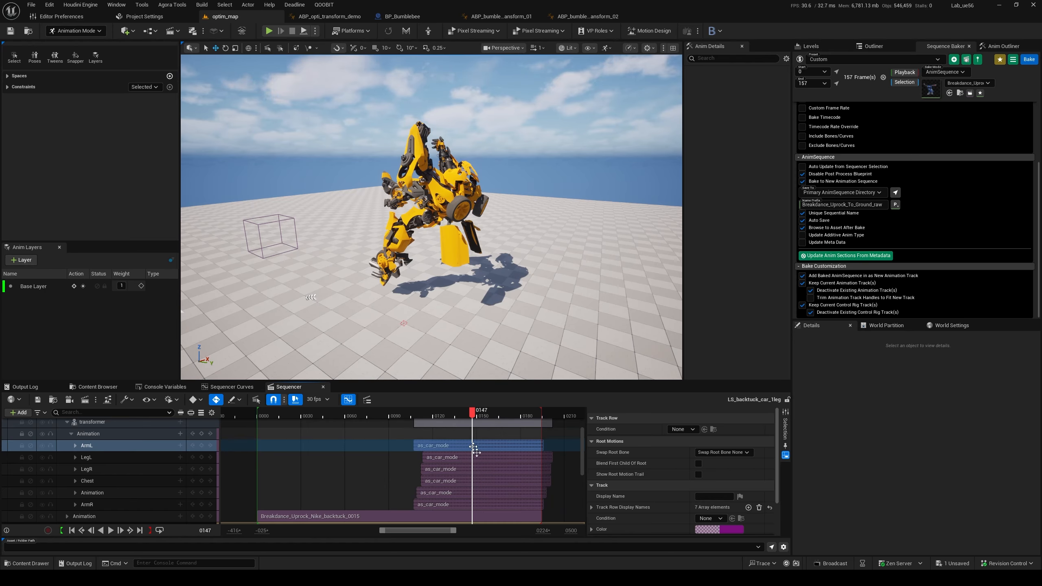
pyautogui.scroll(-5, 476, 451)
pyautogui.moveTo(506, 459)
pyautogui.mouseDown()
pyautogui.moveTo(457, 458)
pyautogui.moveTo(498, 460)
pyautogui.mouseUp()
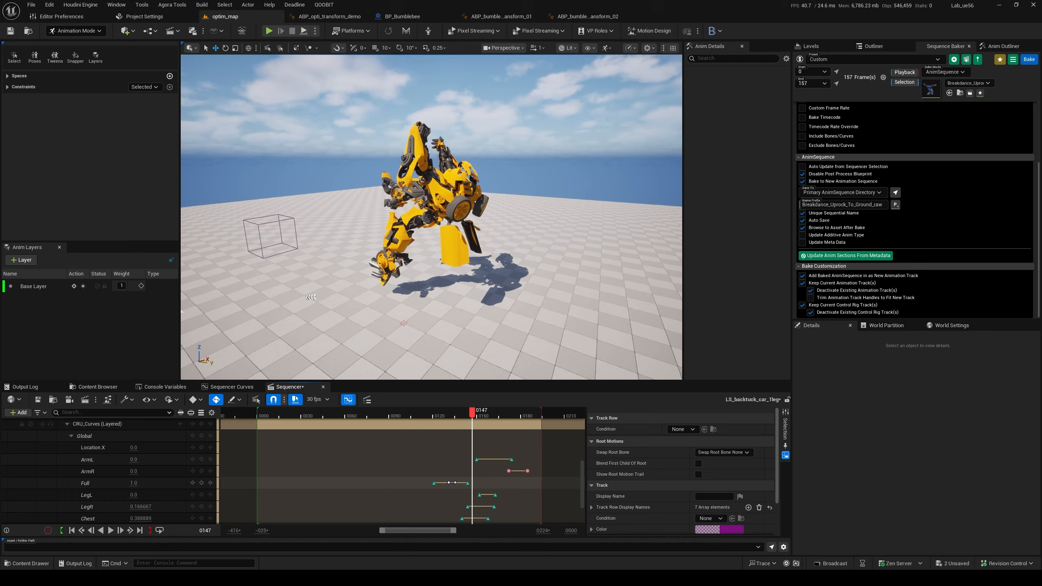
pyautogui.moveTo(482, 412); pyautogui.dragTo(505, 405)
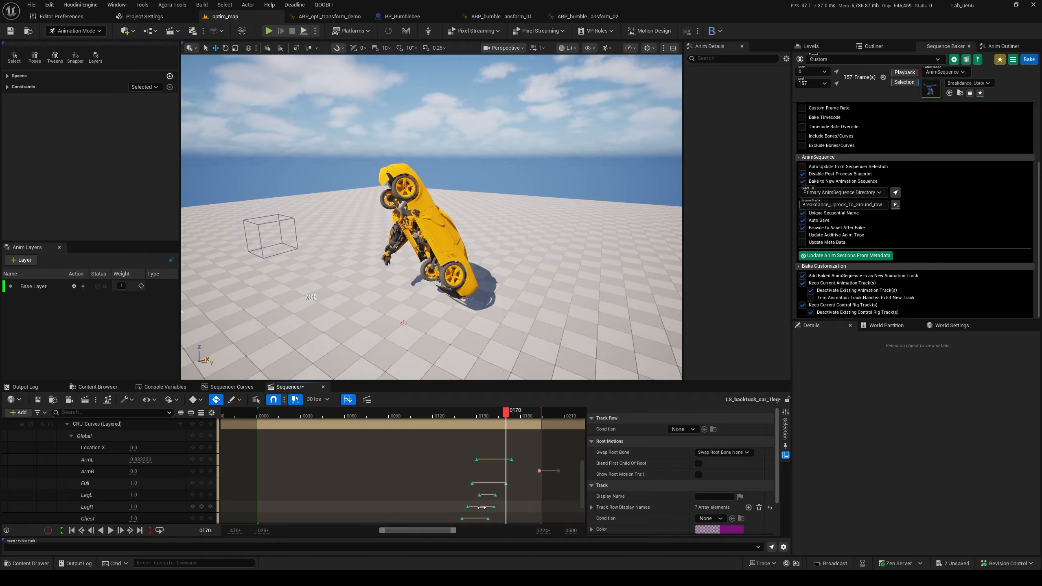
pyautogui.moveTo(510, 418); pyautogui.dragTo(489, 419)
# - Review BP_Bumblebee's transformer, CRU_Curves (Layered), Animation and BumbleBee tracks one after another
pyautogui.click(153, 448)
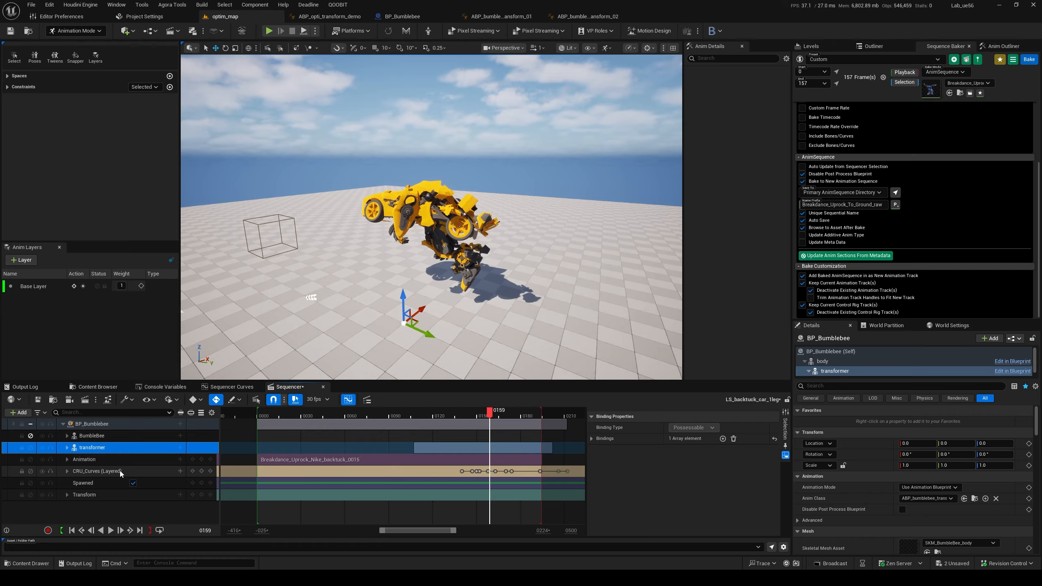
pyautogui.click(104, 472)
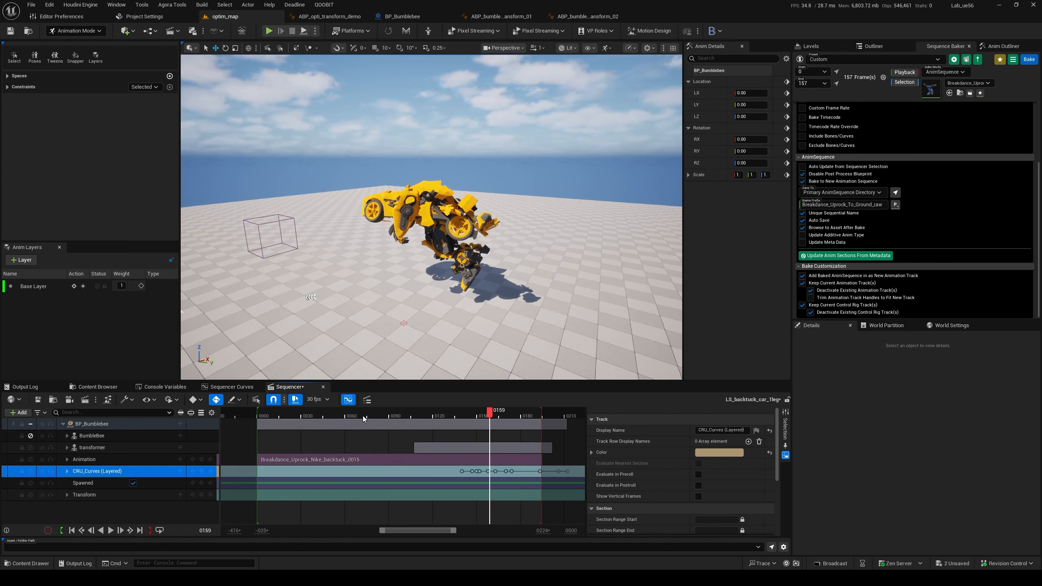
pyautogui.click(118, 459)
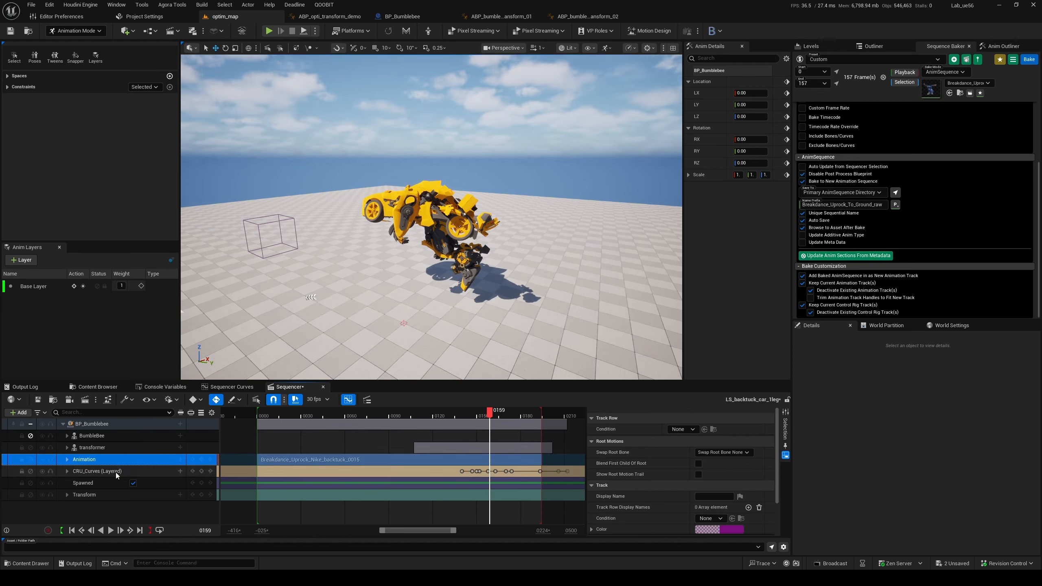
pyautogui.click(106, 435)
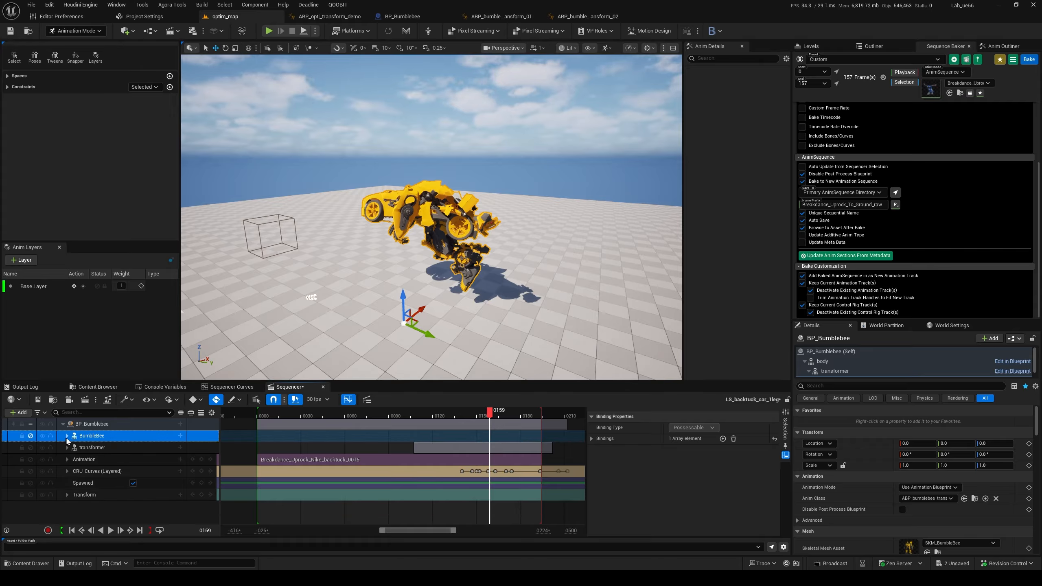
# - Scrub LS_bumblebee_backtuck_car through the transformation around frames 155 to 160 and extend the visible timeline range to show its end
pyautogui.moveTo(475, 417)
pyautogui.mouseDown()
pyautogui.moveTo(454, 416)
pyautogui.moveTo(516, 416)
pyautogui.moveTo(453, 416)
pyautogui.moveTo(488, 415)
pyautogui.mouseUp()
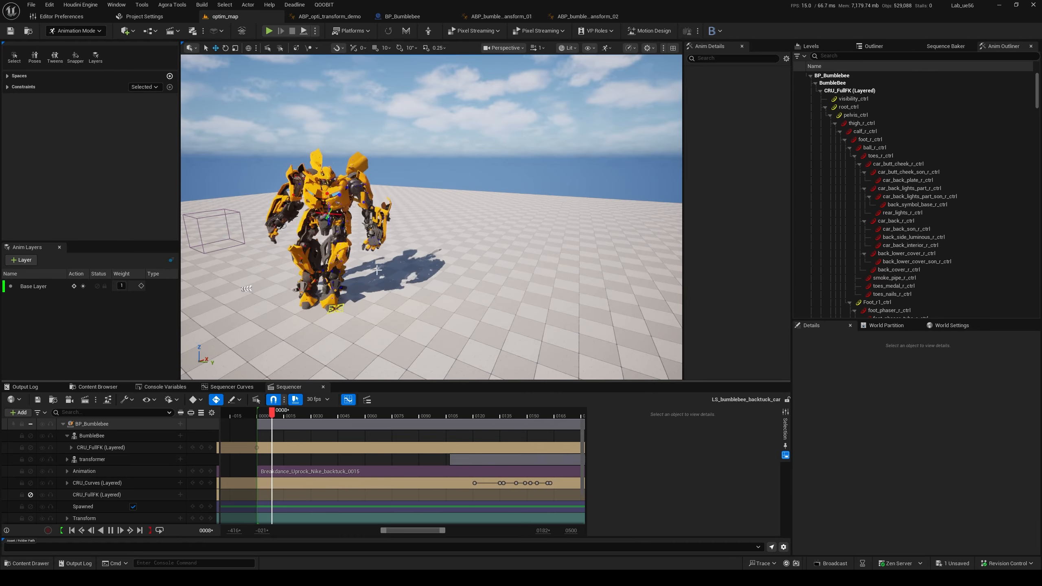
pyautogui.moveTo(489, 416); pyautogui.dragTo(544, 411)
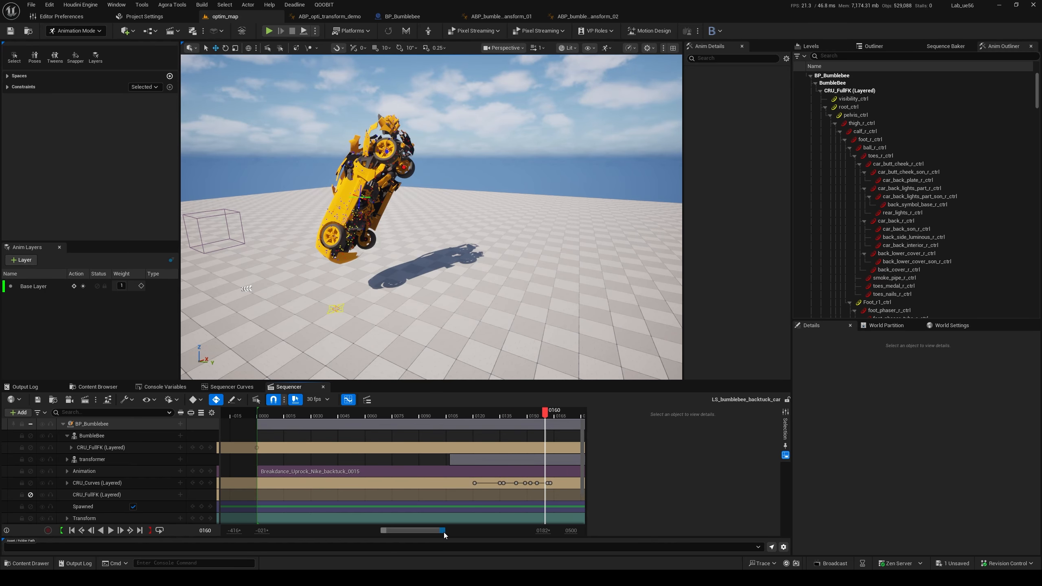
pyautogui.moveTo(444, 531); pyautogui.dragTo(450, 531)
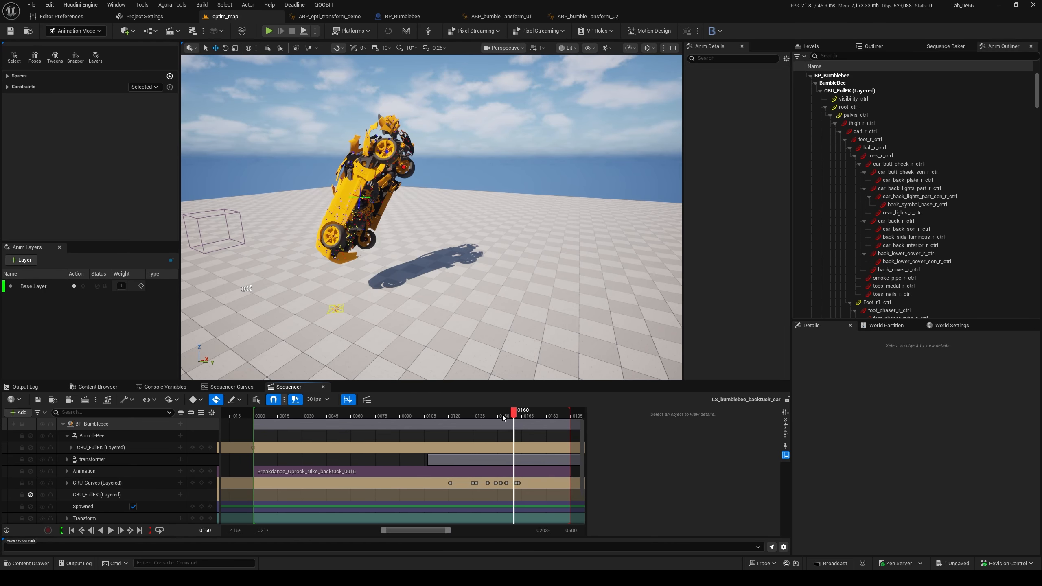
pyautogui.moveTo(504, 418)
pyautogui.mouseDown()
pyautogui.moveTo(481, 418)
pyautogui.moveTo(506, 416)
pyautogui.mouseUp()
pyautogui.moveTo(464, 263); pyautogui.dragTo(505, 262, button='right')
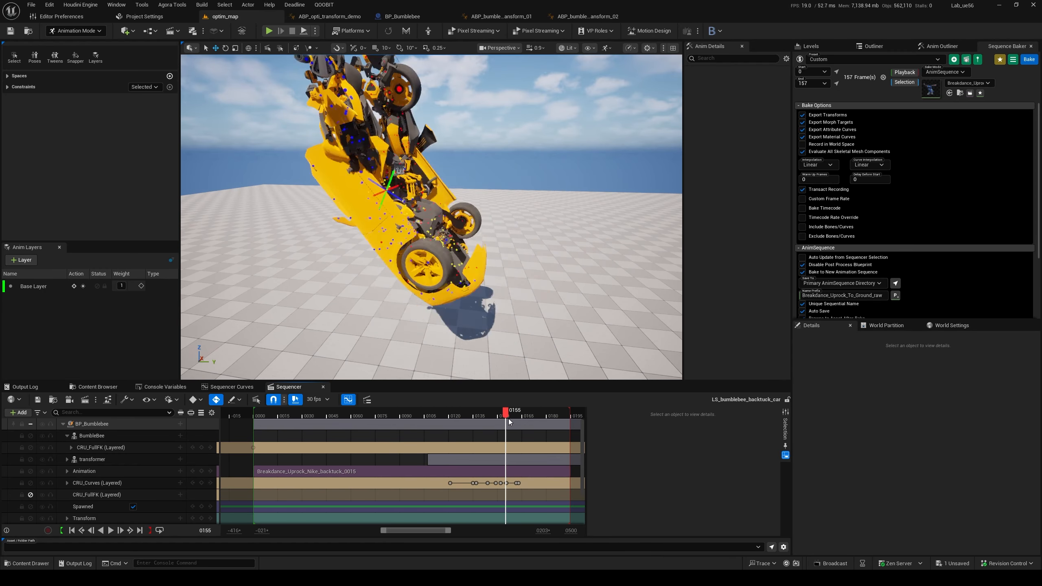
# - Scrub back to frame 142 and select robot_small_window_frame_l_ctrl on the robot to examine its channels in the sequence
pyautogui.moveTo(508, 419); pyautogui.dragTo(502, 442)
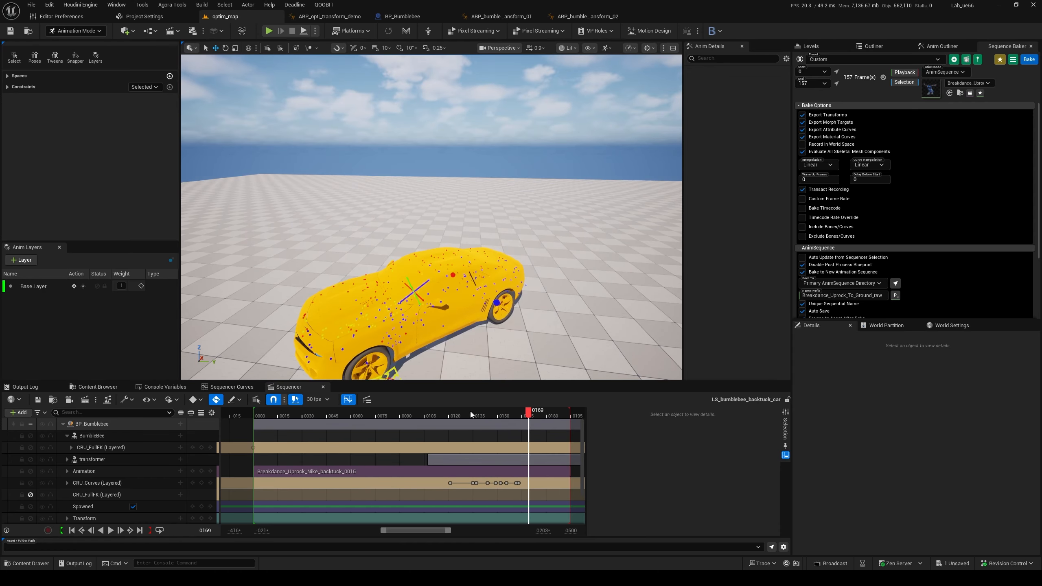
pyautogui.click(484, 414)
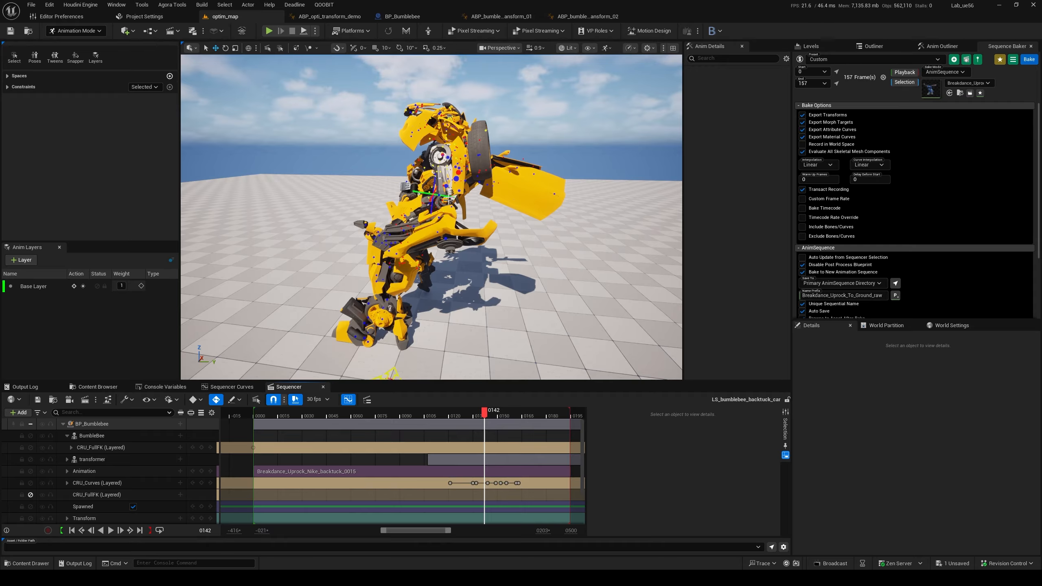
pyautogui.click(456, 179)
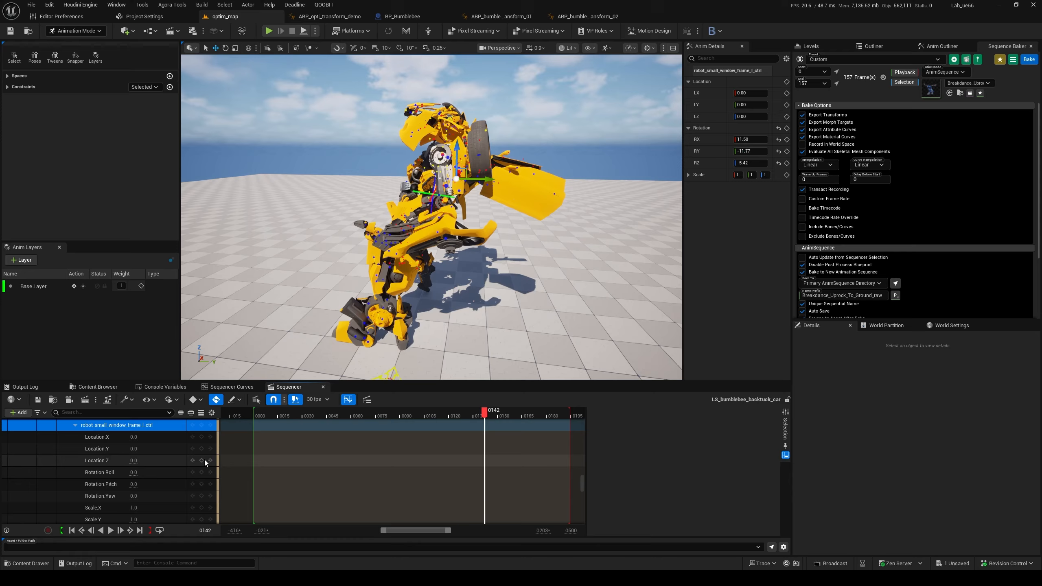
pyautogui.scroll(-1, 121, 480)
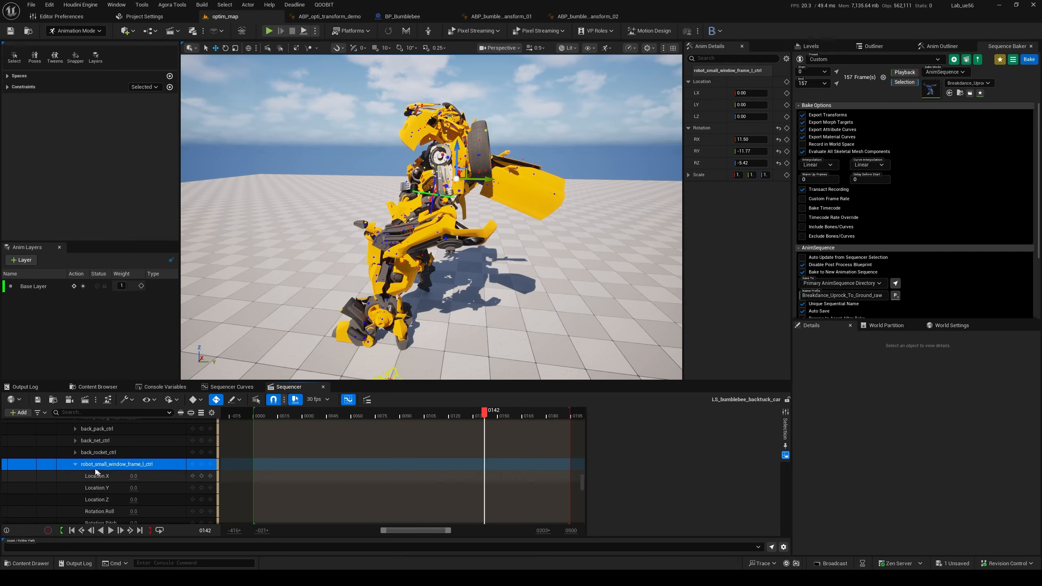
# - Select the N-BP_Bumblebee-pelvis_ctrl null and scrub to frame 164 to check how it follows the transformation
pyautogui.click(841, 280)
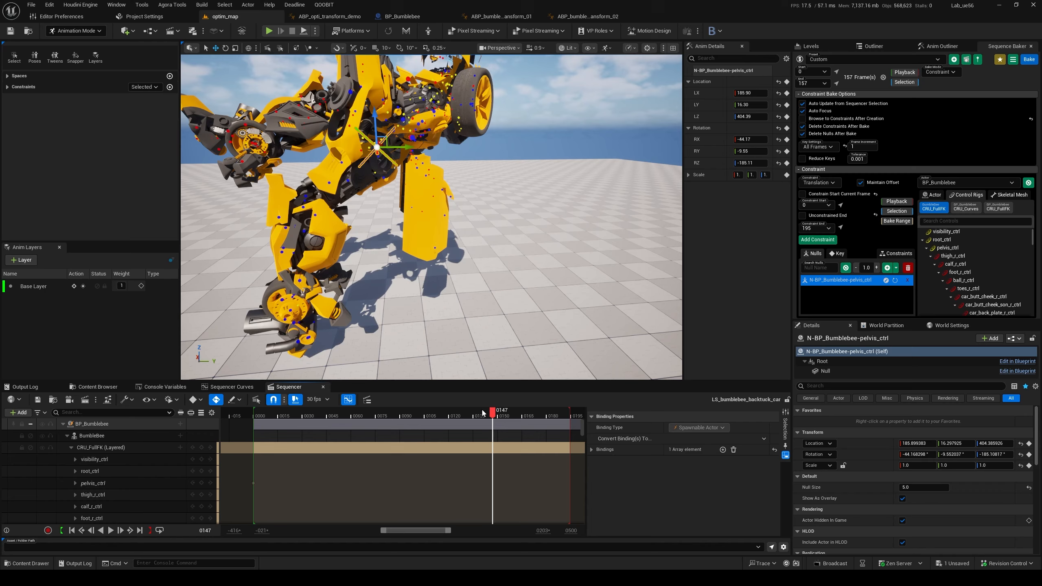
pyautogui.moveTo(484, 412); pyautogui.dragTo(520, 410)
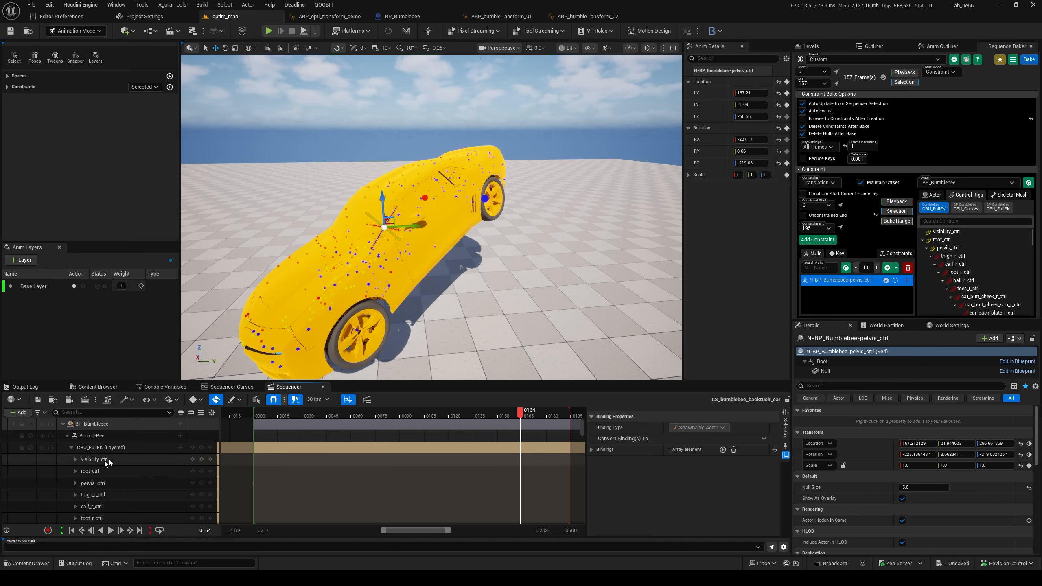
# - Collapse the CRU_FullFK (Layered) track and delete all existing nulls along with their related constraints
pyautogui.click(73, 447)
pyautogui.click(103, 437)
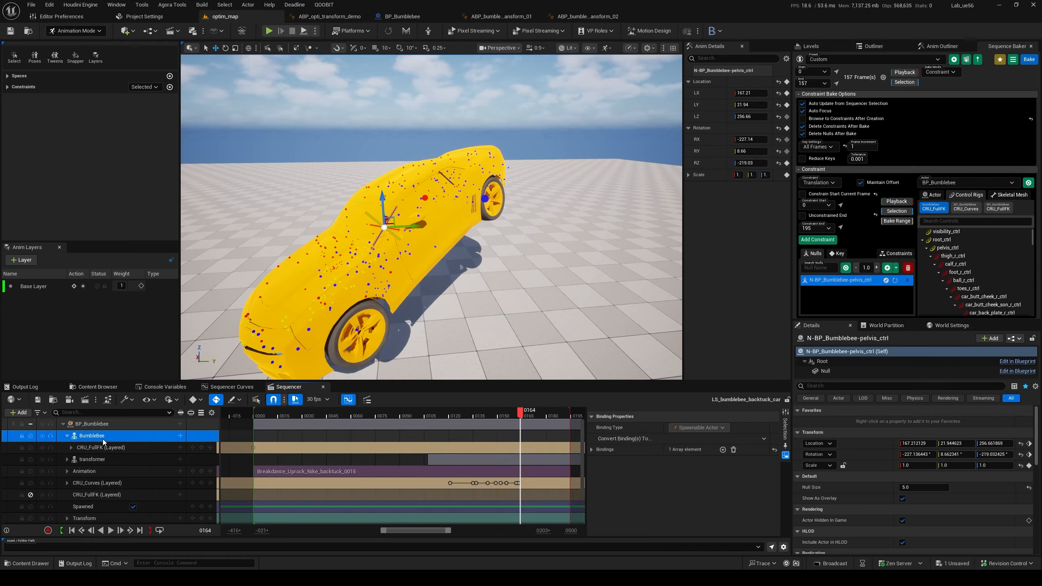
pyautogui.click(106, 444)
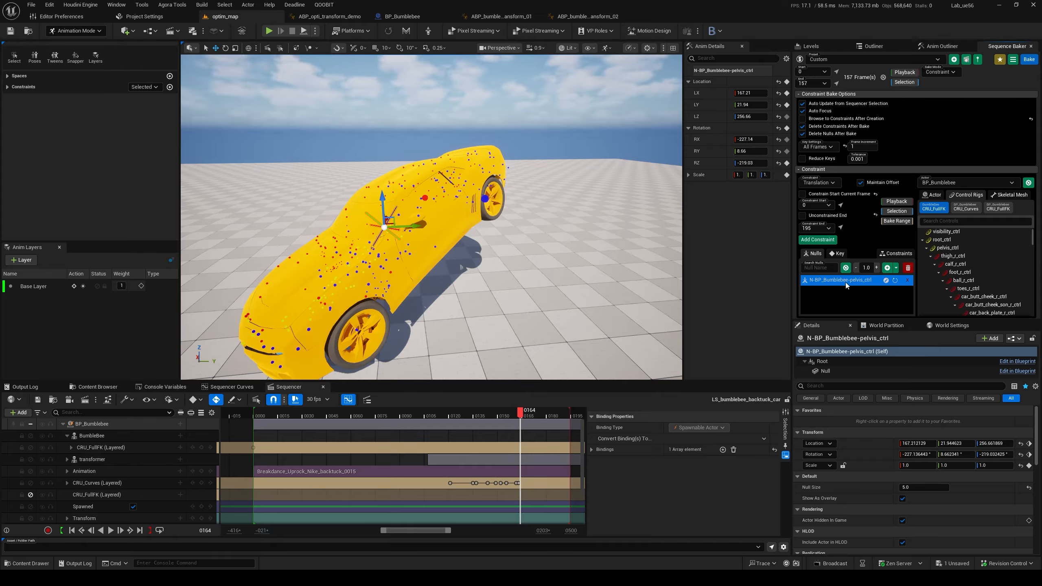
pyautogui.click(908, 267)
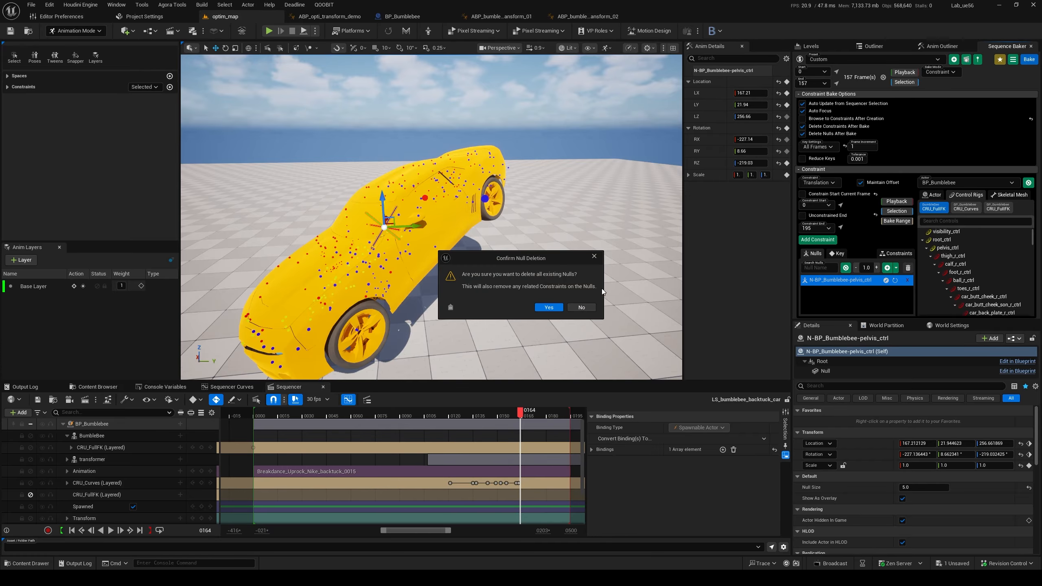
pyautogui.click(548, 306)
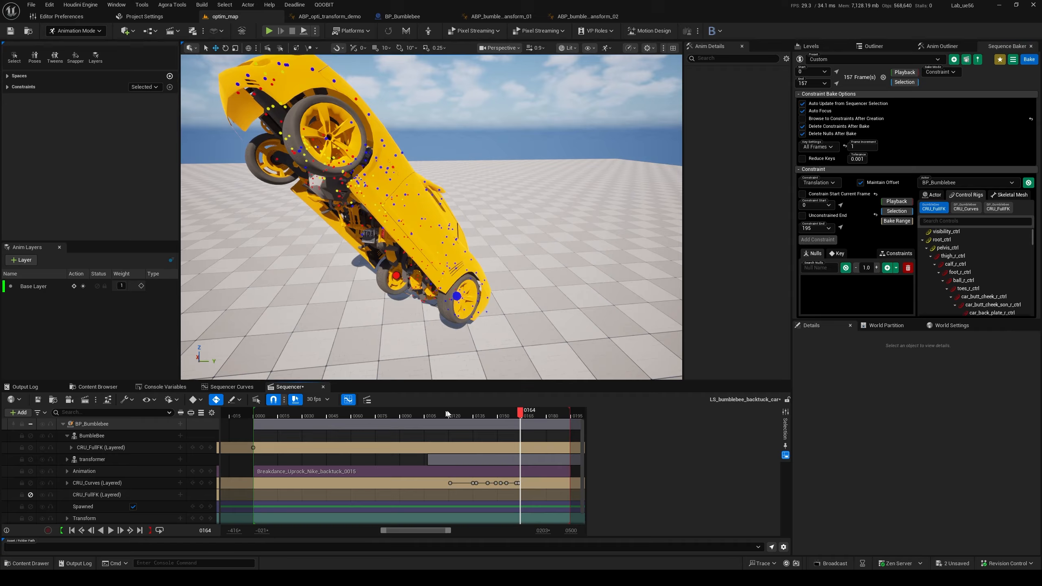
# - Scrub to frame 173 and delete the CRU_FullFK (Layered) track under BumbleBee
pyautogui.moveTo(522, 416)
pyautogui.mouseDown()
pyautogui.moveTo(430, 414)
pyautogui.moveTo(552, 415)
pyautogui.moveTo(521, 416)
pyautogui.moveTo(549, 414)
pyautogui.moveTo(534, 414)
pyautogui.mouseUp()
pyautogui.click(113, 449)
pyautogui.press('Delete')
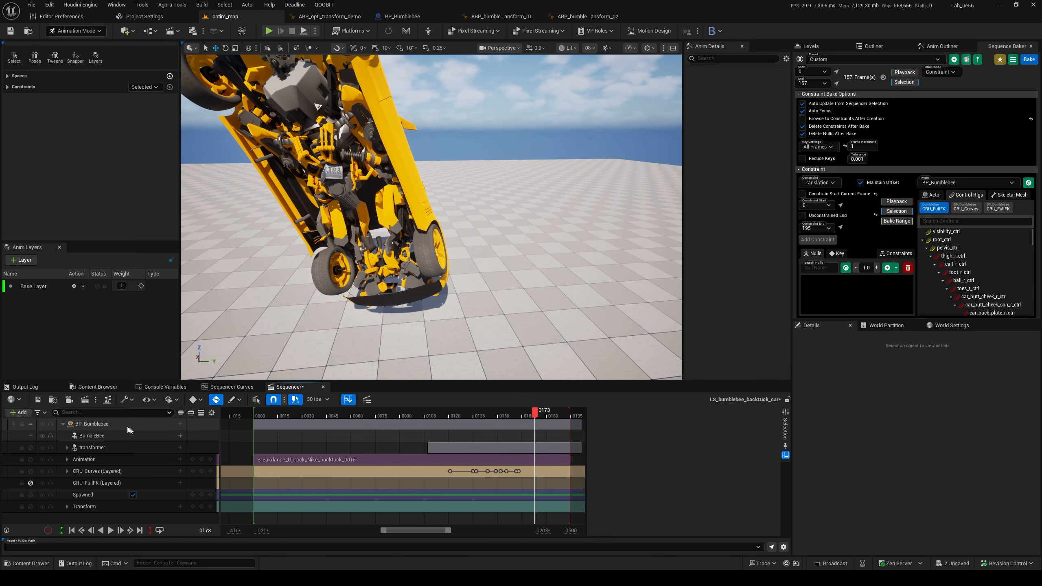
# - Add the Full Body Forward Kinematics utility CRU_FBFK to the BumbleBee component as a layered control rig, then scrub back to frame 156
pyautogui.click(93, 437)
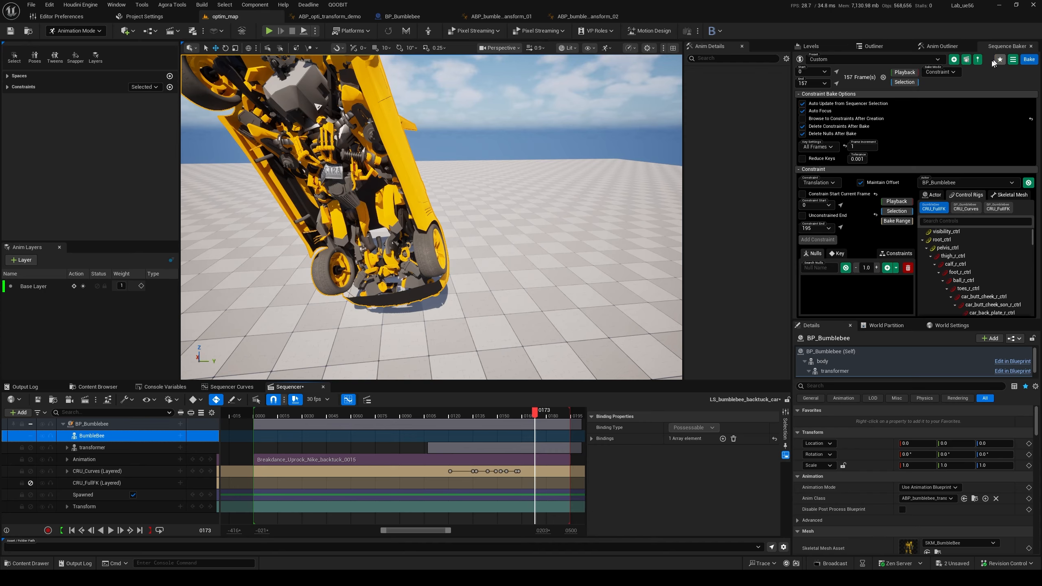
pyautogui.click(951, 74)
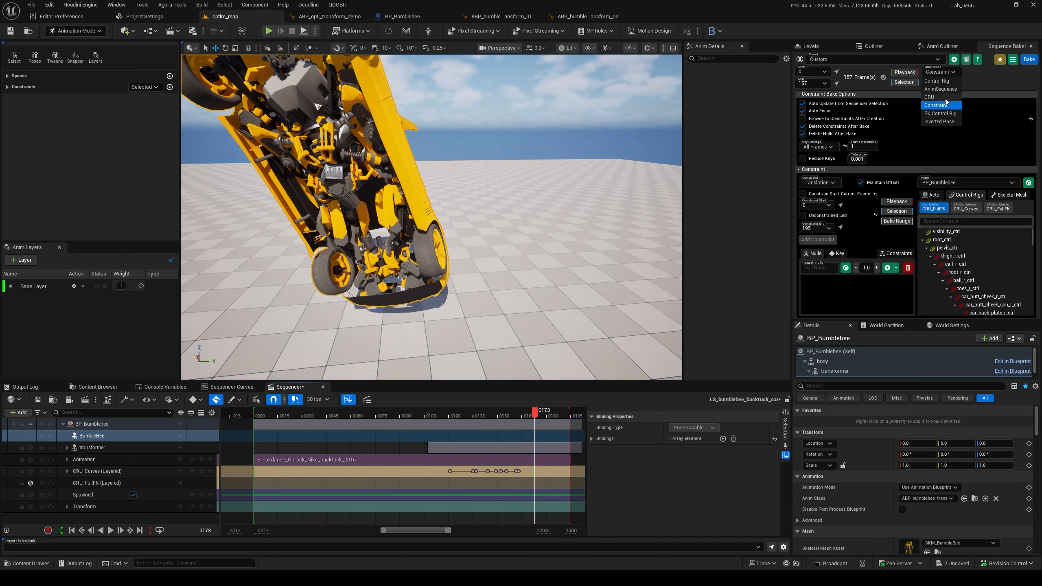
pyautogui.click(930, 98)
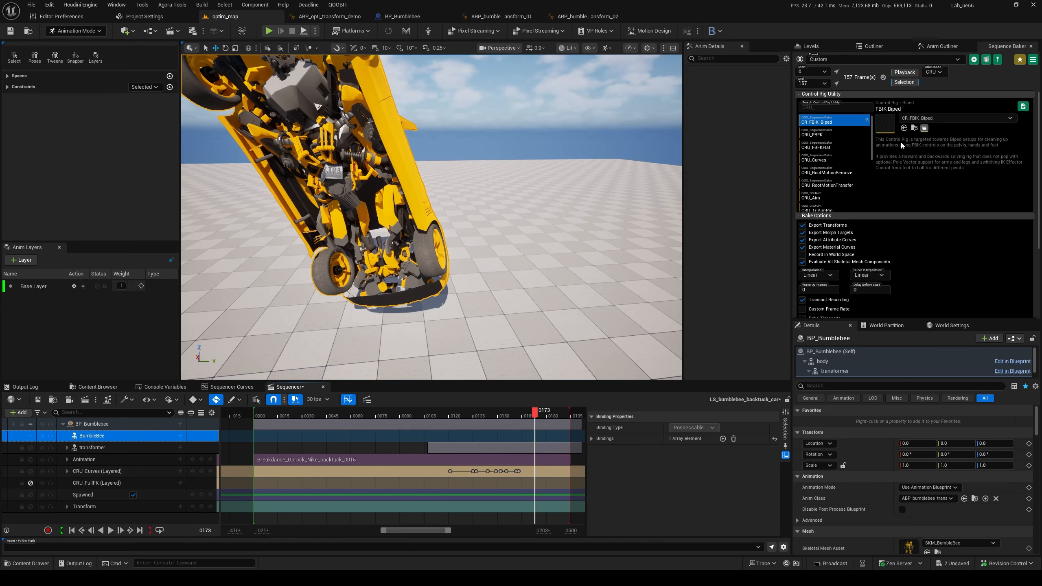
pyautogui.click(831, 136)
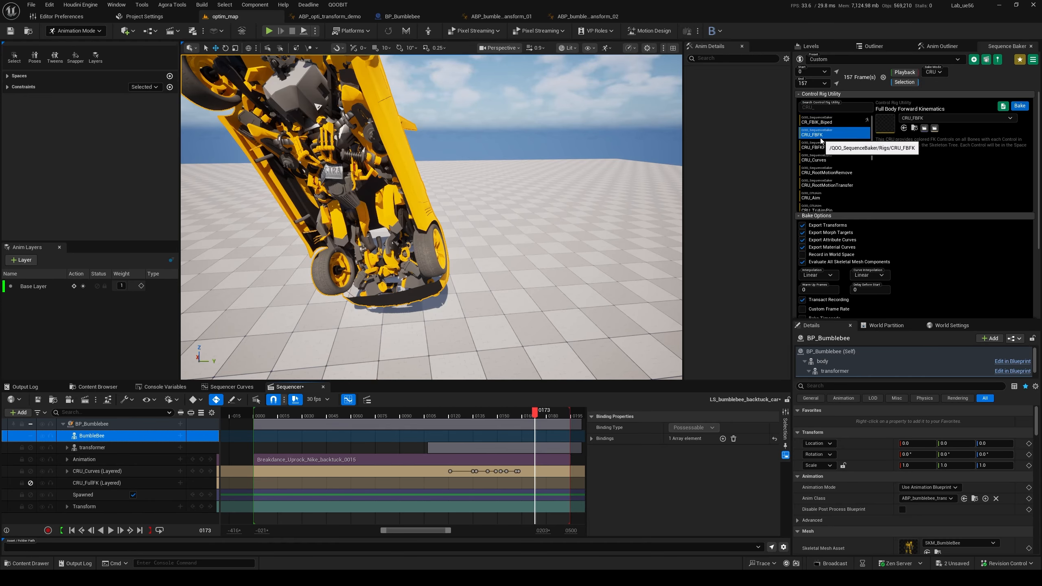
pyautogui.click(934, 128)
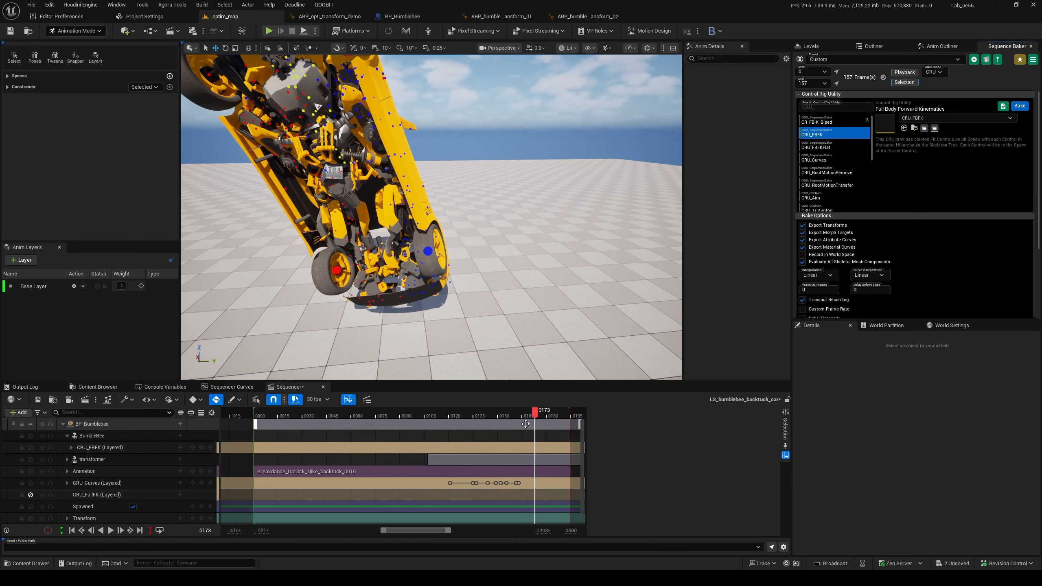
pyautogui.moveTo(530, 412); pyautogui.dragTo(509, 416)
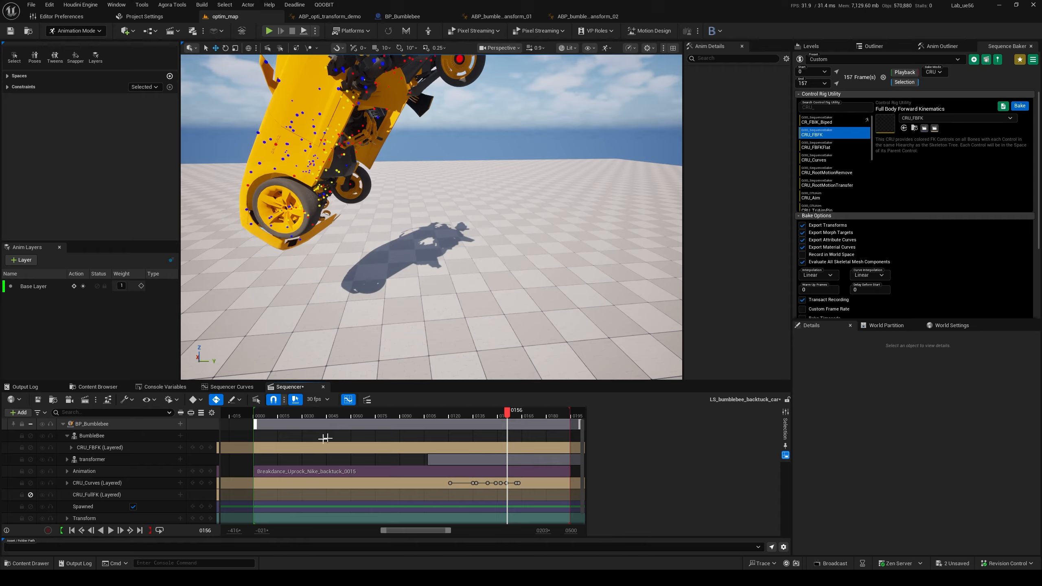
# - Switch the Sequence Baker's bake mode to Constraint so that it lists the controls of the CRU_FBFK rig
pyautogui.click(935, 72)
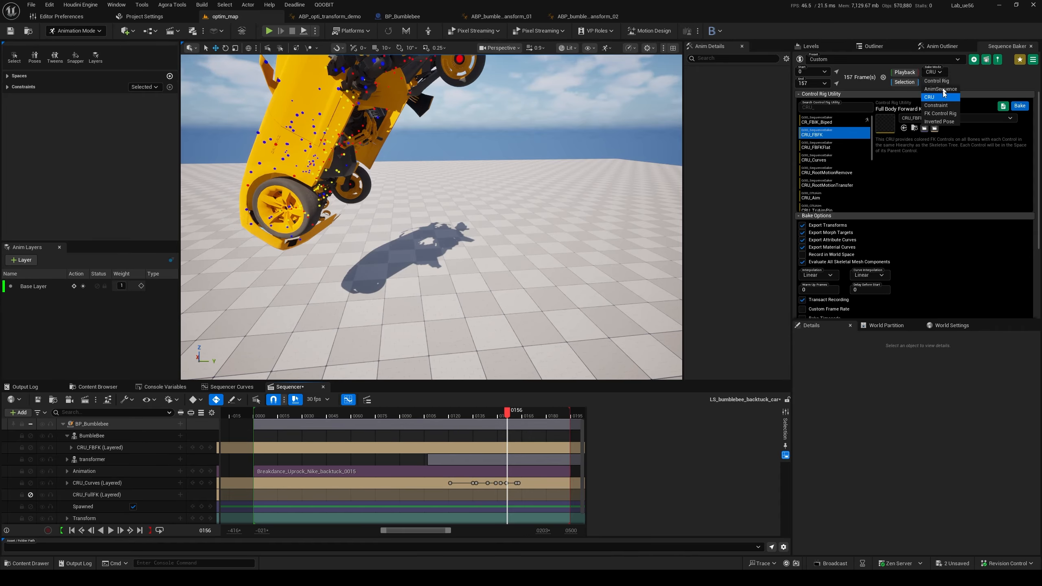
pyautogui.click(943, 95)
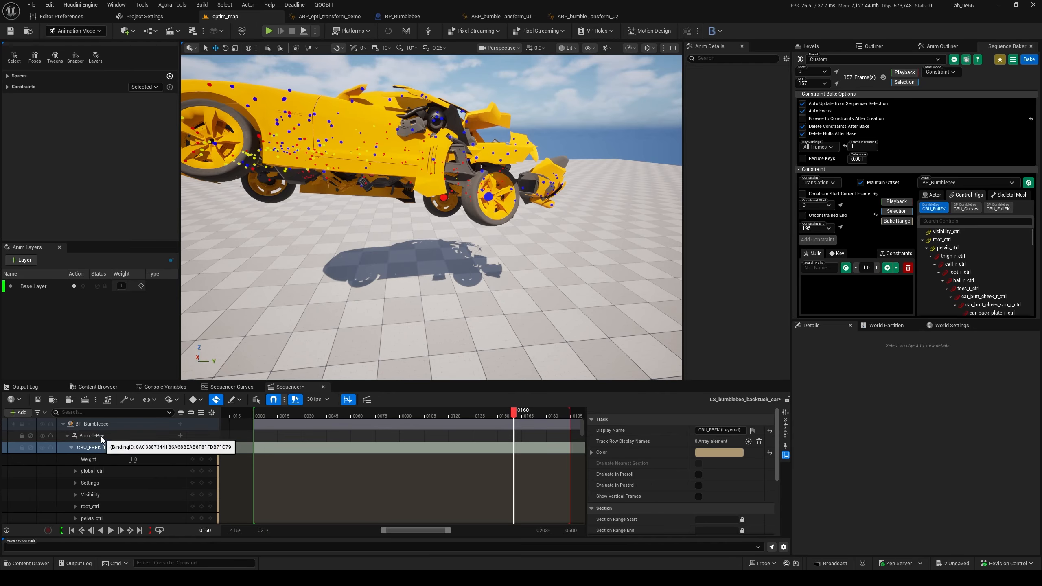
pyautogui.click(107, 449)
pyautogui.click(71, 447)
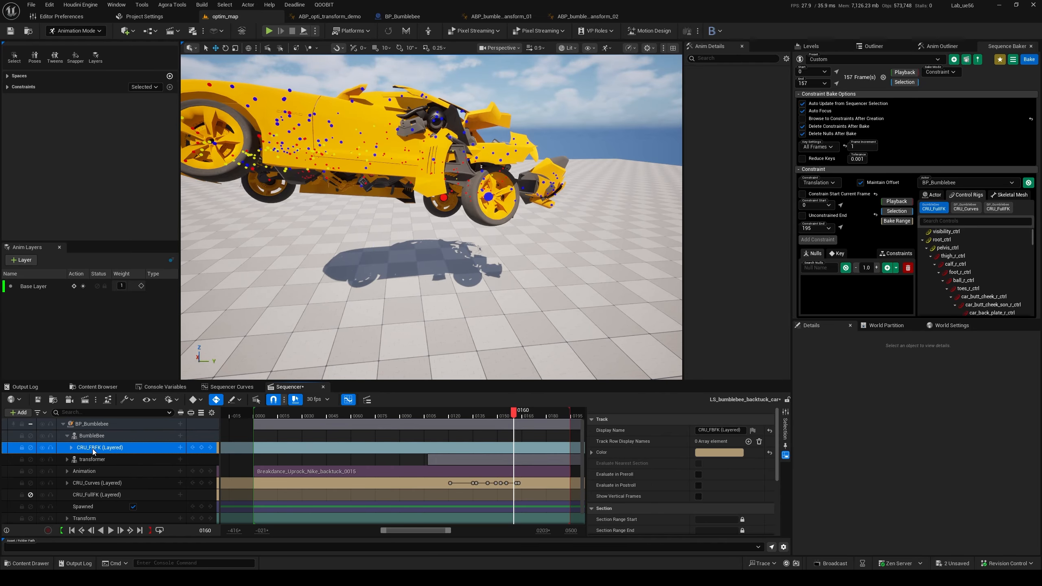
pyautogui.click(940, 72)
pyautogui.click(979, 83)
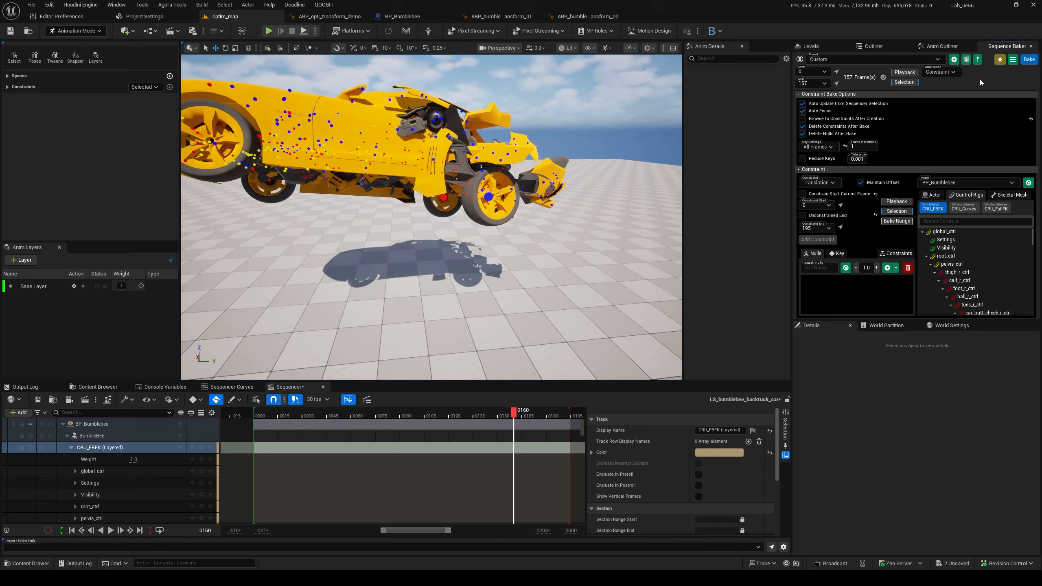
pyautogui.click(953, 75)
pyautogui.click(944, 107)
# - Create a world space parent constraint null on pelvis_ctrl and set its null size to 5
pyautogui.click(966, 265)
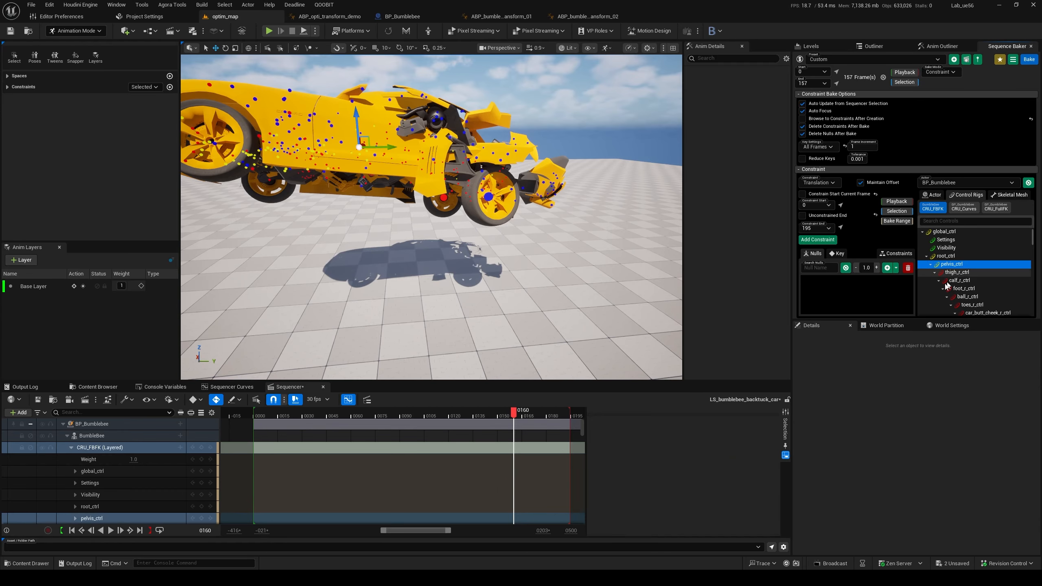
pyautogui.click(897, 269)
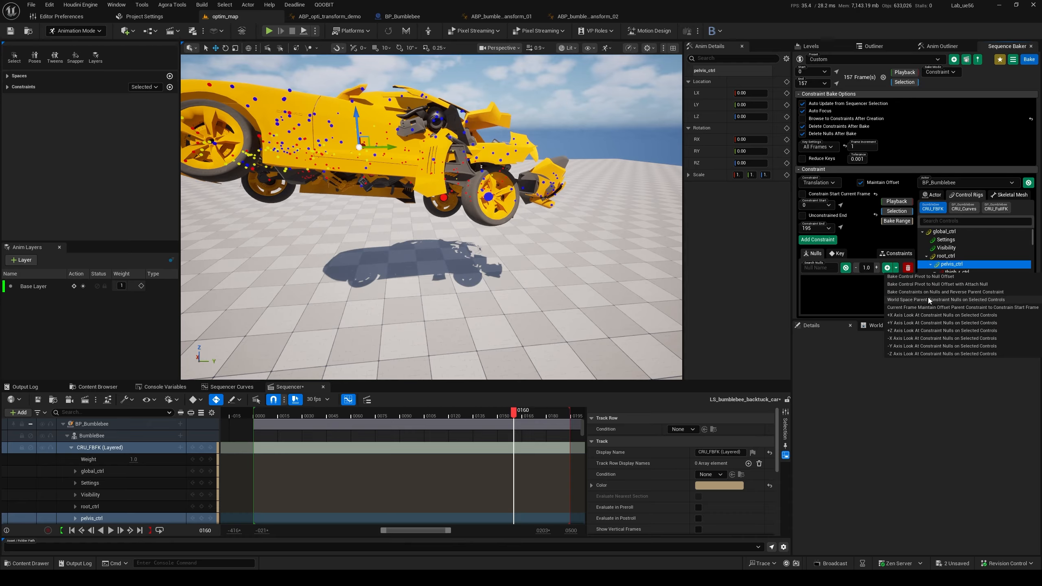
pyautogui.click(988, 301)
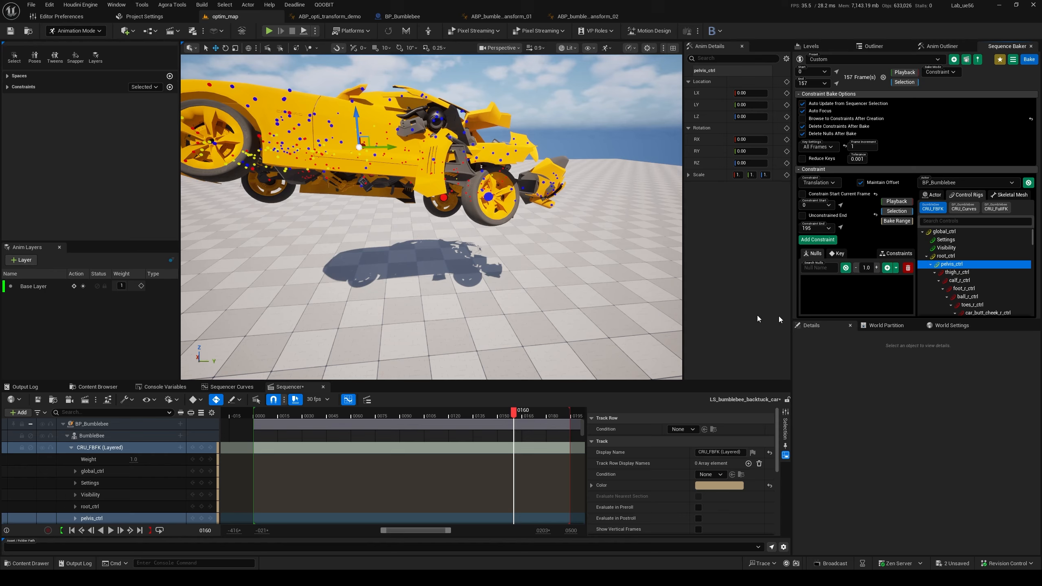
pyautogui.moveTo(515, 416); pyautogui.dragTo(530, 418)
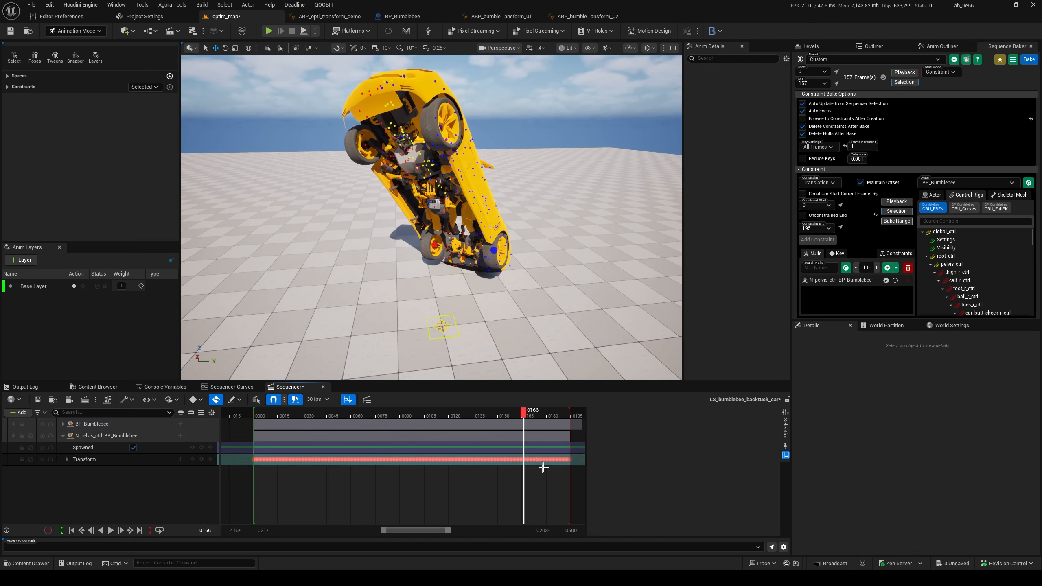
pyautogui.moveTo(523, 417)
pyautogui.mouseDown()
pyautogui.moveTo(535, 416)
pyautogui.moveTo(523, 416)
pyautogui.mouseUp()
pyautogui.write('5')
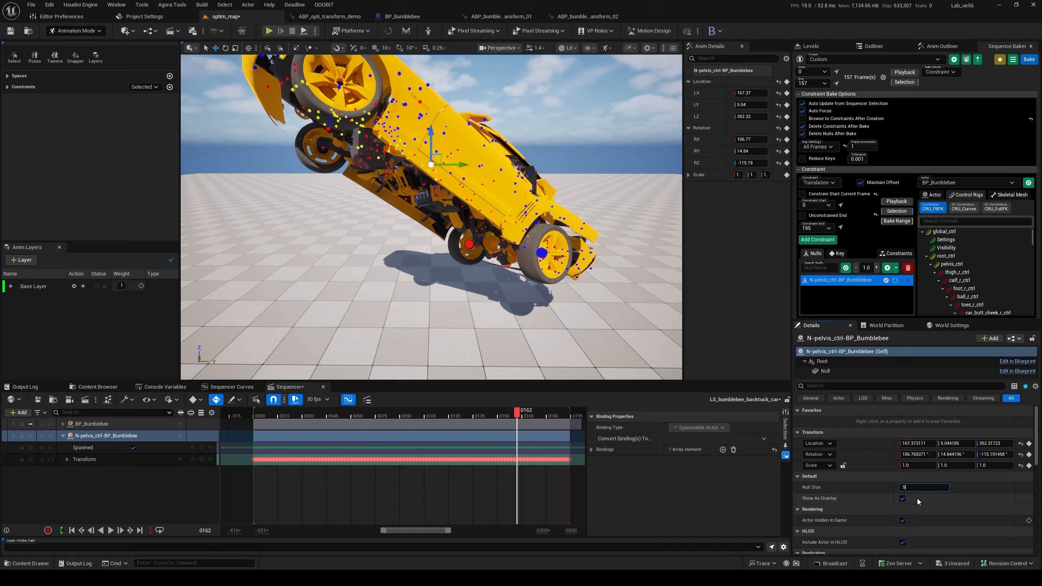
pyautogui.press('Return')
# - Scrub to frame 164 to check the world space pelvis null, and delete it with its constraints
pyautogui.moveTo(484, 288); pyautogui.dragTo(509, 292, button='right')
pyautogui.moveTo(516, 413); pyautogui.dragTo(520, 414)
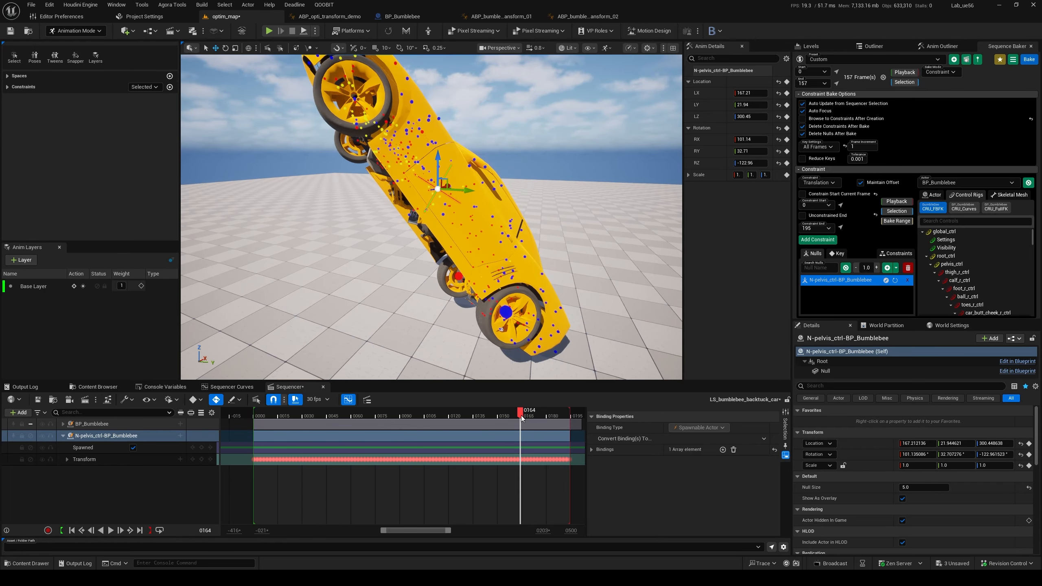
pyautogui.moveTo(520, 412)
pyautogui.mouseDown()
pyautogui.moveTo(507, 413)
pyautogui.moveTo(522, 419)
pyautogui.mouseUp()
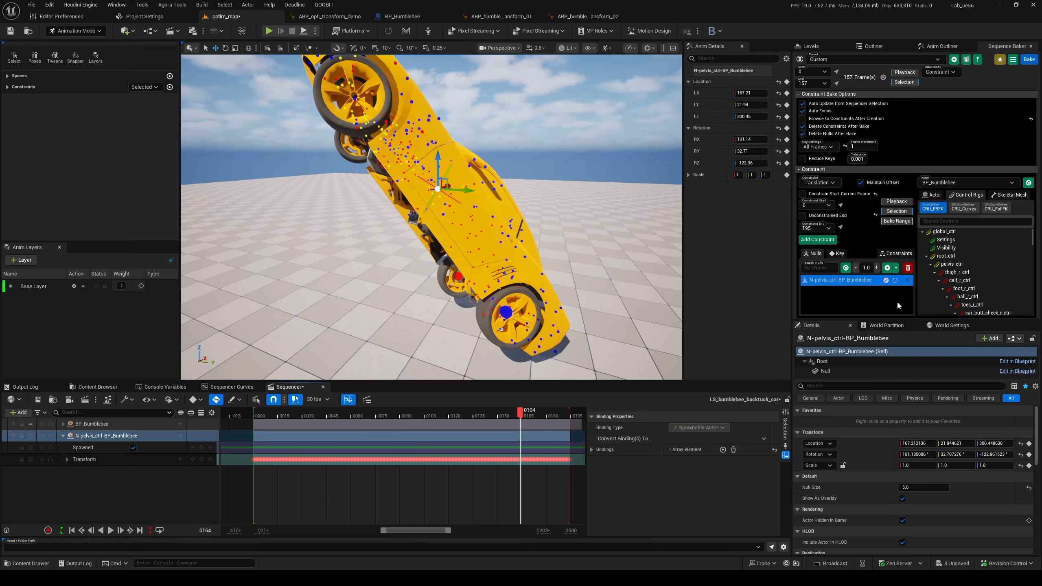
pyautogui.moveTo(522, 412); pyautogui.dragTo(521, 416)
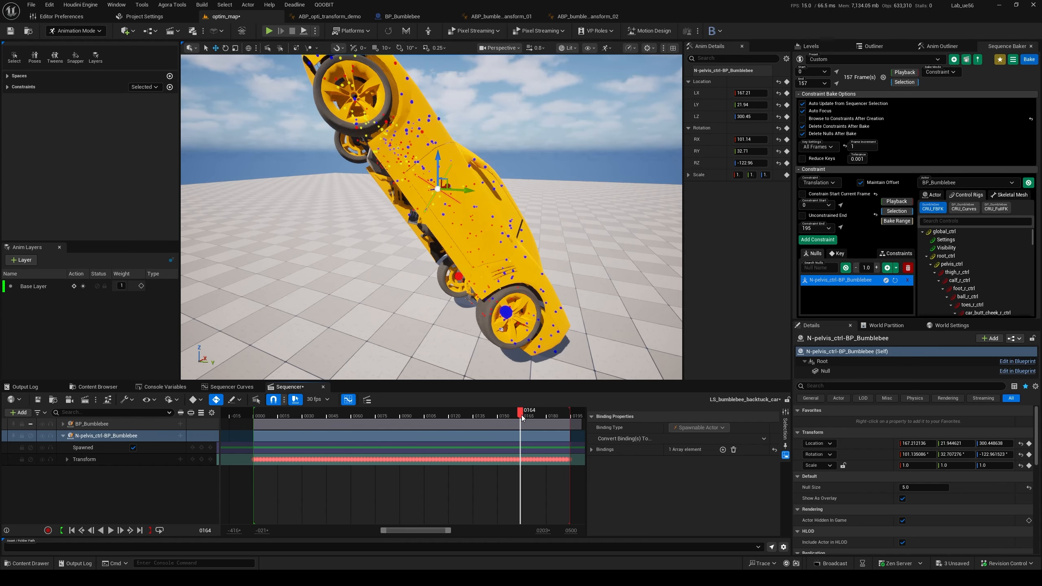
pyautogui.click(907, 268)
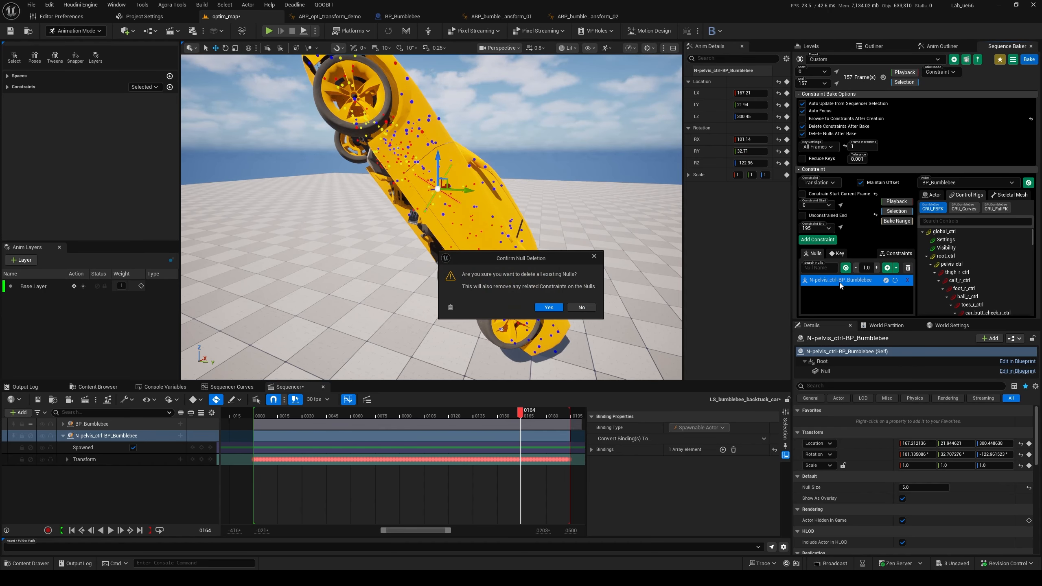
pyautogui.click(549, 308)
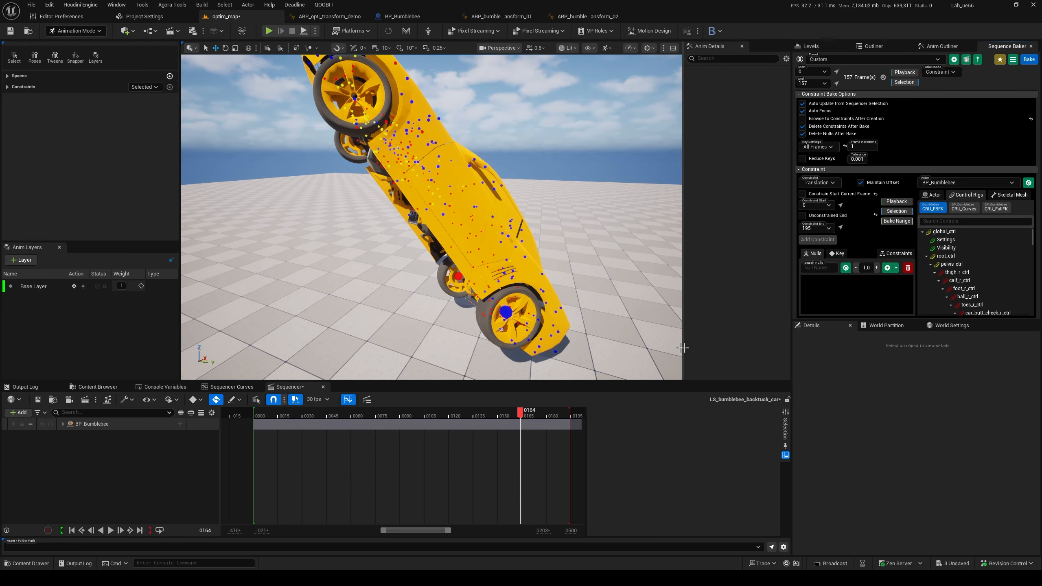
# - Create a new null at pelvis_ctrl on frame 164 and set its null size to 5
pyautogui.click(955, 265)
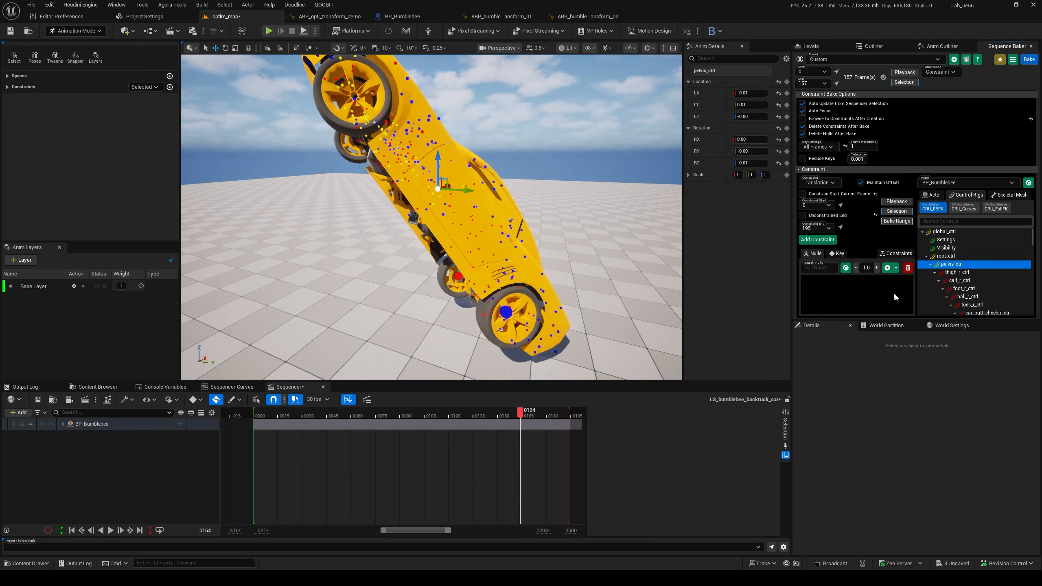
pyautogui.click(888, 268)
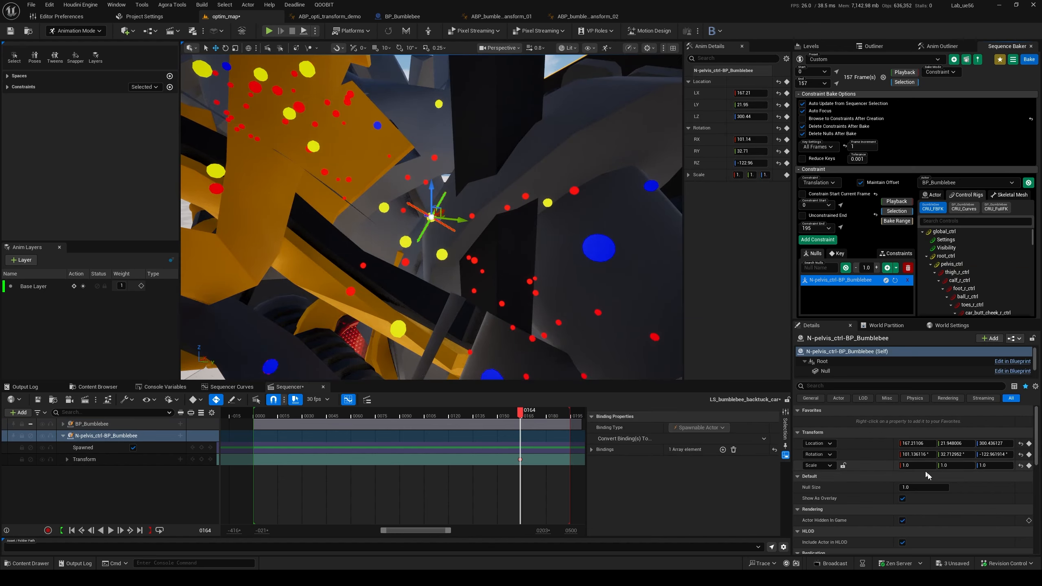
pyautogui.write('5')
pyautogui.press('Return')
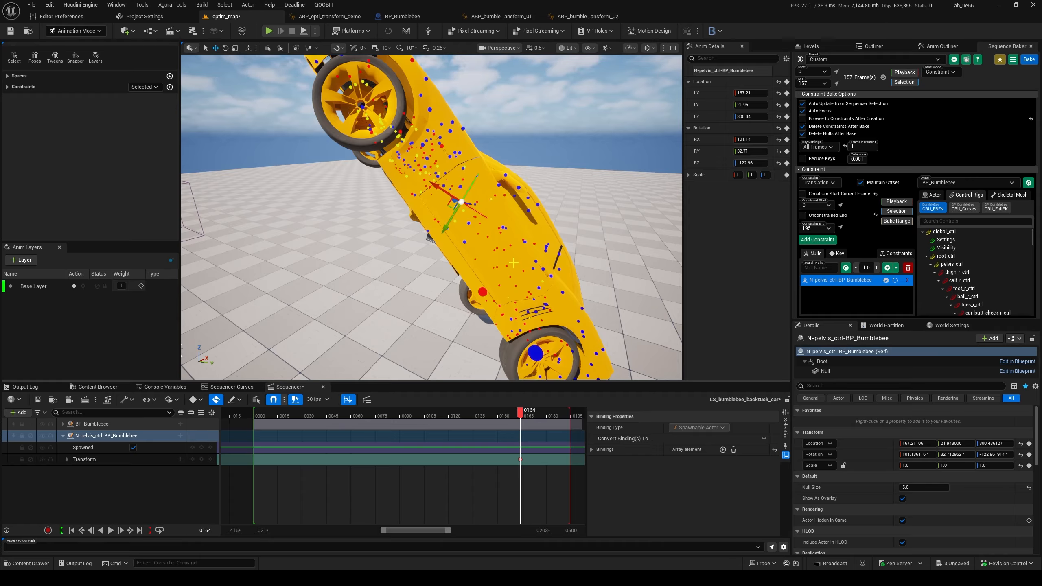
# - Move and rotate the pelvis null beside the car body, to about 126, -17, 255 with rotation about 106, 55, -115
pyautogui.moveTo(449, 228); pyautogui.dragTo(425, 279)
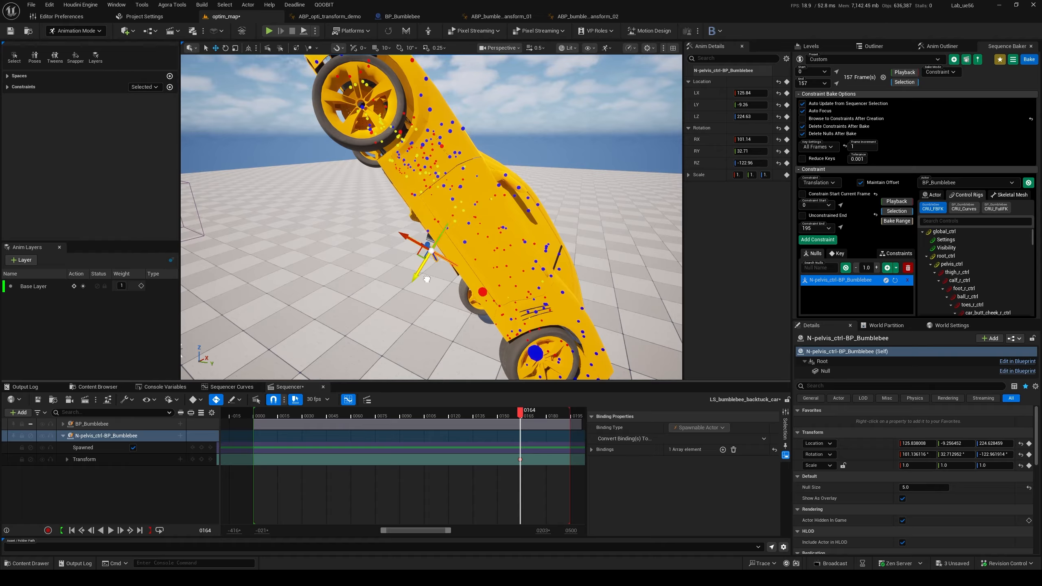
pyautogui.press('e')
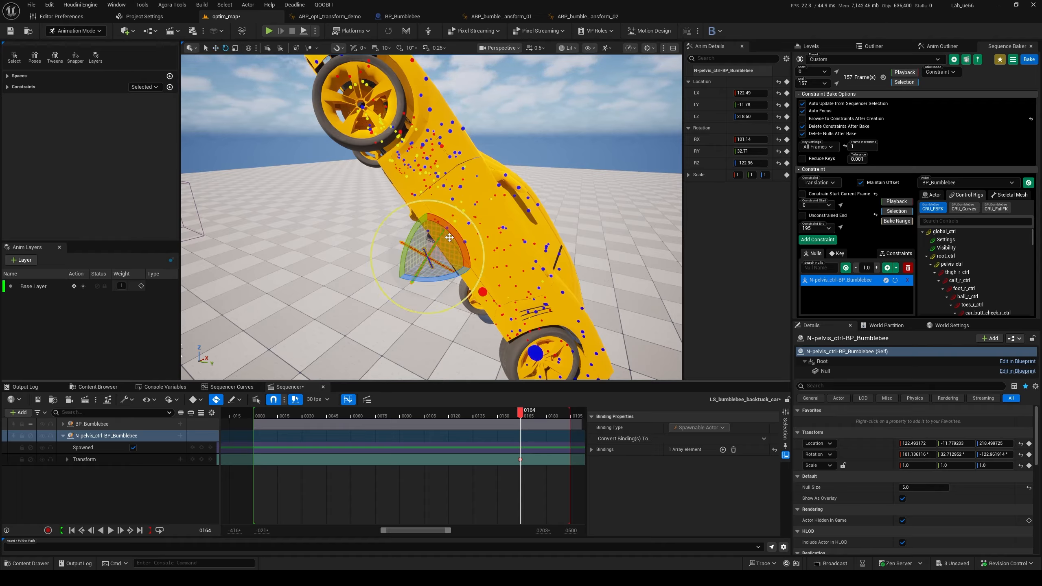
pyautogui.moveTo(450, 237); pyautogui.dragTo(392, 215)
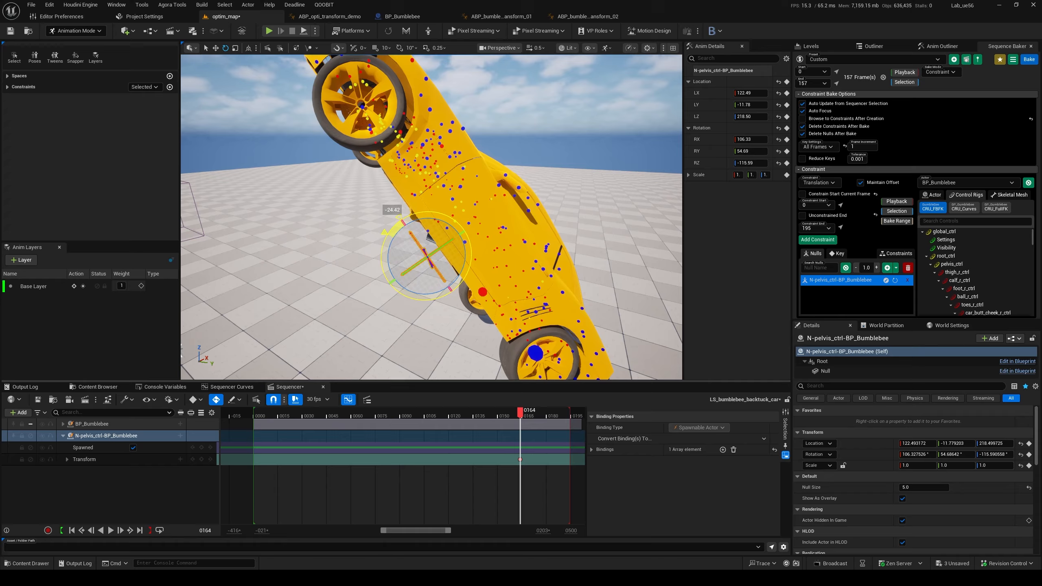
pyautogui.keyDown('alt'); pyautogui.moveTo(491, 248); pyautogui.dragTo(445, 234); pyautogui.keyUp('alt')
pyautogui.press('w')
pyautogui.keyDown('alt'); pyautogui.moveTo(445, 234); pyautogui.dragTo(349, 195); pyautogui.keyUp('alt')
pyautogui.moveTo(373, 183); pyautogui.dragTo(381, 178)
pyautogui.press('e')
pyautogui.moveTo(365, 173); pyautogui.dragTo(414, 195)
pyautogui.press('w')
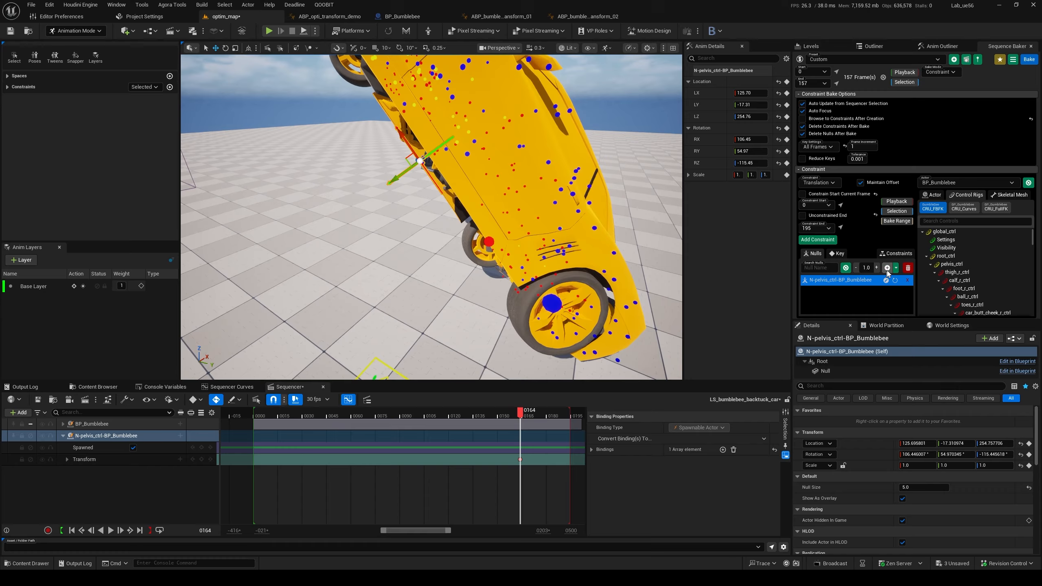
# - Bake the control pivot of pelvis_ctrl to the offset null and check the result around frame 164
pyautogui.click(896, 267)
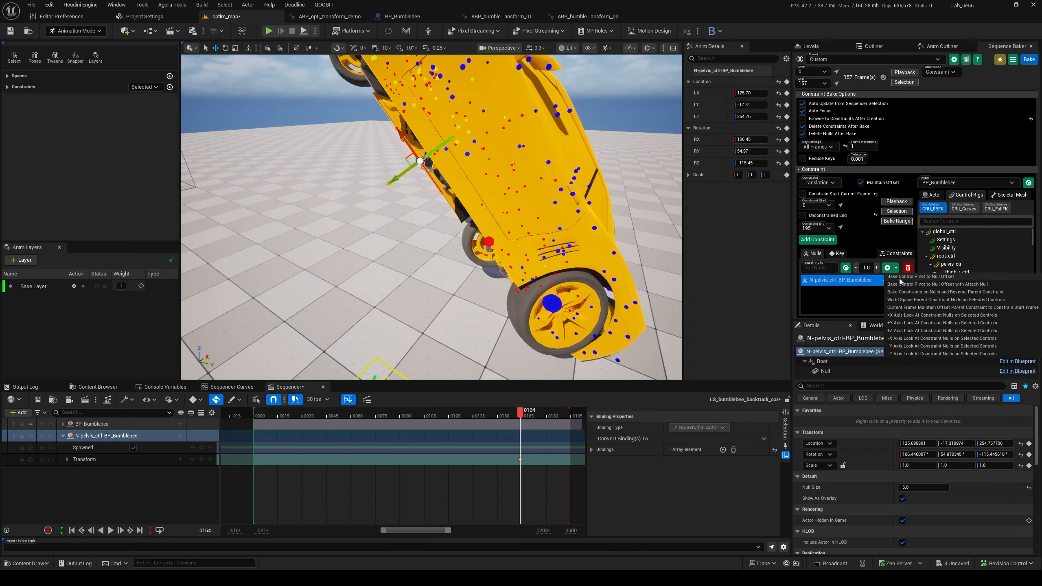
pyautogui.click(919, 277)
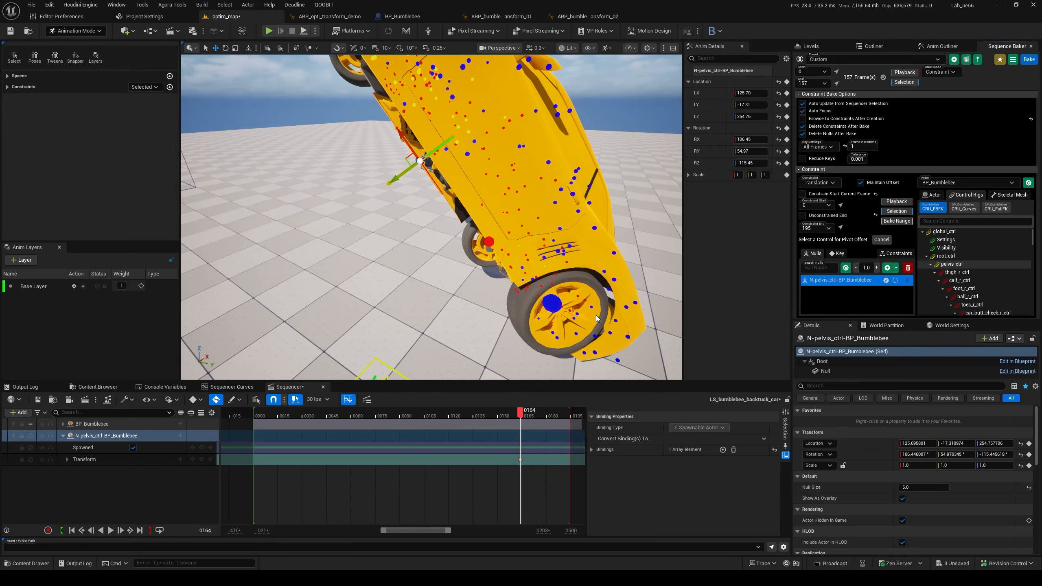
pyautogui.press('s')
pyautogui.moveTo(435, 243); pyautogui.dragTo(435, 243, button='right')
pyautogui.scroll(3, 435, 243)
pyautogui.moveTo(521, 412); pyautogui.dragTo(520, 411)
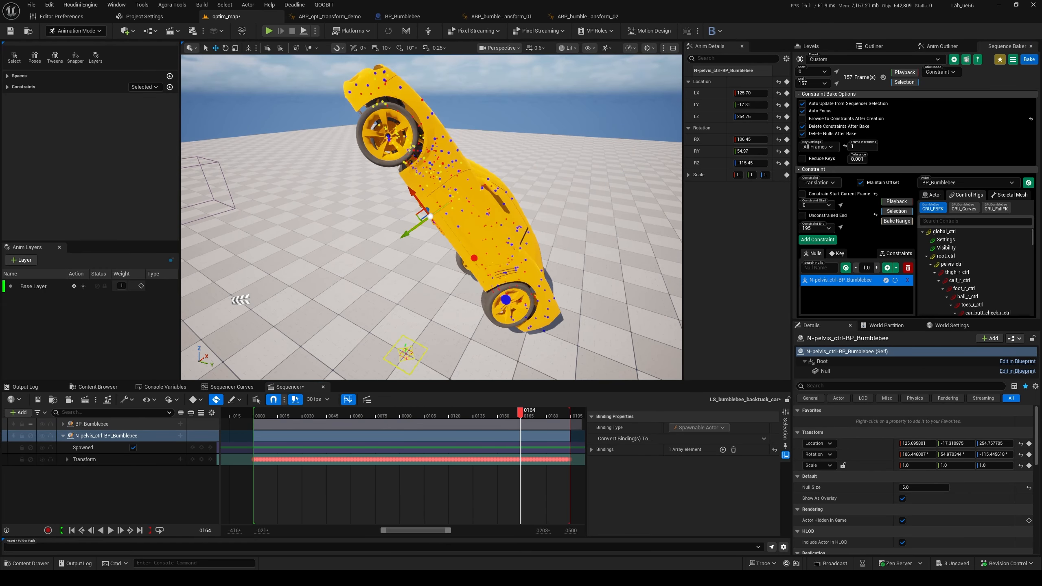
# - Try to rotate the pelvis null at frame 164, and undo the rotation
pyautogui.moveTo(465, 169); pyautogui.dragTo(464, 168, button='right')
pyautogui.press('w')
pyautogui.press('q')
pyautogui.press('e')
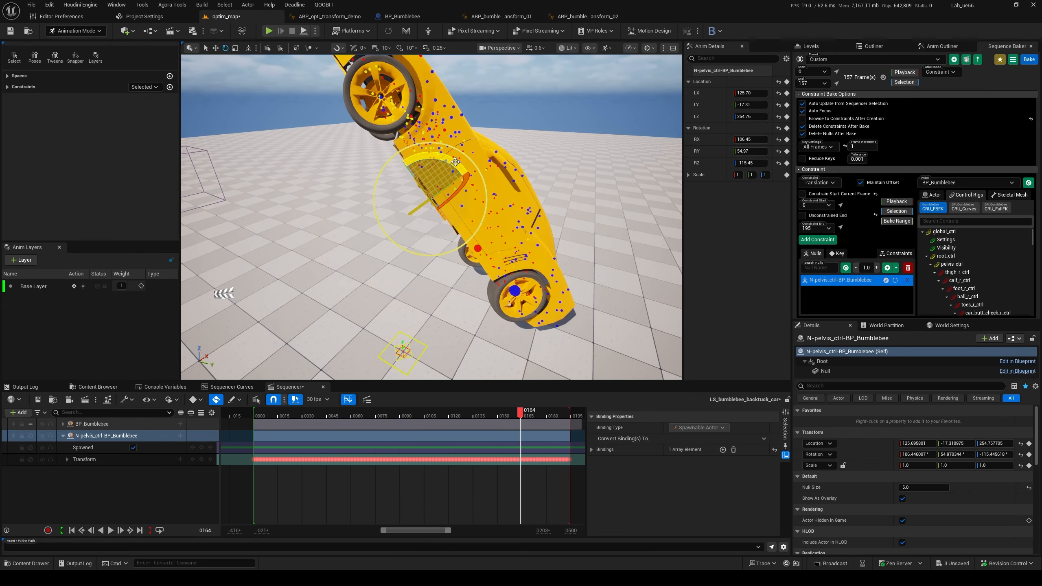
pyautogui.moveTo(456, 161)
pyautogui.mouseDown()
pyautogui.moveTo(436, 155)
pyautogui.moveTo(460, 166)
pyautogui.mouseUp()
pyautogui.hotkey('ctrl', 'z')
# - Inspect the tilted car, its underside and the pelvis null from several angles at frame 164
pyautogui.moveTo(394, 194); pyautogui.dragTo(394, 194, button='right')
pyautogui.press('w')
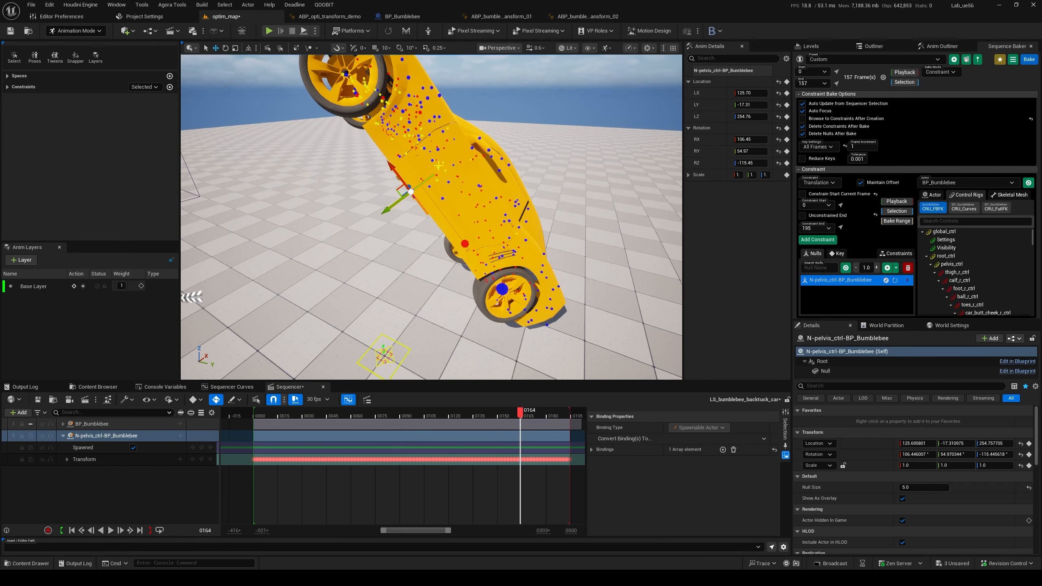
pyautogui.moveTo(438, 165); pyautogui.dragTo(439, 165, button='right')
pyautogui.scroll(-1, 438, 165)
pyautogui.press('q')
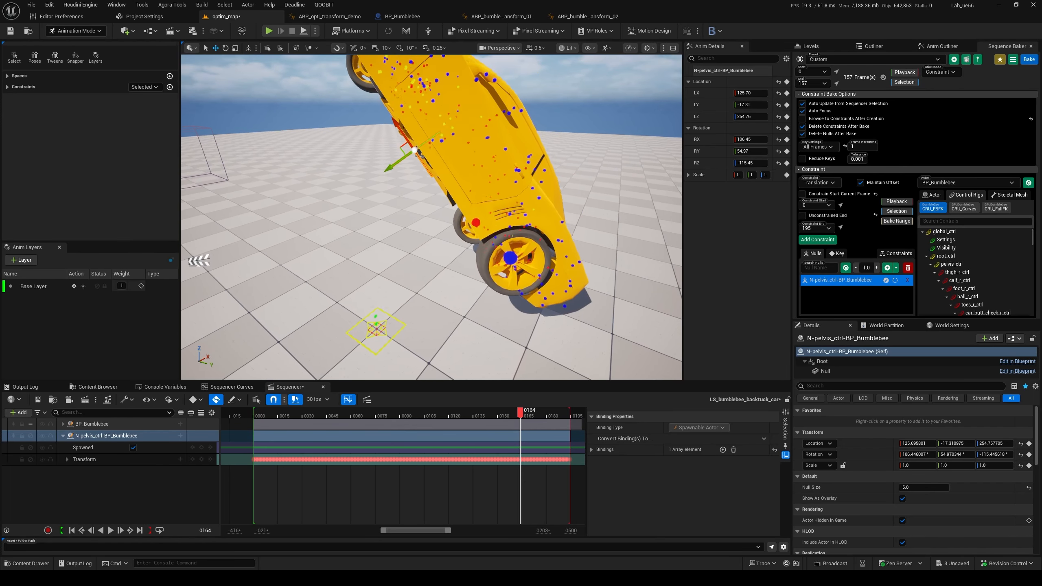
pyautogui.press('e')
pyautogui.press('a')
pyautogui.moveTo(470, 357); pyautogui.dragTo(470, 357, button='right')
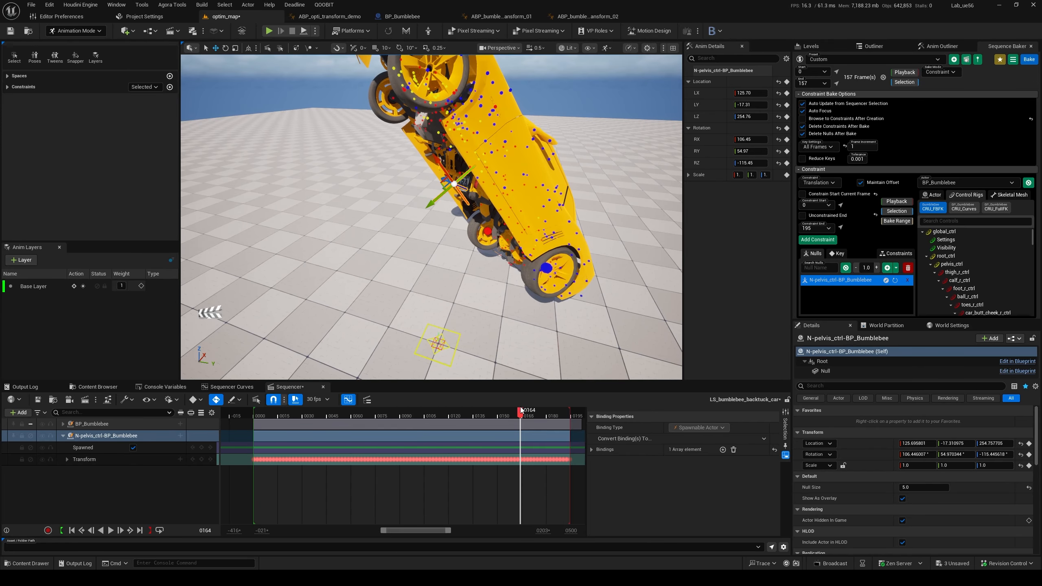
pyautogui.scroll(-3, 451, 201)
pyautogui.moveTo(451, 202); pyautogui.dragTo(451, 202, button='right')
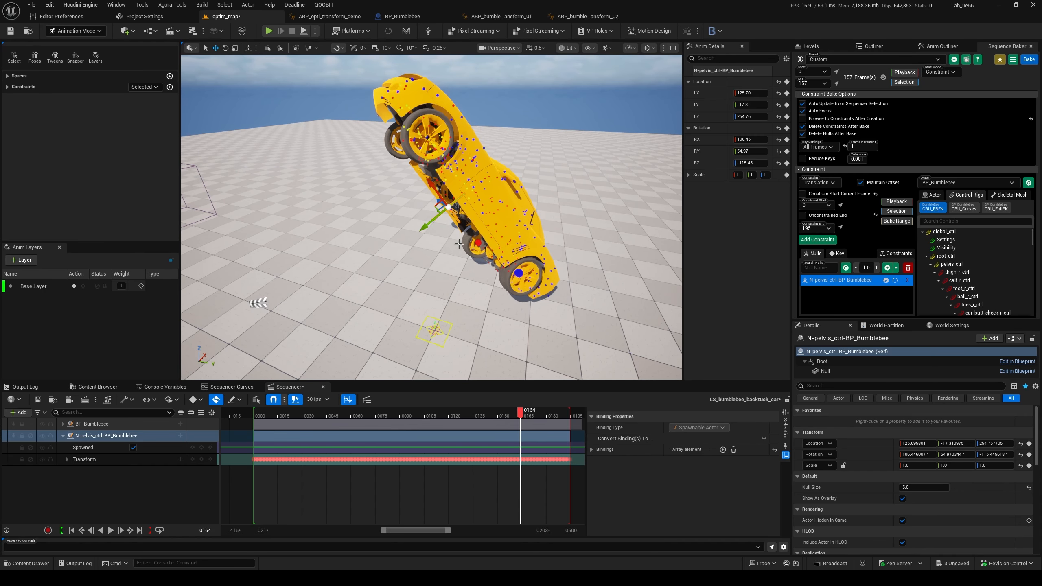
# - Rotate and move the pelvis null at frame 164 to set the car flat on the ground, at about 89, 3, 22 with rotation about 89, 0, -129
pyautogui.moveTo(522, 414); pyautogui.dragTo(522, 414)
pyautogui.moveTo(478, 262); pyautogui.dragTo(478, 262, button='right')
pyautogui.press('e')
pyautogui.moveTo(424, 209); pyautogui.dragTo(459, 322)
pyautogui.press('w')
pyautogui.moveTo(458, 321); pyautogui.dragTo(459, 321, button='right')
pyautogui.press('a')
pyautogui.scroll(2, 458, 321)
pyautogui.press('e')
pyautogui.moveTo(435, 221); pyautogui.dragTo(439, 230)
pyautogui.scroll(-1, 439, 230)
pyautogui.moveTo(438, 230); pyautogui.dragTo(438, 230, button='right')
pyautogui.press('w')
pyautogui.moveTo(425, 233); pyautogui.dragTo(424, 212)
pyautogui.moveTo(423, 213); pyautogui.dragTo(423, 212, button='right')
pyautogui.press('e')
pyautogui.moveTo(427, 213); pyautogui.dragTo(429, 218)
pyautogui.press('w')
pyautogui.moveTo(428, 218); pyautogui.dragTo(428, 218, button='right')
# - Delete the pelvis null's transform keys after frame 164 and scrub through the landing to check it
pyautogui.keyDown('ctrl'); pyautogui.scroll(5, 532, 470); pyautogui.keyUp('ctrl')
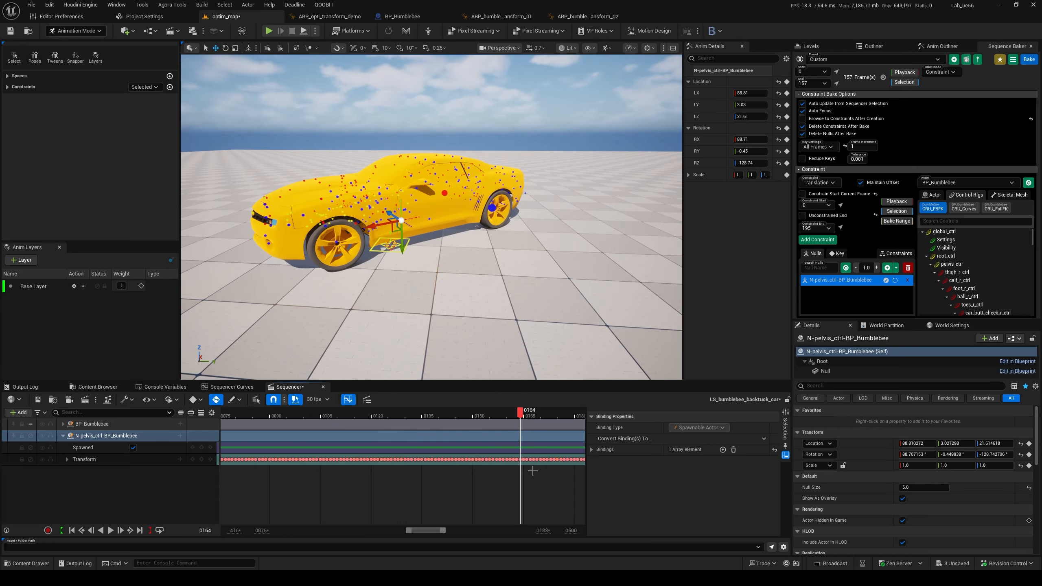
pyautogui.moveTo(532, 470); pyautogui.dragTo(382, 460, button='right')
pyautogui.moveTo(371, 414)
pyautogui.mouseDown()
pyautogui.moveTo(349, 411)
pyautogui.moveTo(374, 412)
pyautogui.moveTo(366, 417)
pyautogui.mouseUp()
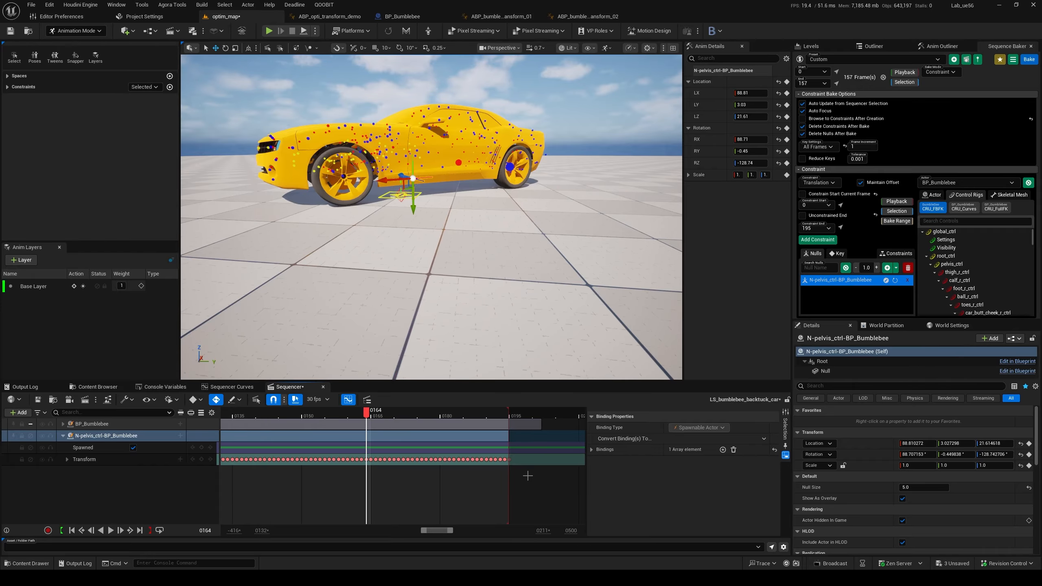
pyautogui.moveTo(384, 468); pyautogui.dragTo(460, 474)
pyautogui.moveTo(460, 474); pyautogui.dragTo(371, 456)
pyautogui.press('Delete')
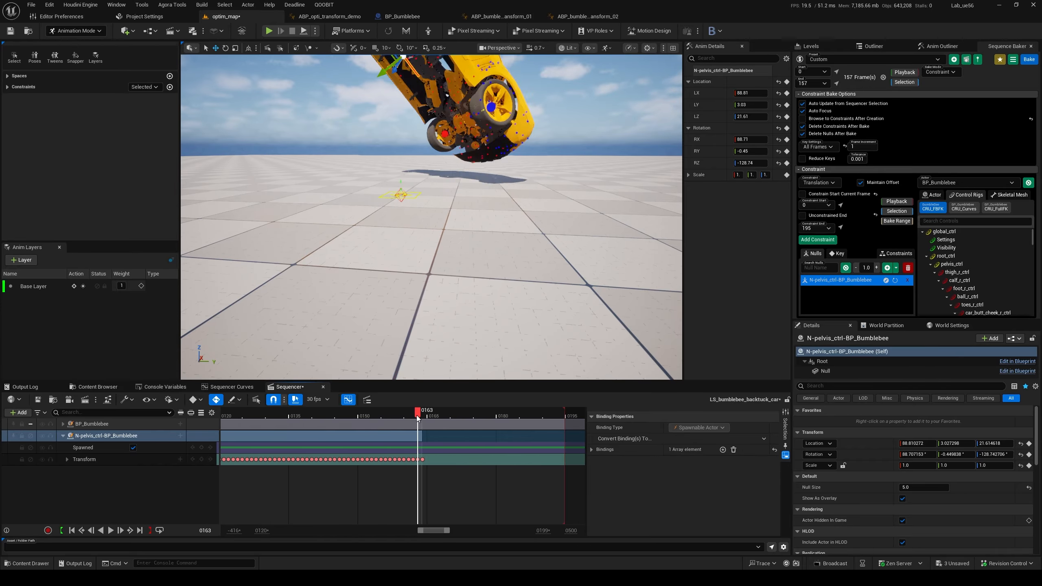
pyautogui.moveTo(422, 418); pyautogui.dragTo(562, 418)
pyautogui.moveTo(411, 418)
pyautogui.mouseDown()
pyautogui.moveTo(420, 419)
pyautogui.moveTo(389, 418)
pyautogui.mouseUp()
pyautogui.moveTo(390, 419); pyautogui.dragTo(384, 418)
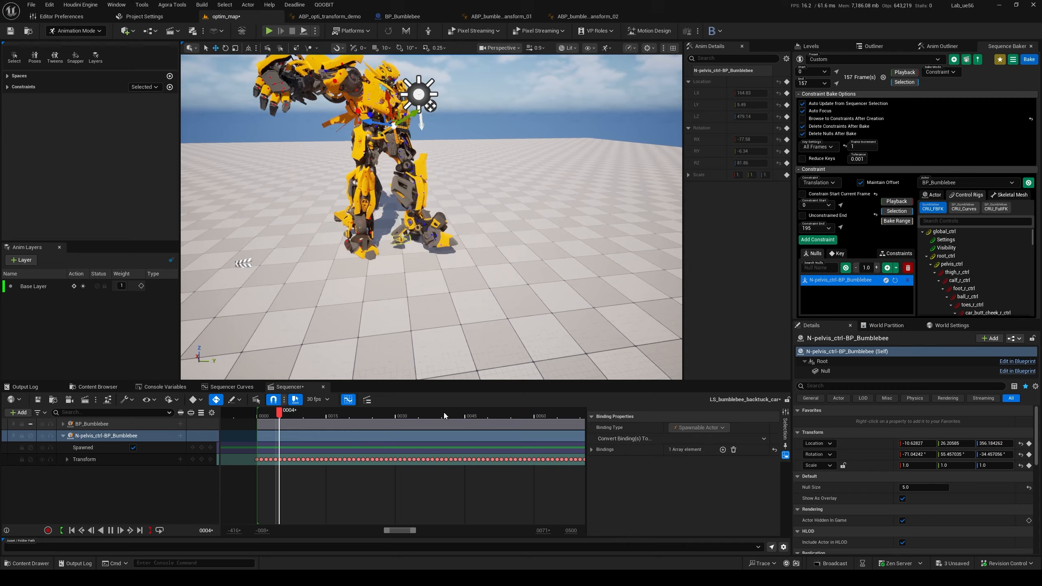
# - Space the pelvis null's last key out to about frame 167 and play and scrub around the landing
pyautogui.keyDown('ctrl'); pyautogui.scroll(-3, 379, 424); pyautogui.keyUp('ctrl')
pyautogui.moveTo(345, 487); pyautogui.dragTo(111, 487, button='right')
pyautogui.moveTo(404, 418)
pyautogui.mouseDown()
pyautogui.moveTo(444, 418)
pyautogui.moveTo(406, 418)
pyautogui.mouseUp()
pyautogui.keyDown('ctrl'); pyautogui.scroll(4, 444, 419); pyautogui.keyUp('ctrl')
pyautogui.click(444, 422)
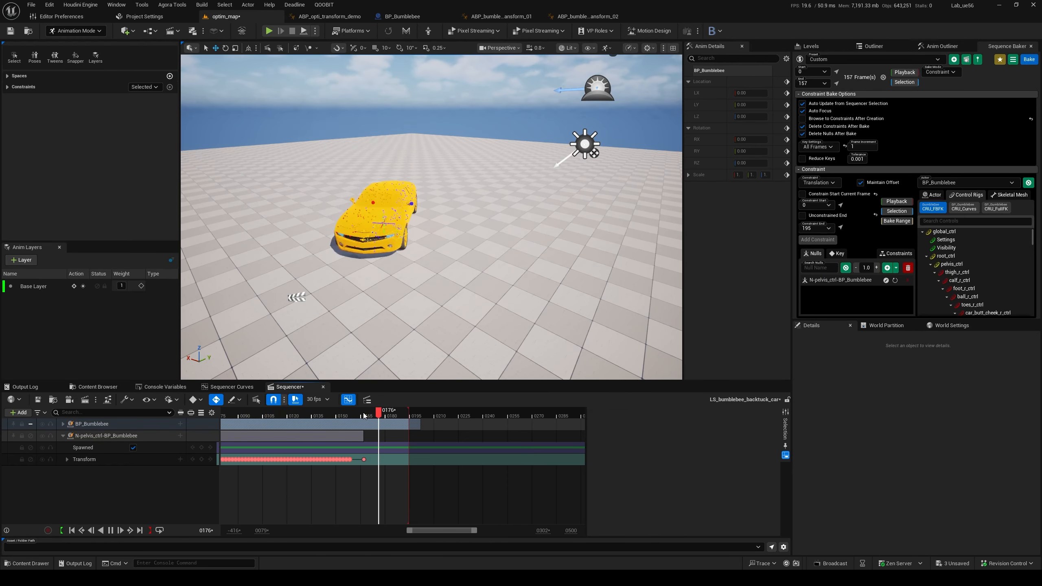
pyautogui.click(364, 414)
pyautogui.moveTo(350, 413); pyautogui.dragTo(364, 413)
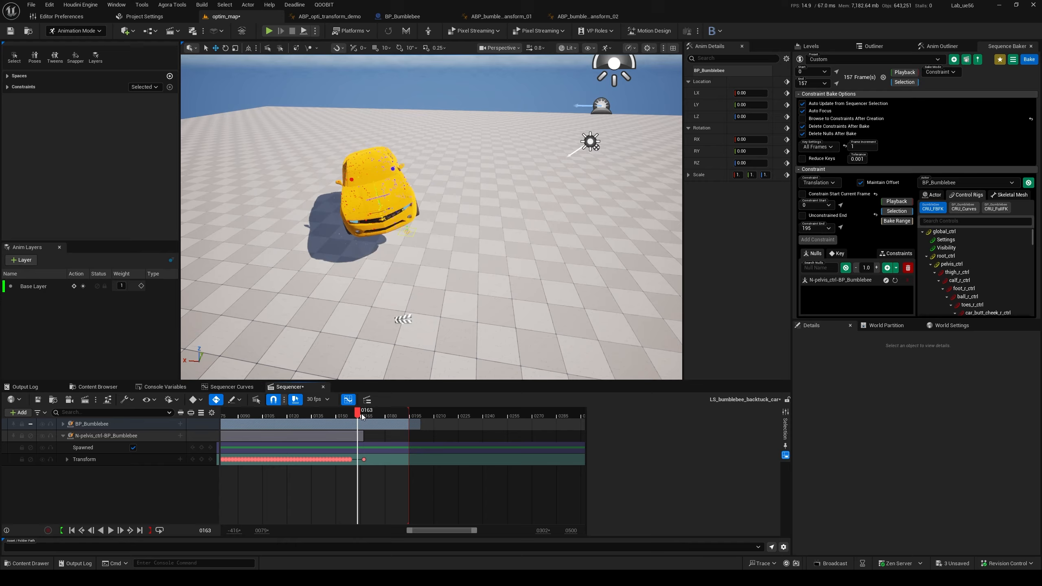
# - Raise the landing key on the pelvis null's Location X curve to about 145
pyautogui.click(67, 459)
pyautogui.click(71, 472)
pyautogui.click(83, 484)
pyautogui.click(222, 387)
pyautogui.moveTo(619, 416)
pyautogui.mouseDown()
pyautogui.moveTo(591, 417)
pyautogui.moveTo(619, 417)
pyautogui.mouseUp()
pyautogui.moveTo(611, 472); pyautogui.dragTo(624, 508)
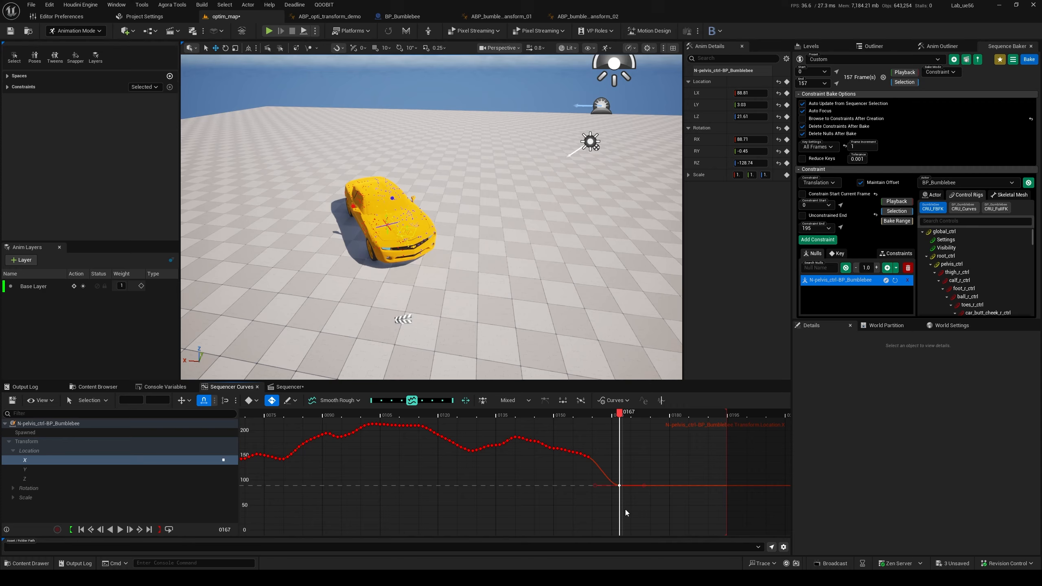
pyautogui.moveTo(624, 508); pyautogui.dragTo(625, 480, button='middle')
pyautogui.moveTo(619, 415)
pyautogui.mouseDown()
pyautogui.moveTo(581, 417)
pyautogui.moveTo(623, 417)
pyautogui.mouseUp()
# - Lower the landing key on the pelvis null's Location Y curve to about -4, and review the landing in playback
pyautogui.click(46, 479)
pyautogui.click(656, 479)
pyautogui.click(45, 469)
pyautogui.scroll(8, 697, 499)
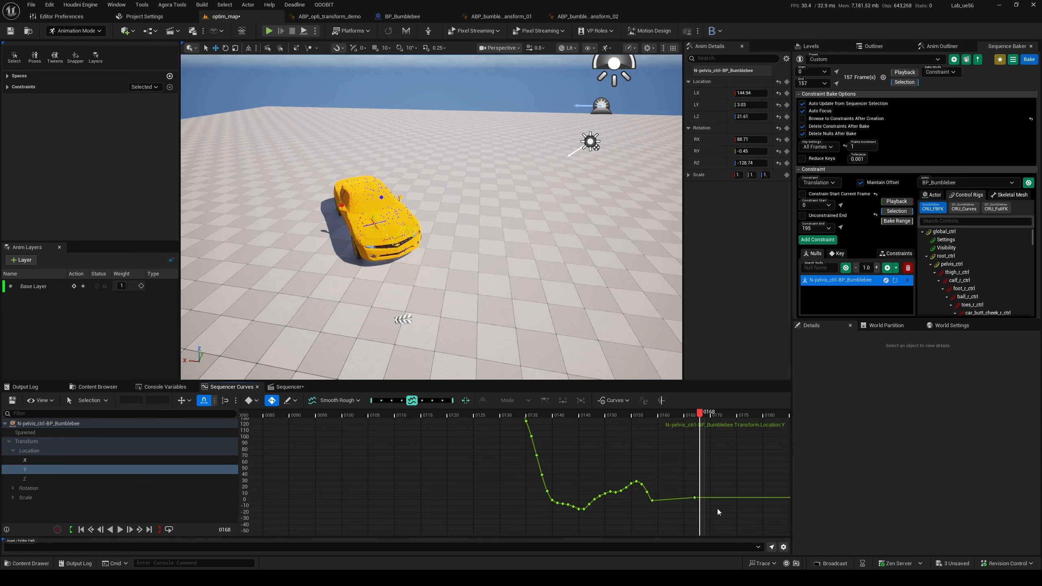
pyautogui.moveTo(699, 414); pyautogui.dragTo(558, 414)
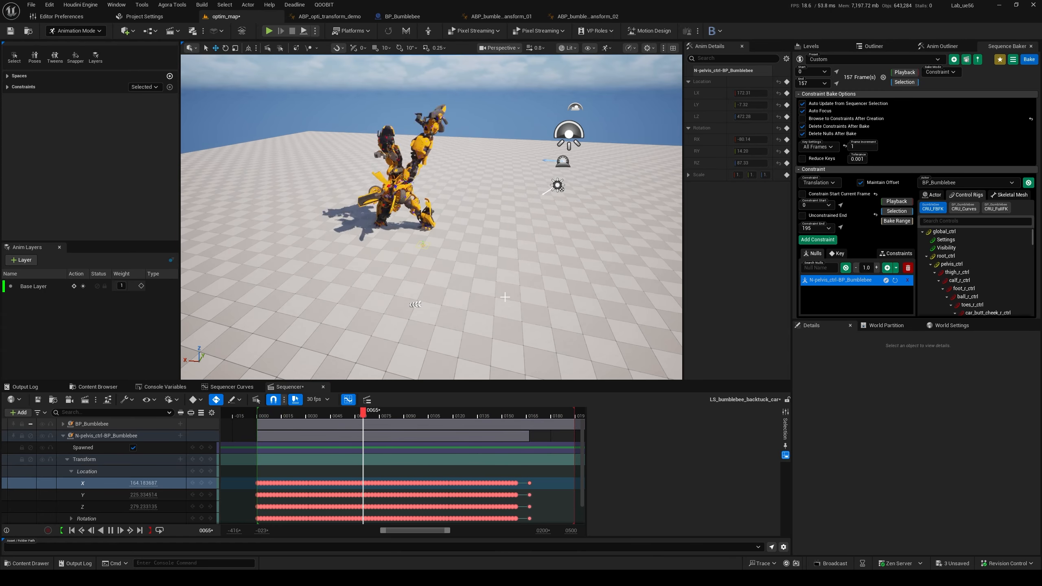
pyautogui.click(480, 412)
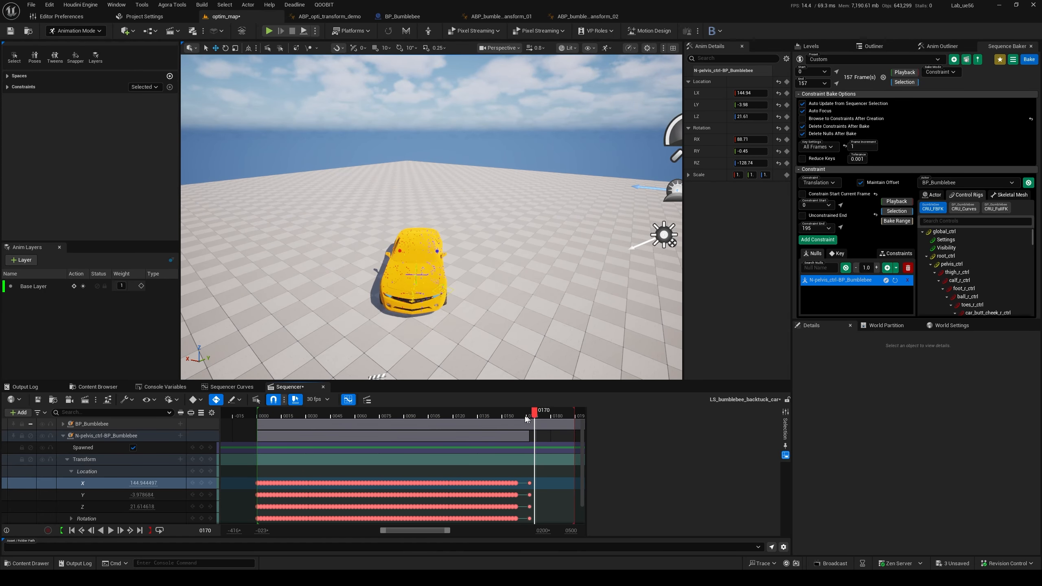
pyautogui.moveTo(494, 412); pyautogui.dragTo(531, 416)
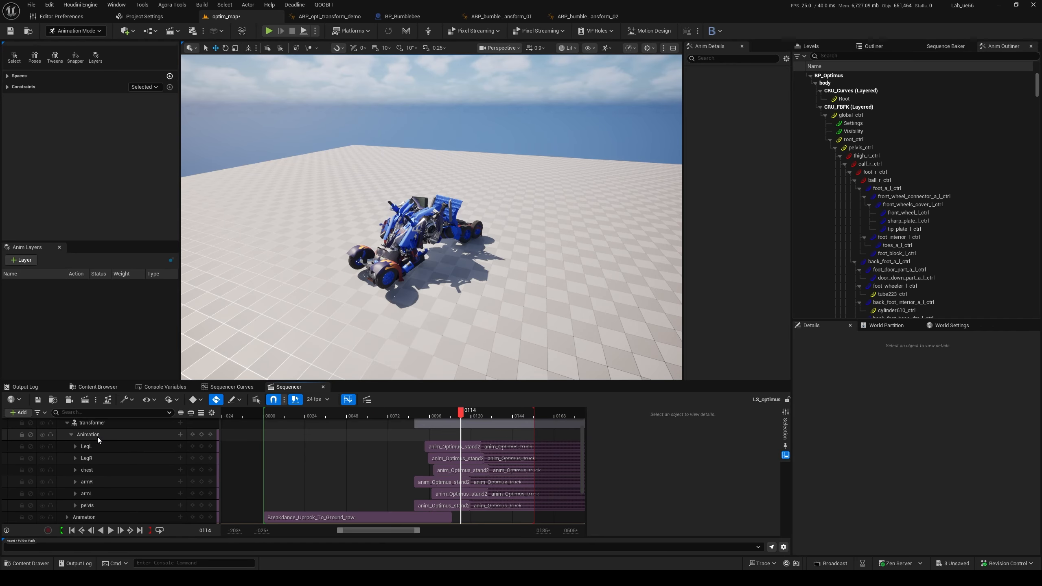
# - Examine how Optimus's LegL track changes from the stand2truck clip to the truck clip around frame 125 in LS_optimus
pyautogui.scroll(1, 100, 435)
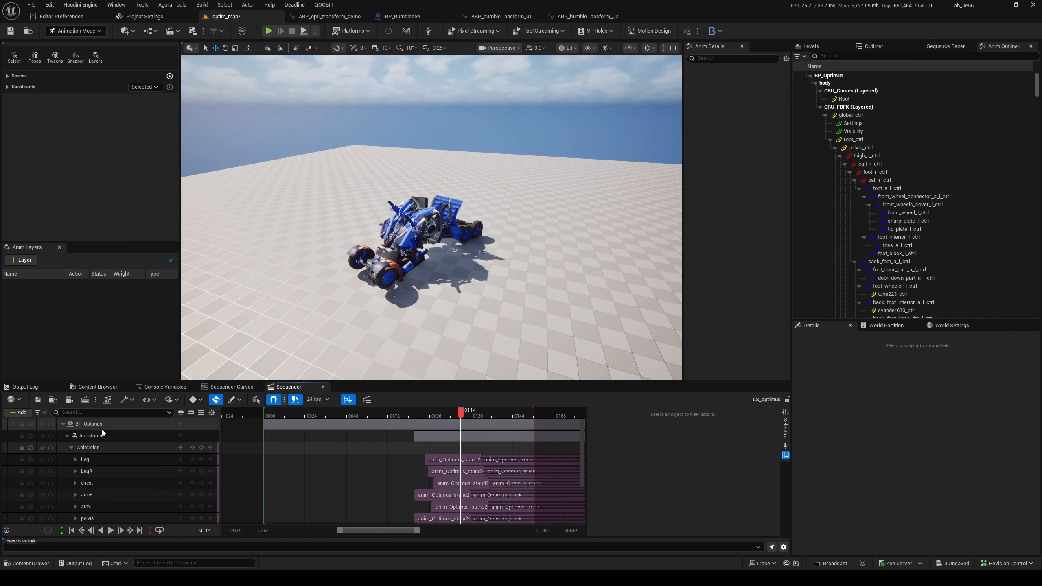
pyautogui.scroll(-1, 125, 451)
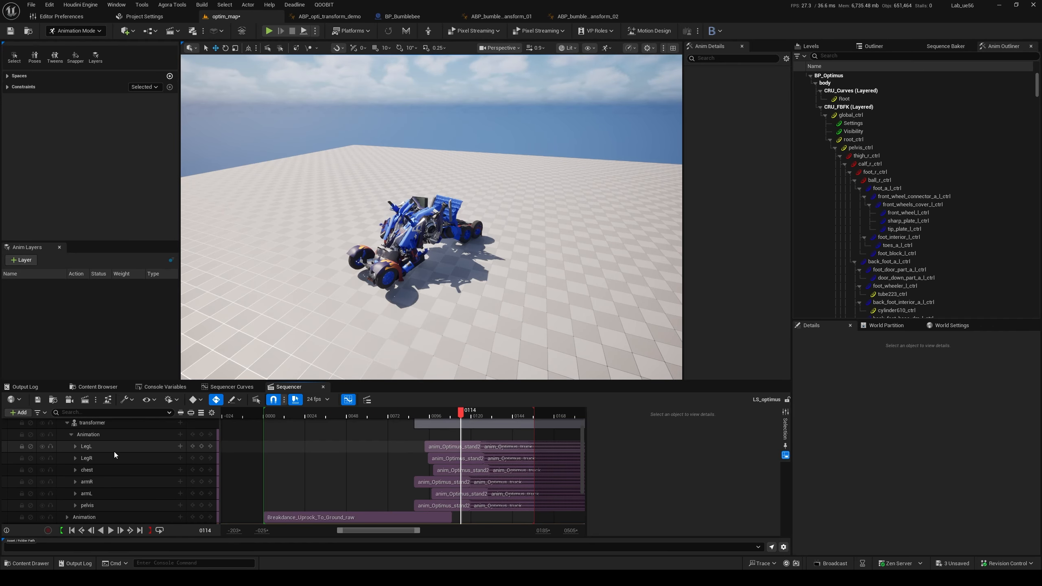
pyautogui.click(114, 451)
pyautogui.keyDown('ctrl'); pyautogui.scroll(3, 411, 470); pyautogui.keyUp('ctrl')
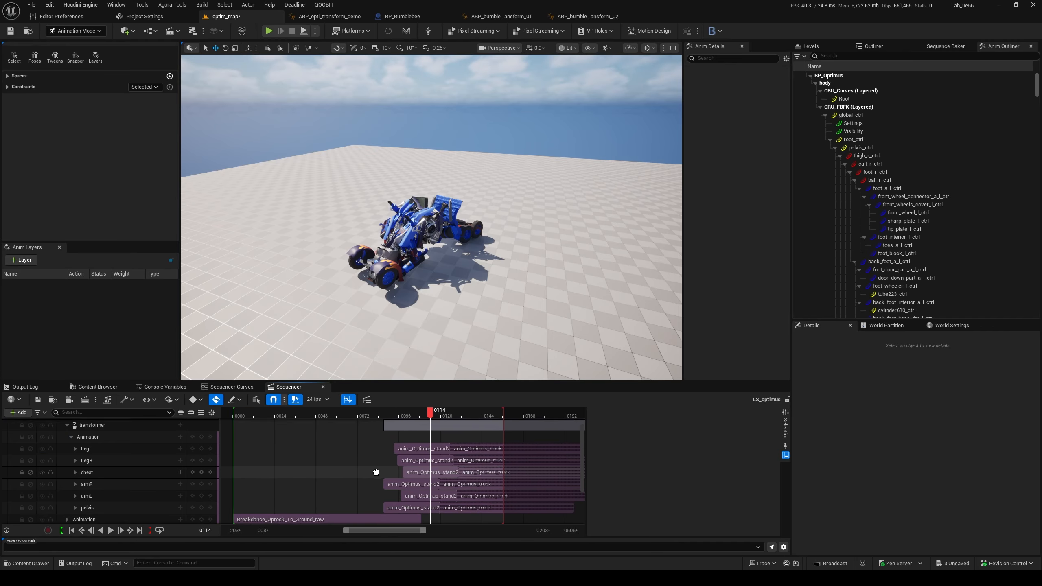
pyautogui.click(464, 450)
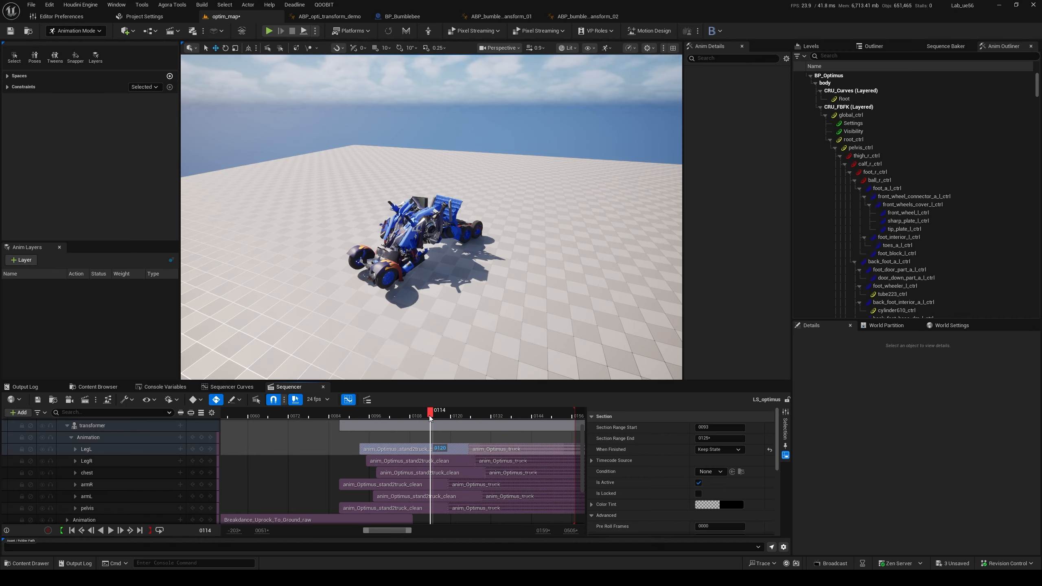
pyautogui.moveTo(429, 417); pyautogui.dragTo(467, 423)
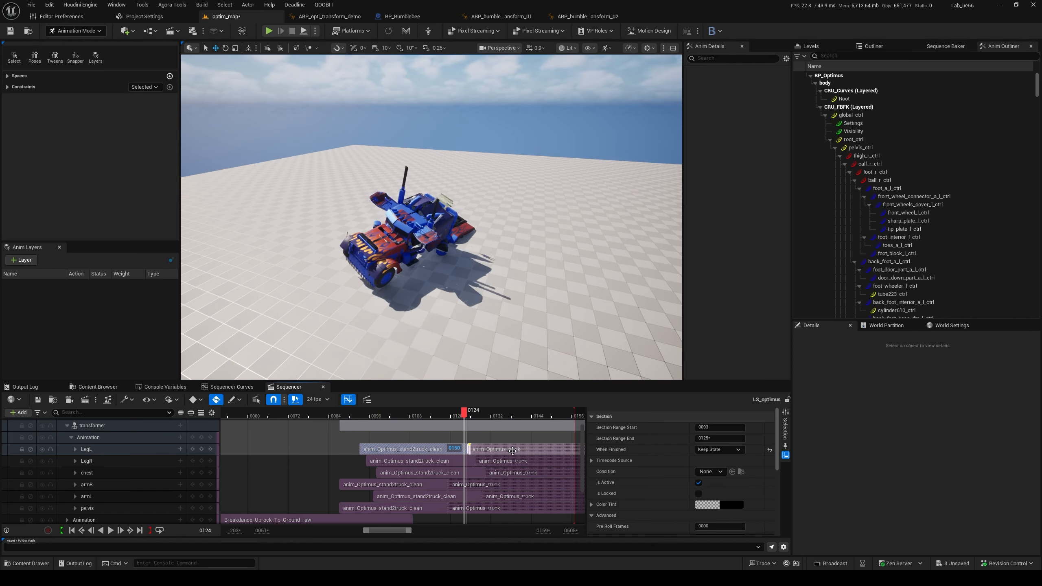
pyautogui.click(513, 450)
pyautogui.press('Right')
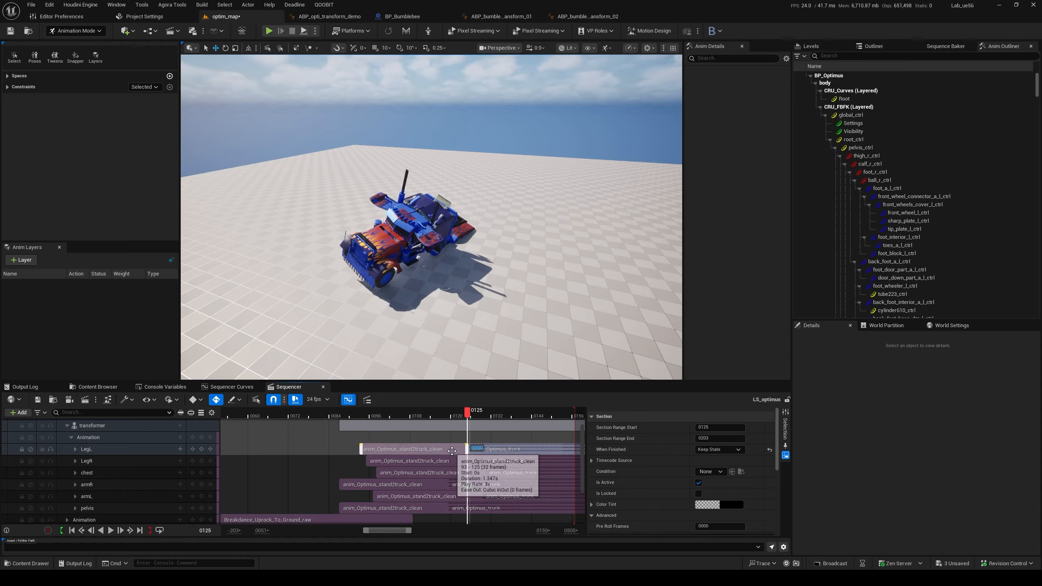
pyautogui.click(452, 451)
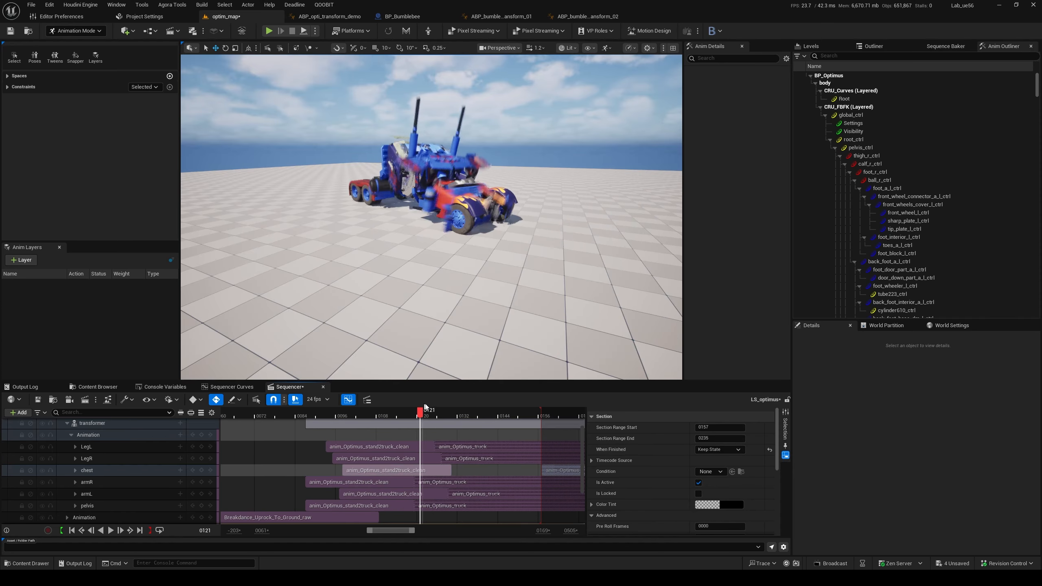
# - Scrub the chest changeover up to frame 134, and move the chest track's truck clip to start at frame 130
pyautogui.moveTo(424, 406)
pyautogui.mouseDown()
pyautogui.moveTo(443, 400)
pyautogui.moveTo(434, 402)
pyautogui.mouseUp()
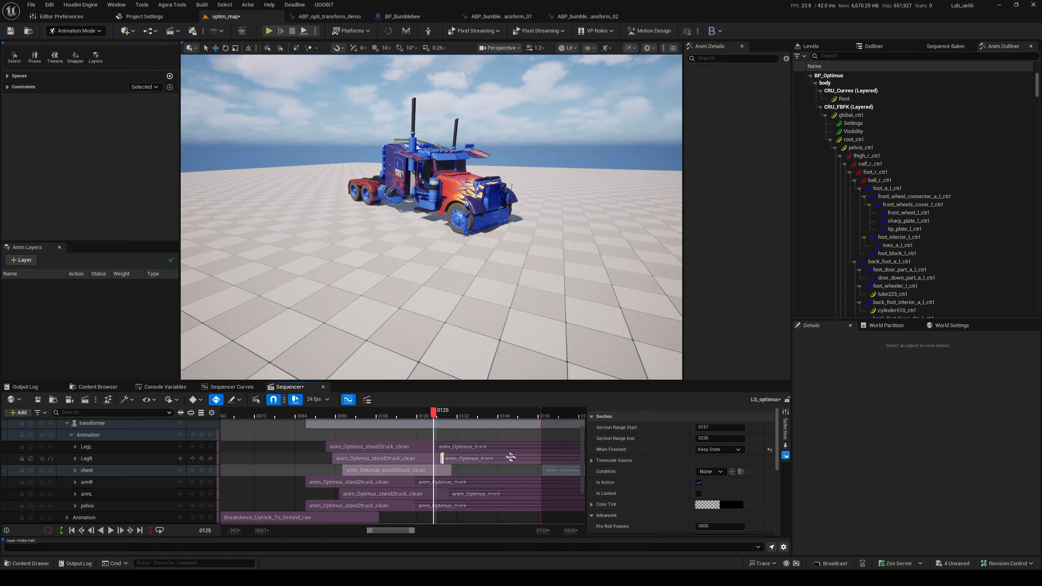
pyautogui.moveTo(433, 410); pyautogui.dragTo(464, 410)
pyautogui.moveTo(545, 470); pyautogui.dragTo(452, 468)
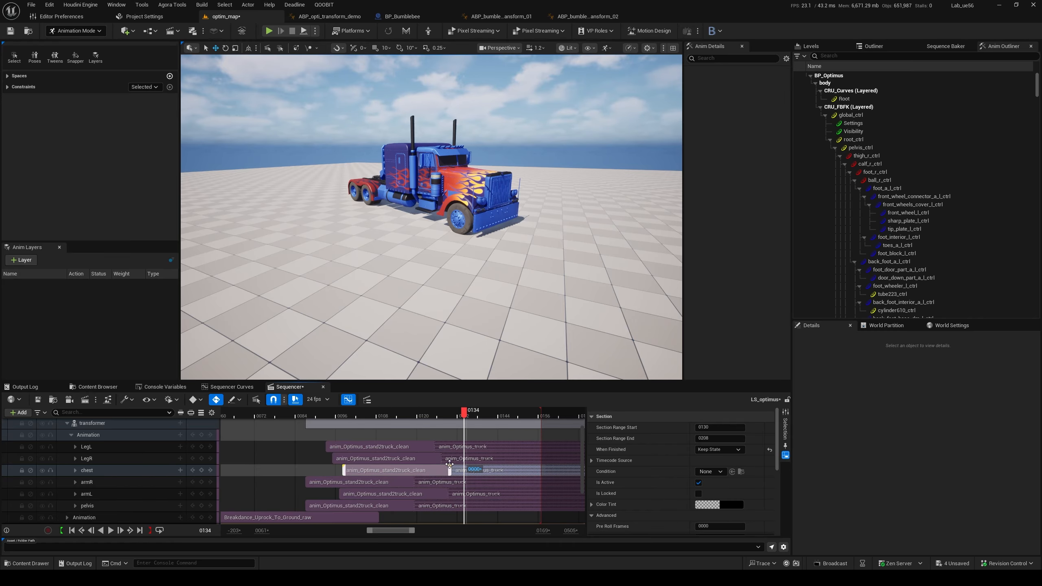
# - Review Optimus's transformation by scrubbing from frame 115 back toward the start and forward to frame 132
pyautogui.moveTo(476, 412); pyautogui.dragTo(400, 425)
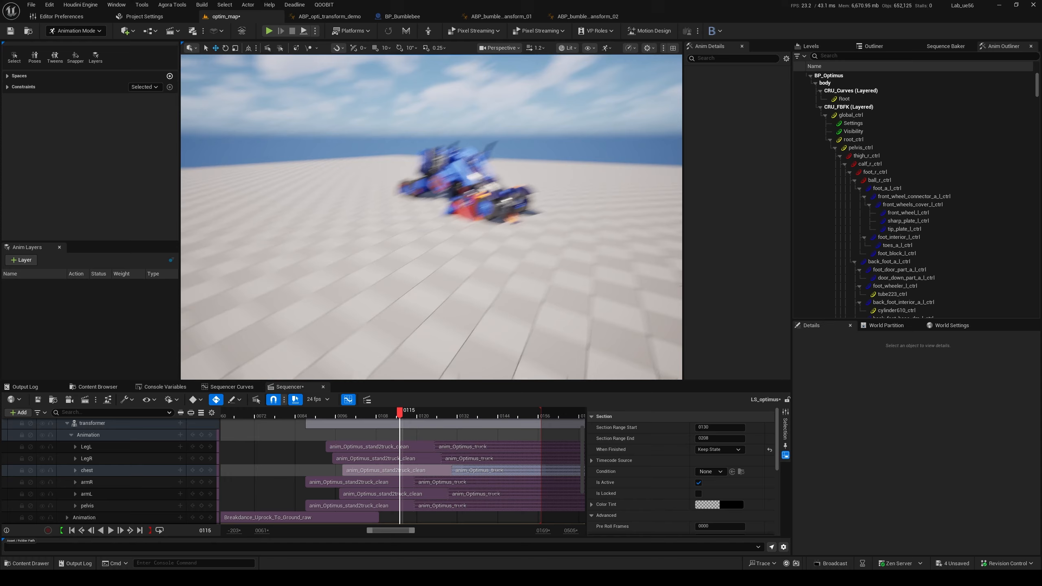
pyautogui.keyDown('ctrl'); pyautogui.scroll(-3, 430, 420); pyautogui.keyUp('ctrl')
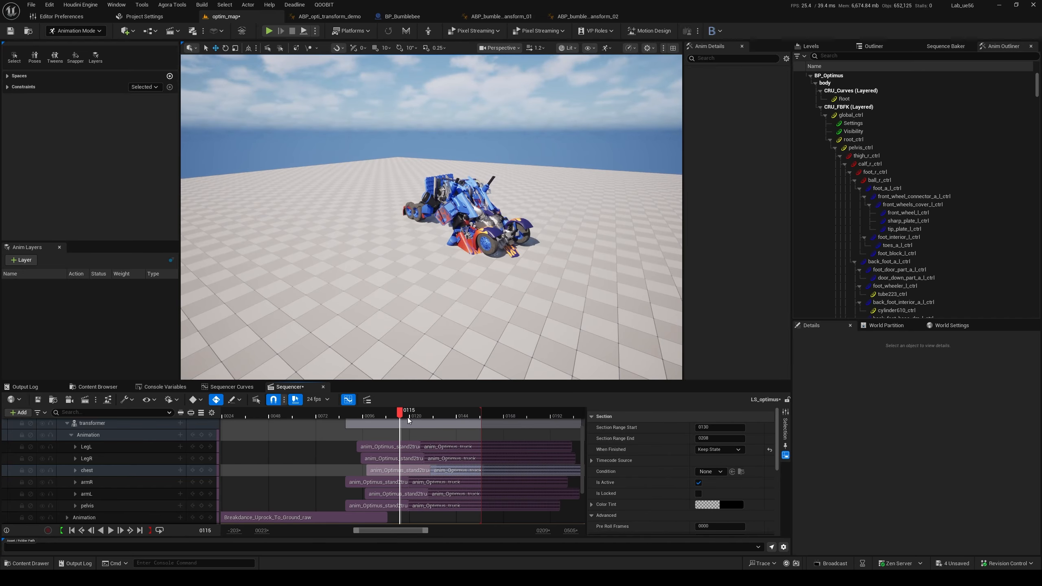
pyautogui.keyDown('alt'); pyautogui.moveTo(431, 223); pyautogui.dragTo(429, 223); pyautogui.keyUp('alt')
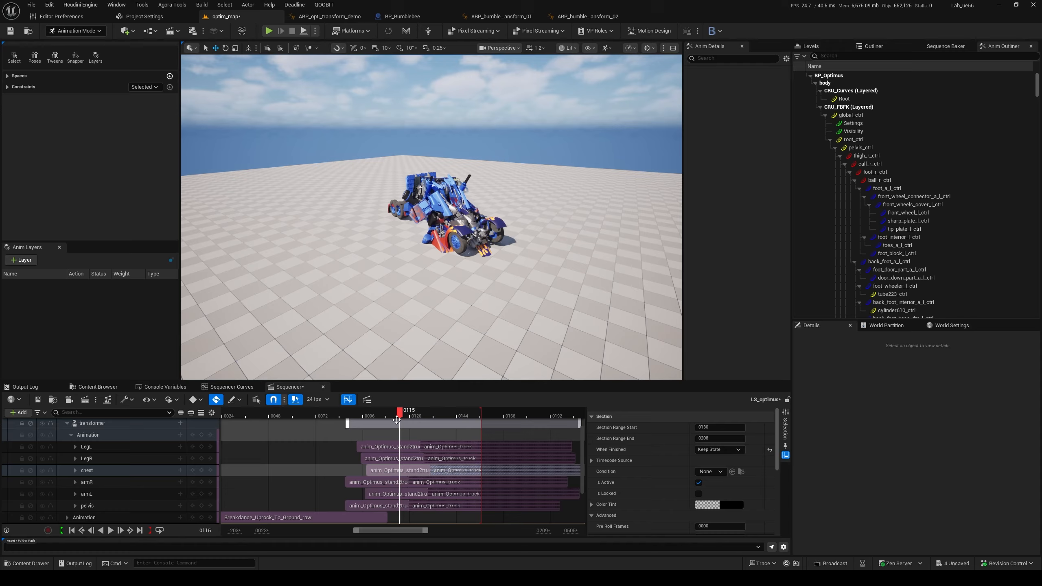
pyautogui.moveTo(394, 419); pyautogui.dragTo(283, 418)
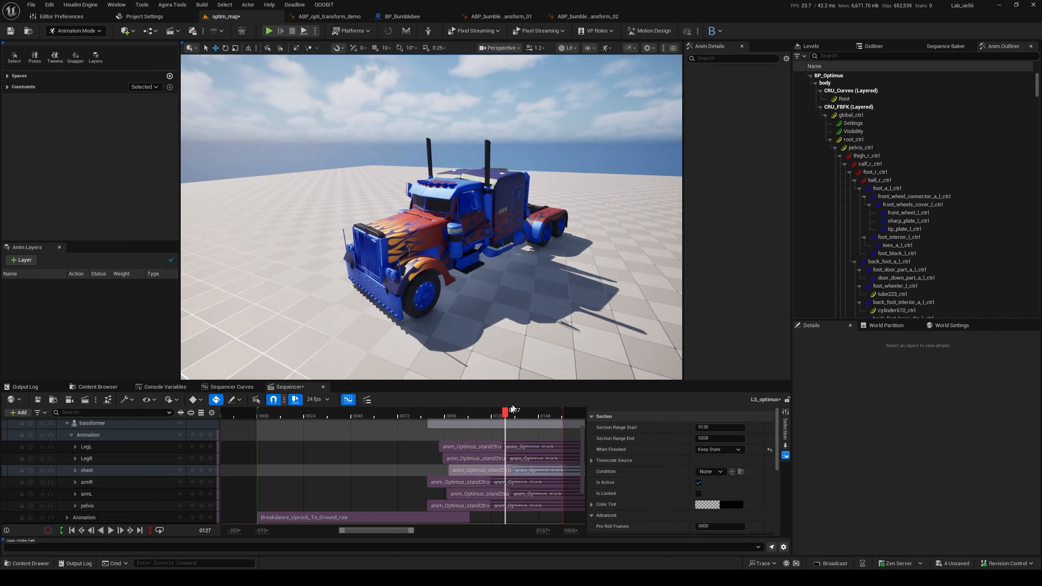
pyautogui.moveTo(512, 408)
pyautogui.mouseDown()
pyautogui.moveTo(433, 410)
pyautogui.moveTo(514, 414)
pyautogui.mouseUp()
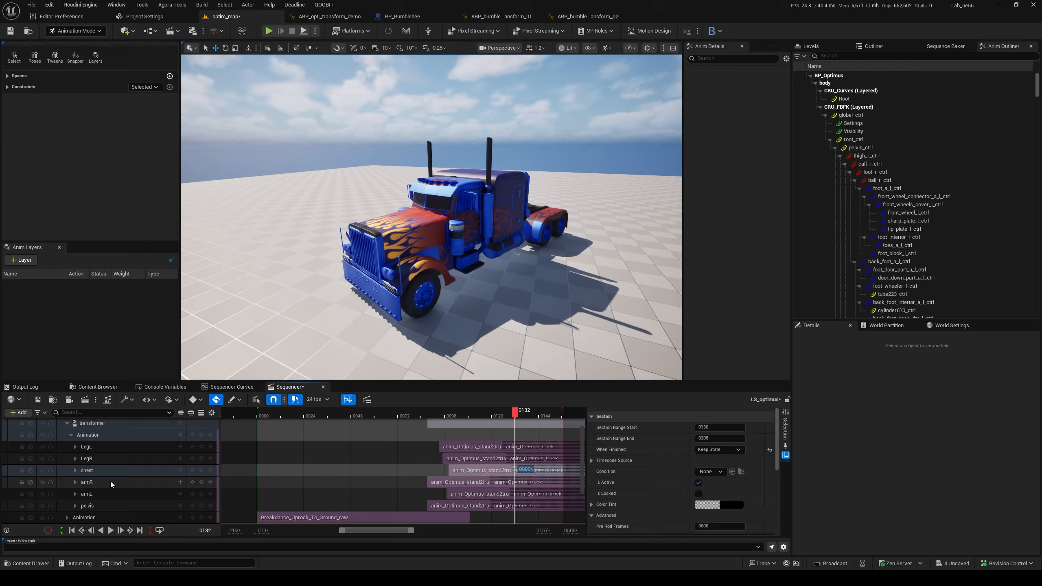
# - Shift the armL track's stand2truck and truck clips later so their changeover falls after frame 132
pyautogui.click(237, 492)
pyautogui.moveTo(423, 495); pyautogui.dragTo(557, 496)
pyautogui.moveTo(387, 470); pyautogui.dragTo(321, 464, button='right')
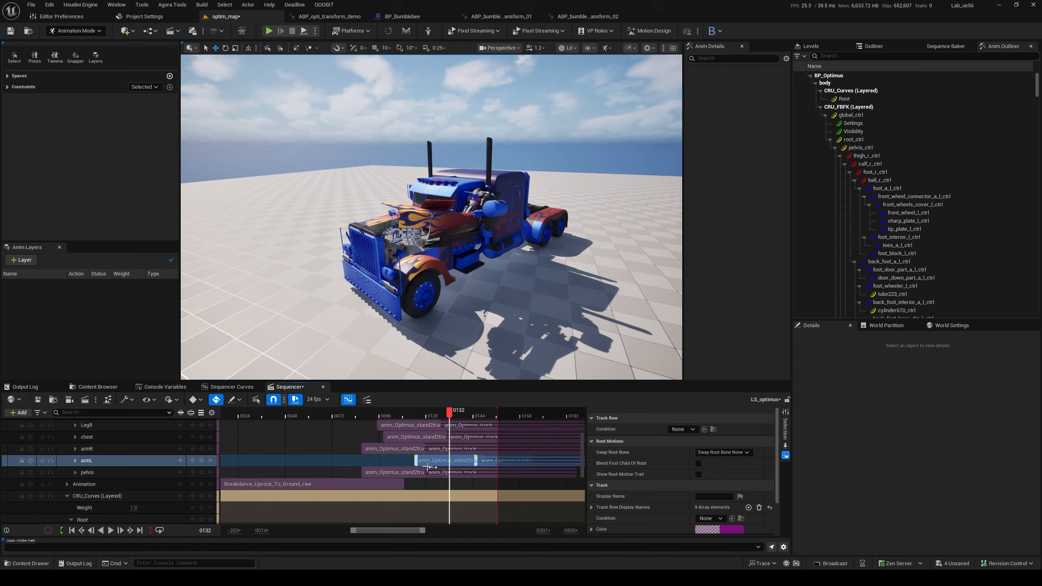
pyautogui.moveTo(501, 467); pyautogui.dragTo(385, 461)
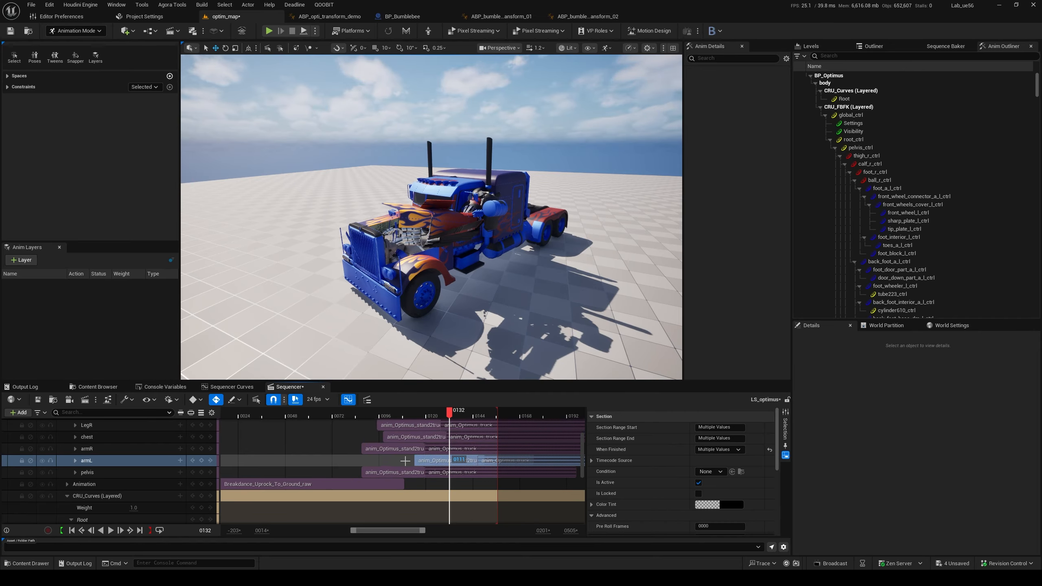
# - Shift the two ArmL keys in the CRU_Curves layer to about frames 117 and 137, and play the transformation
pyautogui.scroll(-3, 405, 460)
pyautogui.scroll(-2, 405, 460)
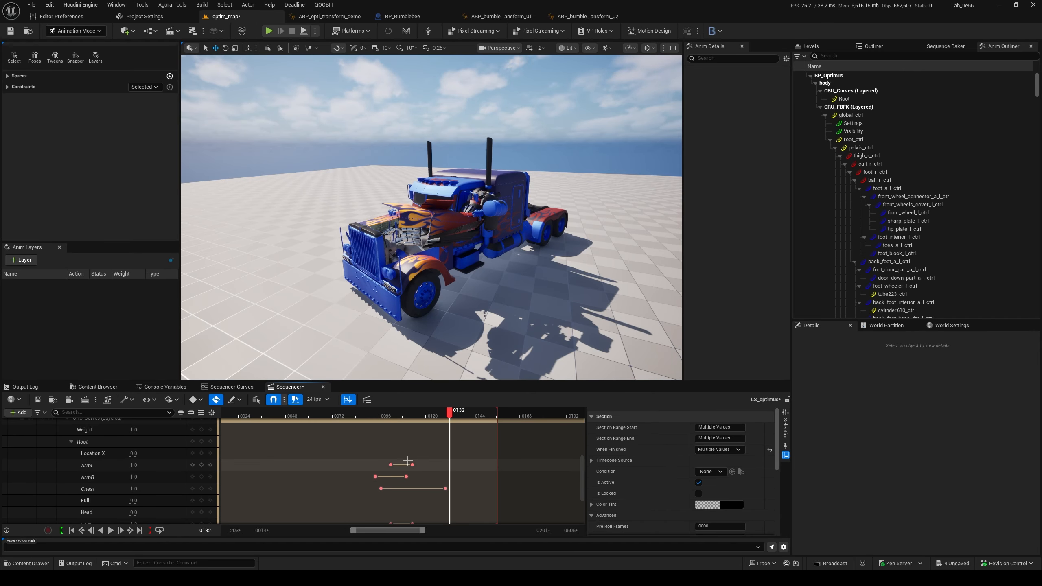
pyautogui.scroll(1, 352, 482)
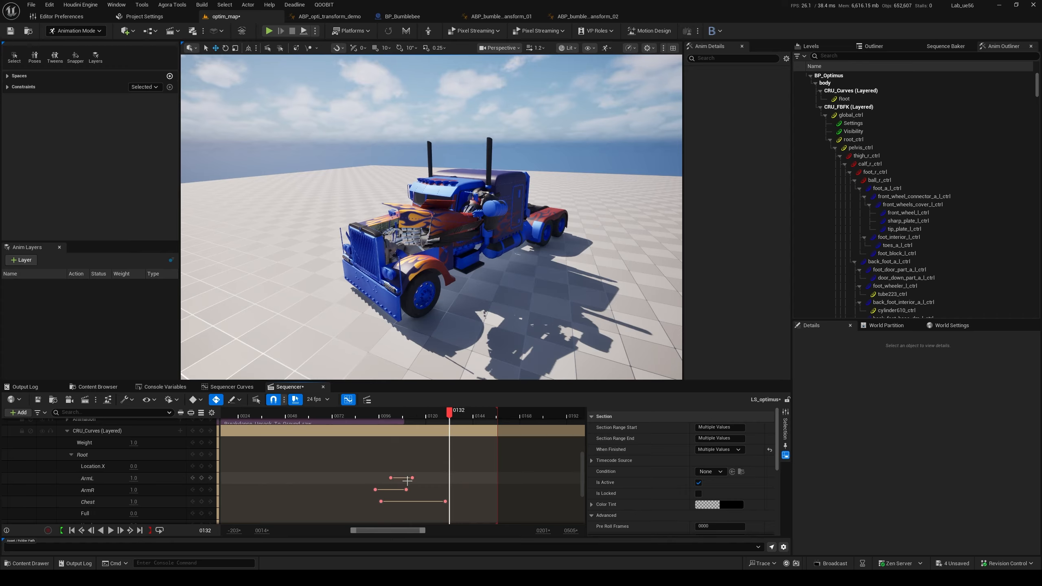
pyautogui.moveTo(411, 479); pyautogui.dragTo(459, 478)
pyautogui.moveTo(390, 477); pyautogui.dragTo(419, 478)
pyautogui.moveTo(420, 416); pyautogui.dragTo(374, 414)
pyautogui.press('space')
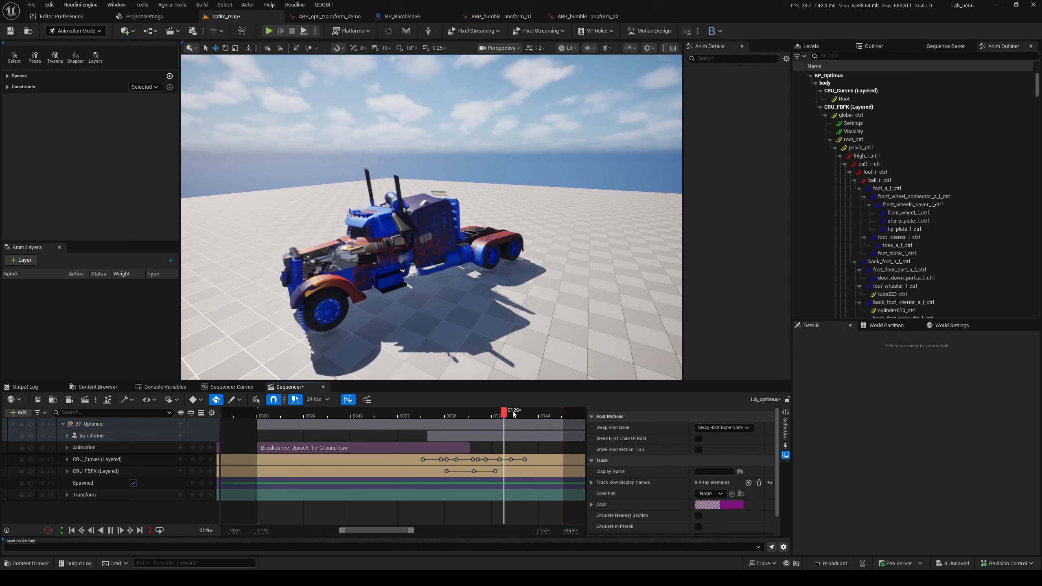
# - Scrub Optimus's transformation back to frame 124, select BP_Optimus, and open its AnimSequence bake settings in Sequence Baker
pyautogui.moveTo(513, 410); pyautogui.dragTo(499, 410)
pyautogui.click(498, 412)
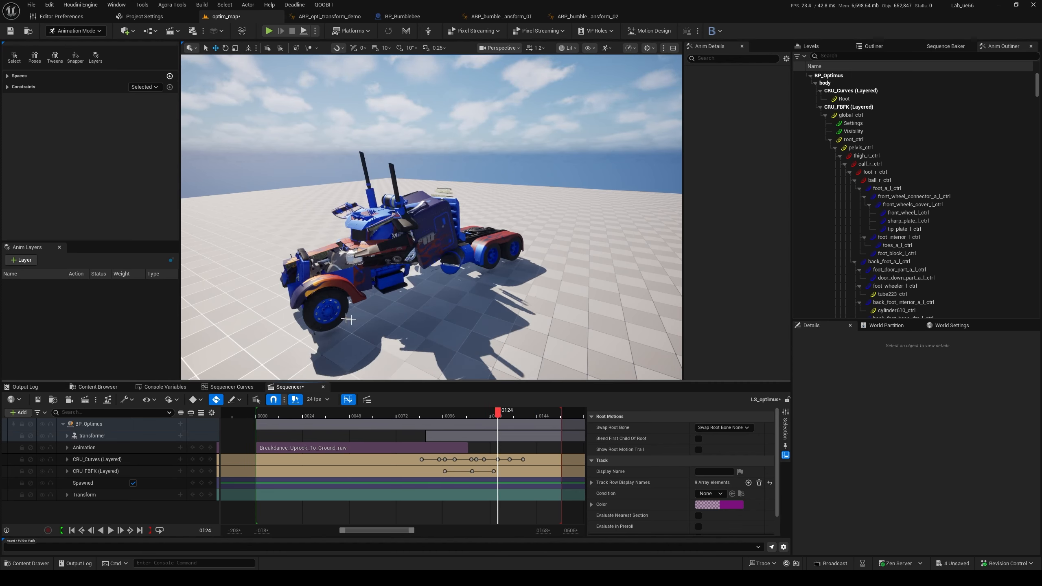
pyautogui.click(119, 424)
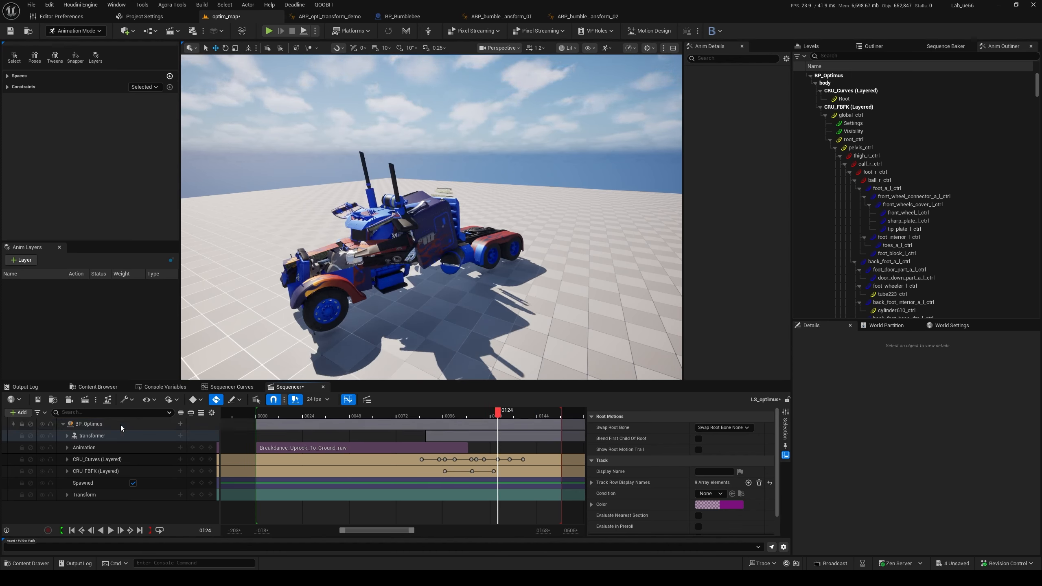
pyautogui.click(941, 46)
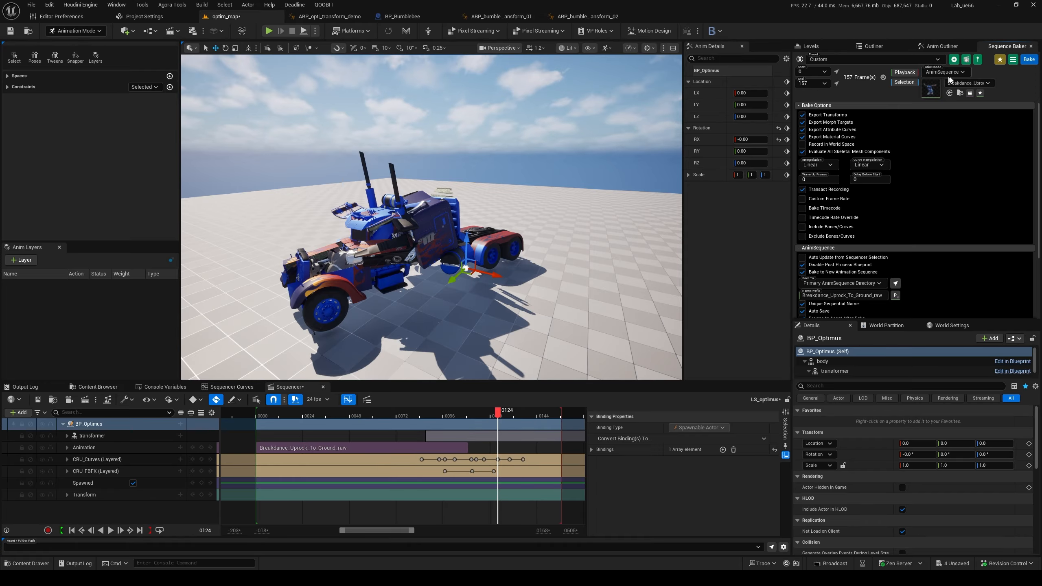
pyautogui.scroll(-2, 953, 90)
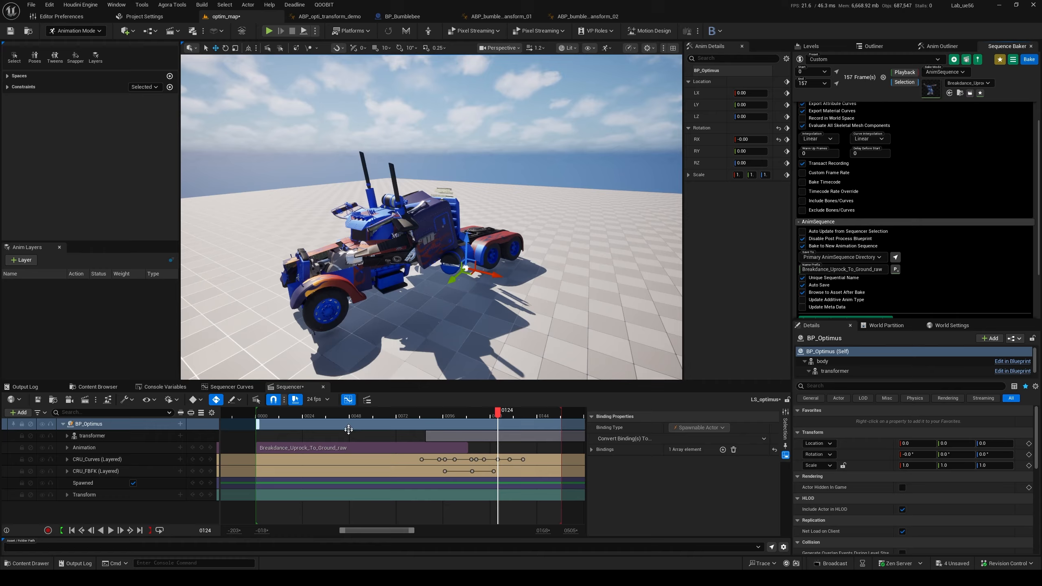
# - Locate the source asset of the Breakdance_Uprock_To_Ground_raw section in the project content, and check the AnimSequence bake options
pyautogui.click(287, 449)
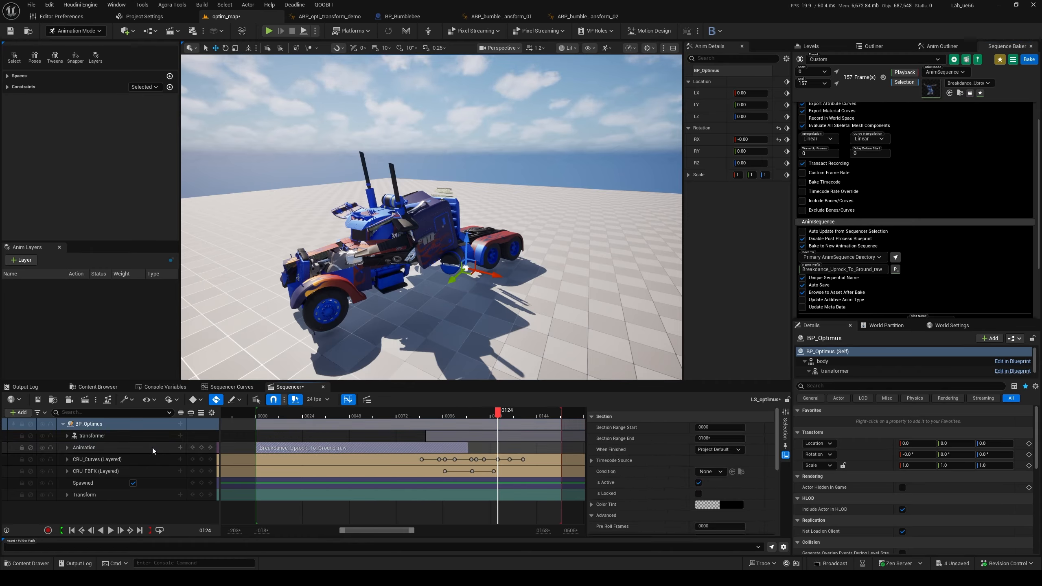
pyautogui.scroll(-2, 648, 477)
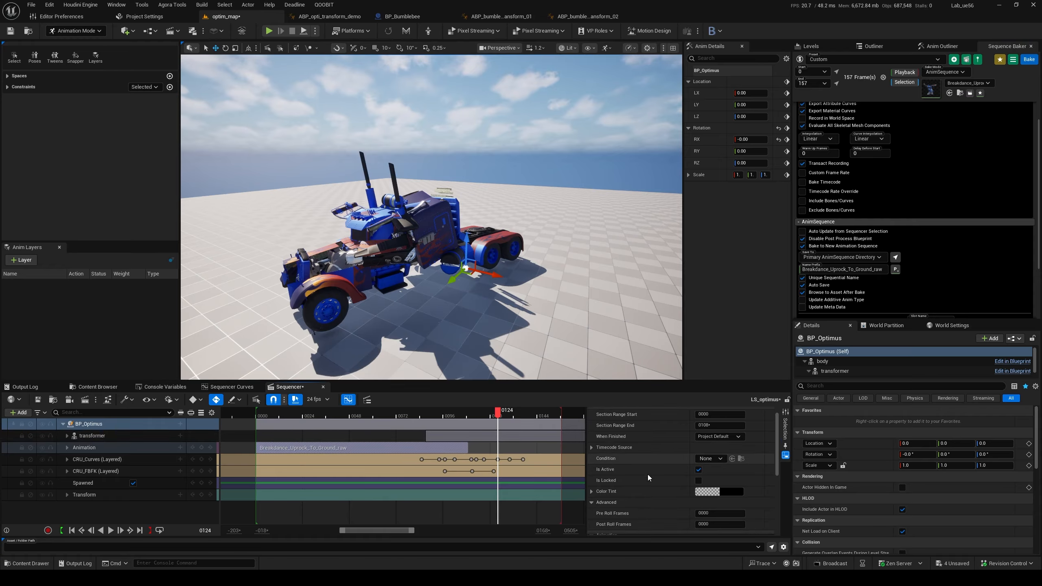
pyautogui.scroll(-2, 738, 505)
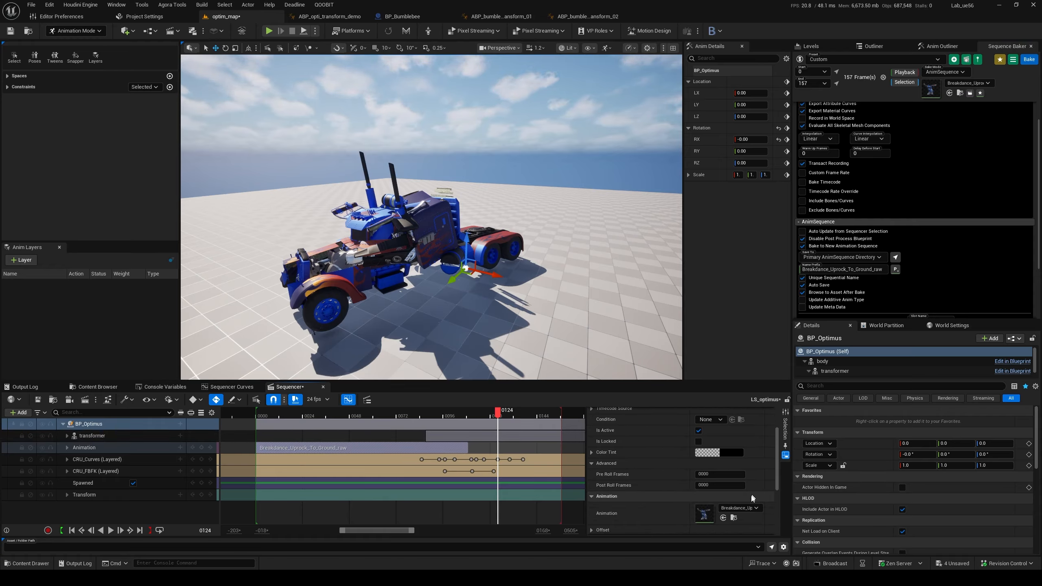
pyautogui.click(733, 517)
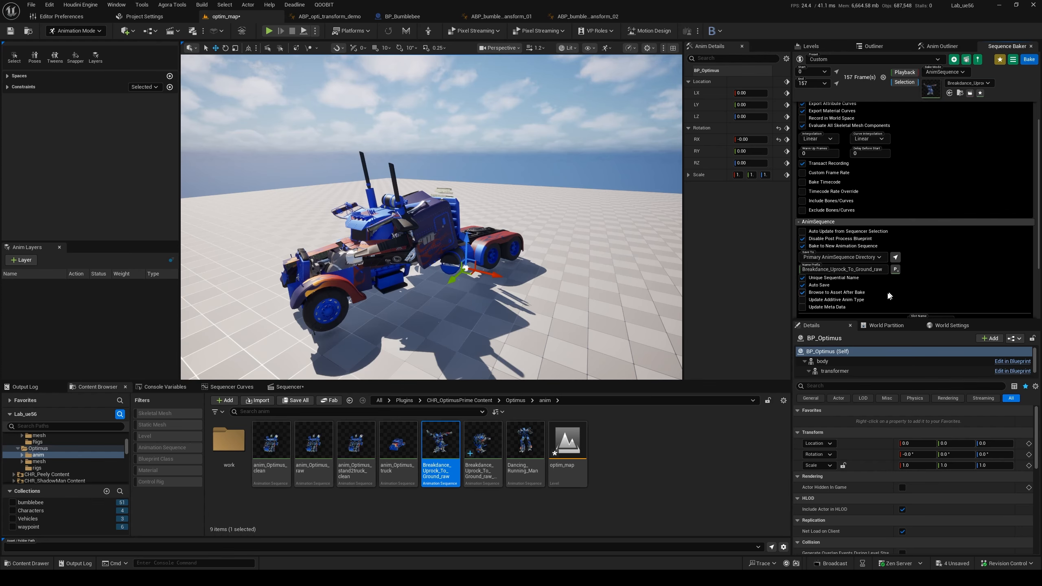
pyautogui.scroll(-1, 931, 296)
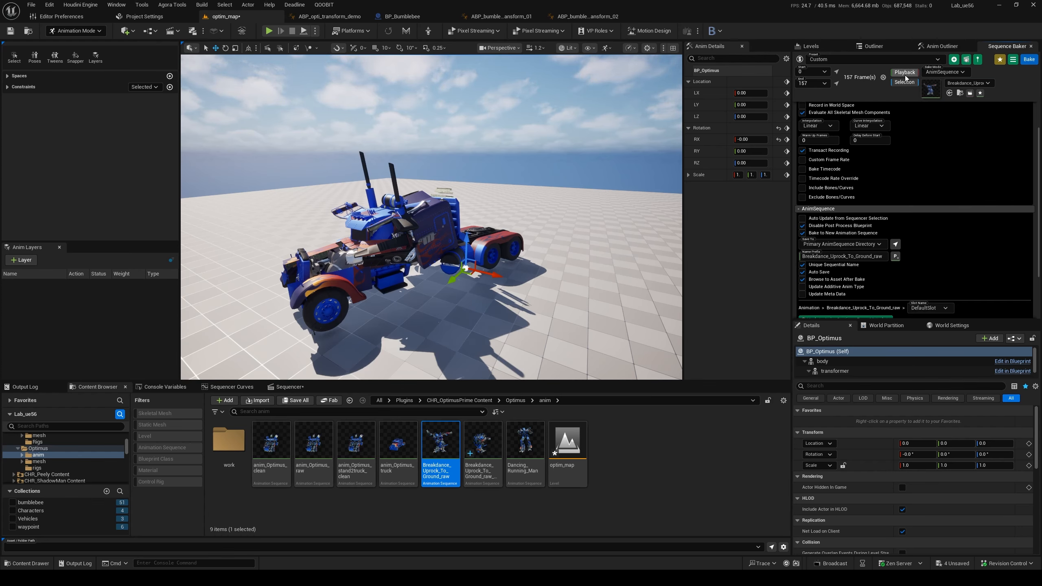
# - Add the Optimus mesh component under BP_Optimus in the sequence and bake frames 0 to 157 to a new AnimSequence
pyautogui.click(304, 389)
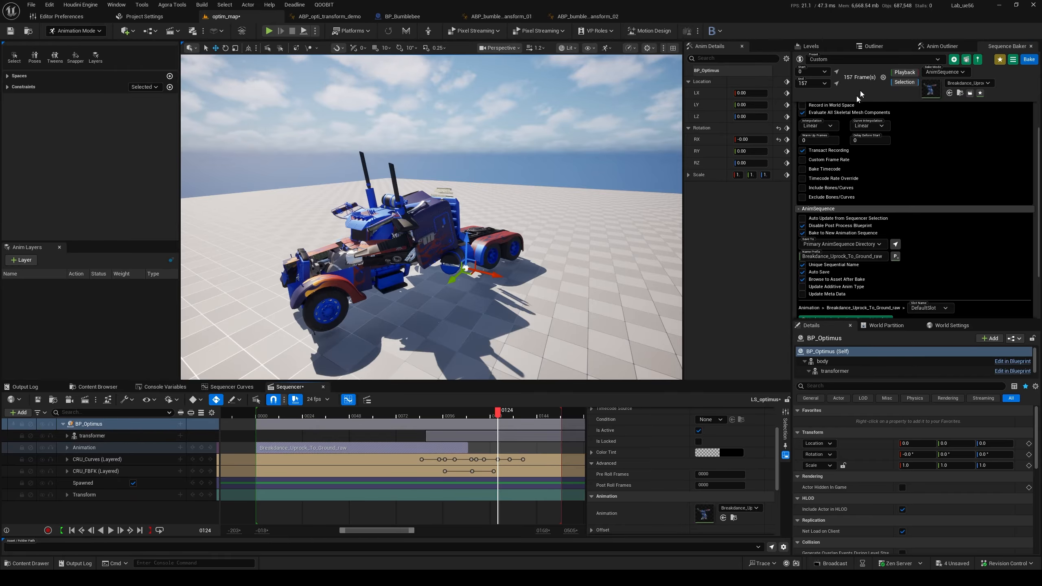
pyautogui.click(180, 424)
pyautogui.click(203, 387)
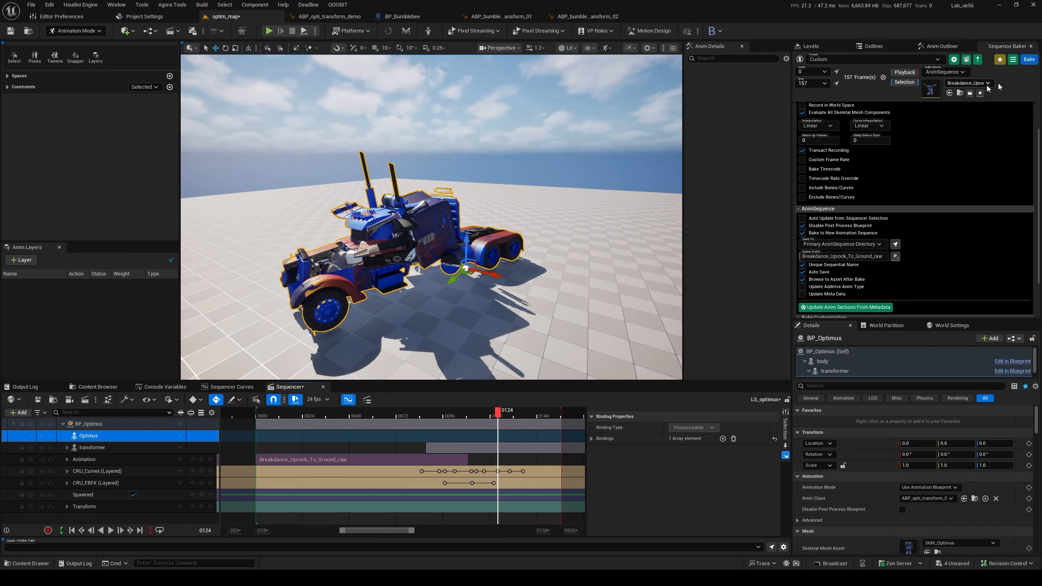
pyautogui.click(1031, 62)
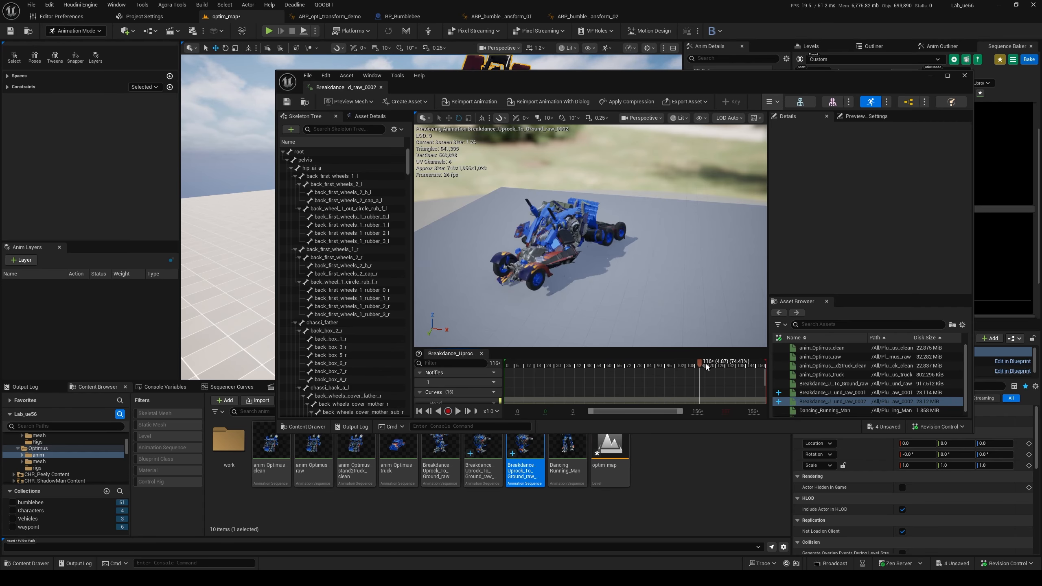
# - Inspect the baked Breakdance_Uprock_To_Ground_raw_0002 animation in its own preview, and check the truck closely in the level around frames 126 to 129
pyautogui.press('w')
pyautogui.moveTo(672, 288)
pyautogui.mouseDown(button='right')
pyautogui.moveTo(652, 305)
pyautogui.moveTo(681, 288)
pyautogui.mouseUp(button='right')
pyautogui.moveTo(661, 363); pyautogui.dragTo(696, 366)
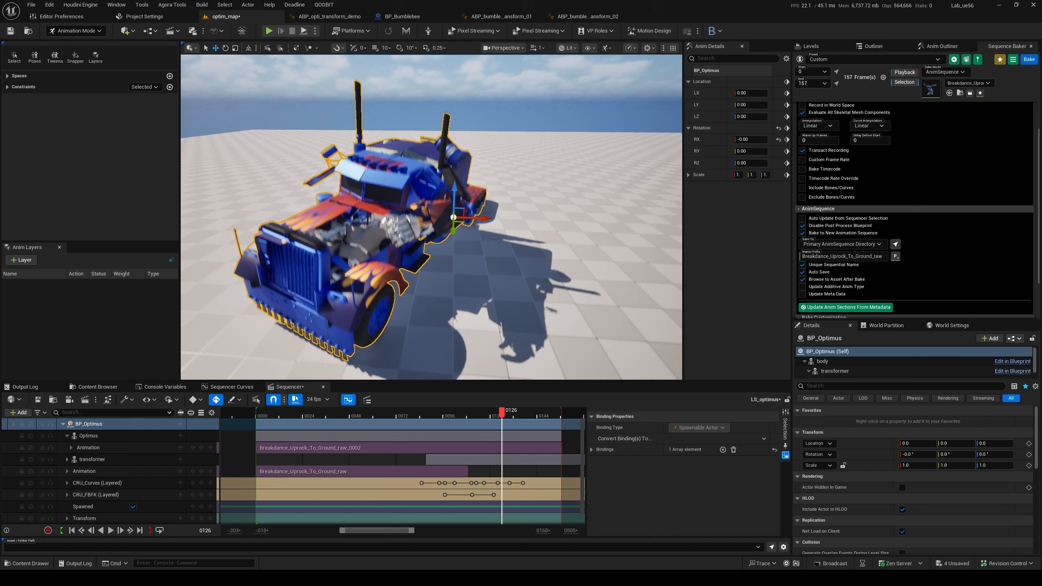
pyautogui.press('w')
pyautogui.moveTo(368, 244); pyautogui.dragTo(369, 245, button='right')
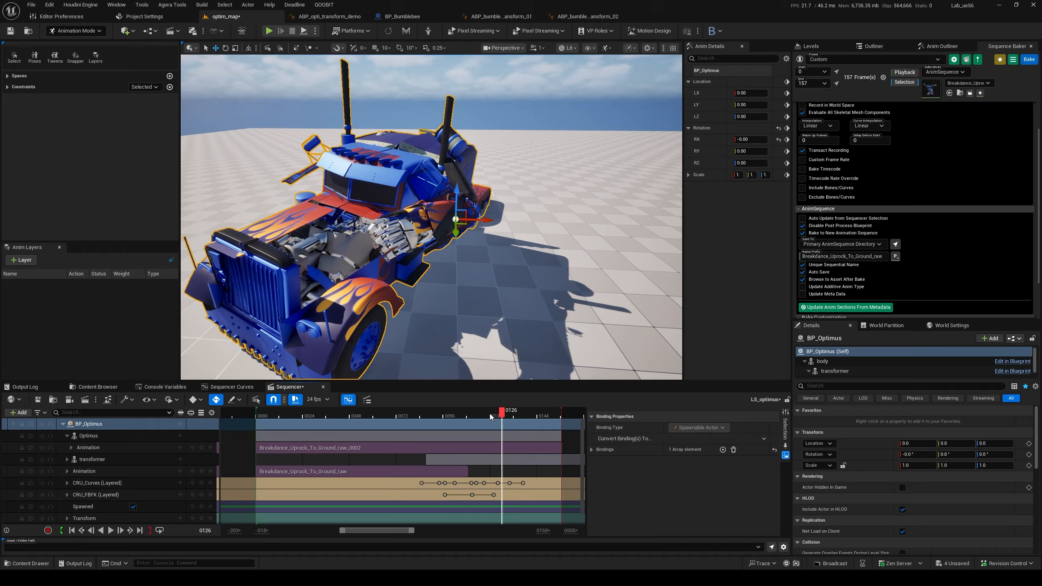
pyautogui.moveTo(490, 416)
pyautogui.mouseDown()
pyautogui.moveTo(481, 416)
pyautogui.moveTo(507, 416)
pyautogui.mouseUp()
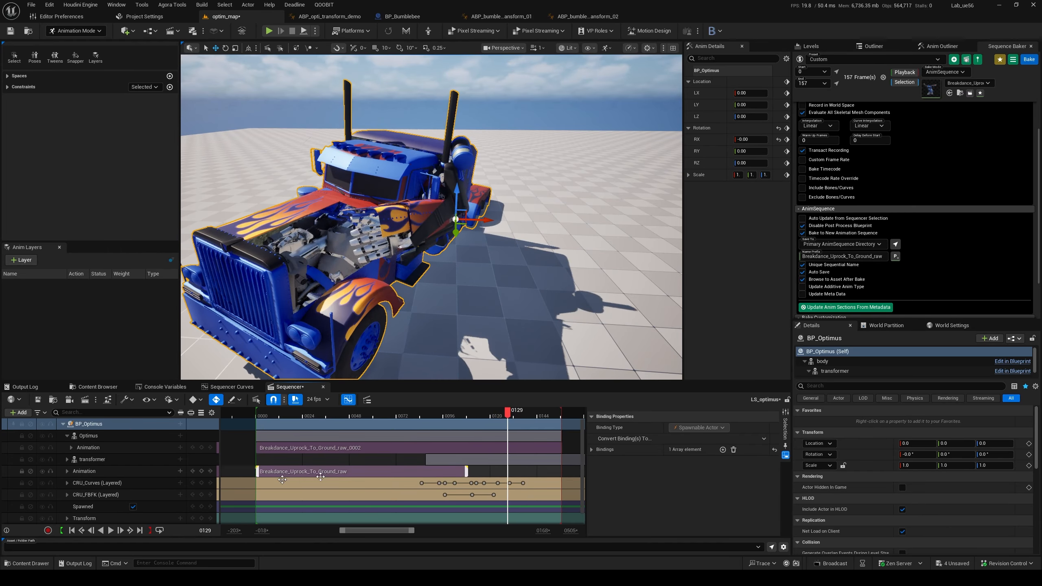
# - Bake the Optimus component to a layered CRU_FBFK rig and rotate clavicle_l_ctrl to about -4.84, -4.99 and 42.07 degrees
pyautogui.click(107, 435)
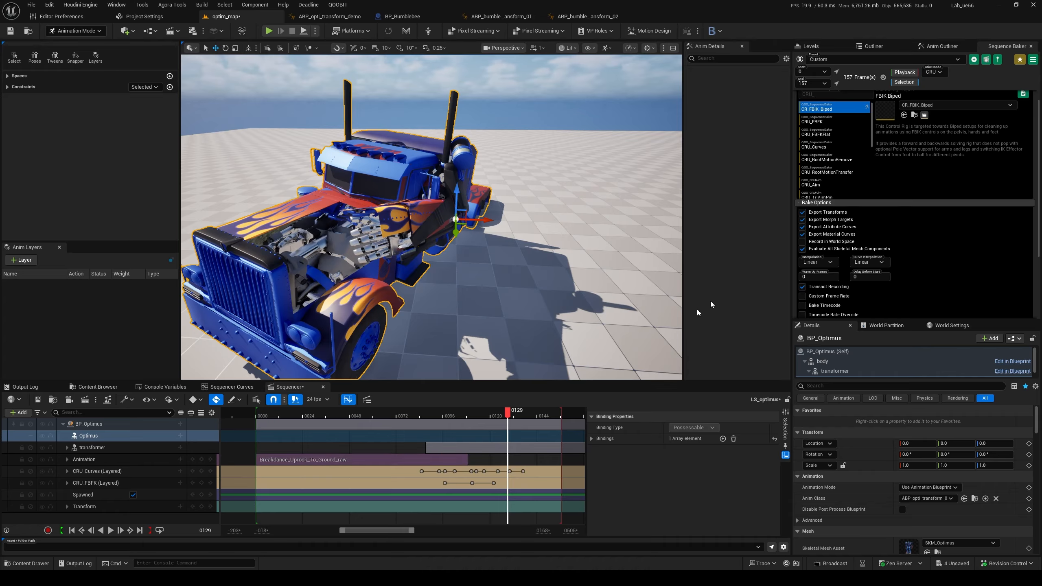
pyautogui.click(832, 121)
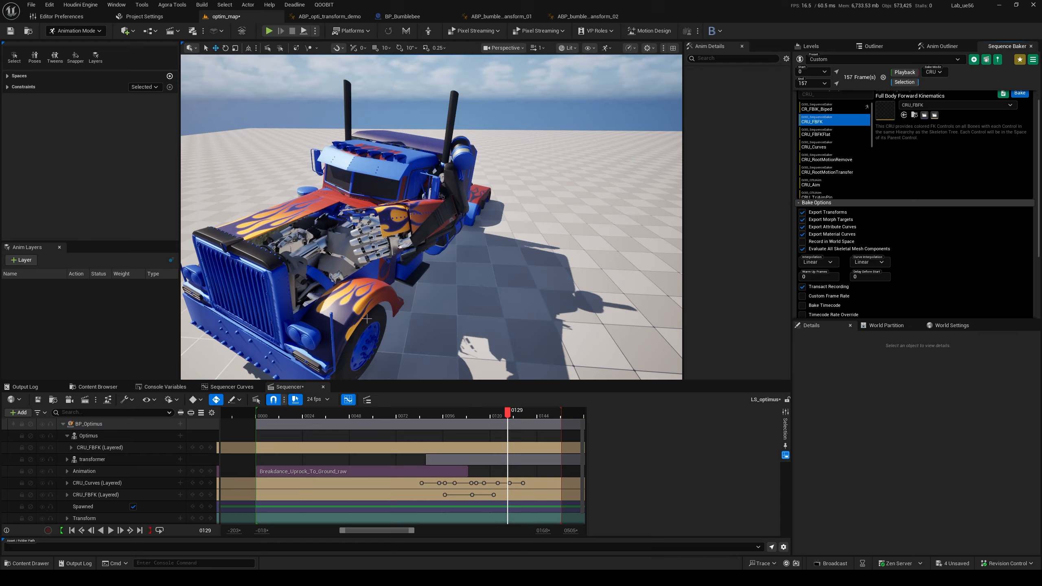
pyautogui.moveTo(412, 266); pyautogui.dragTo(418, 267)
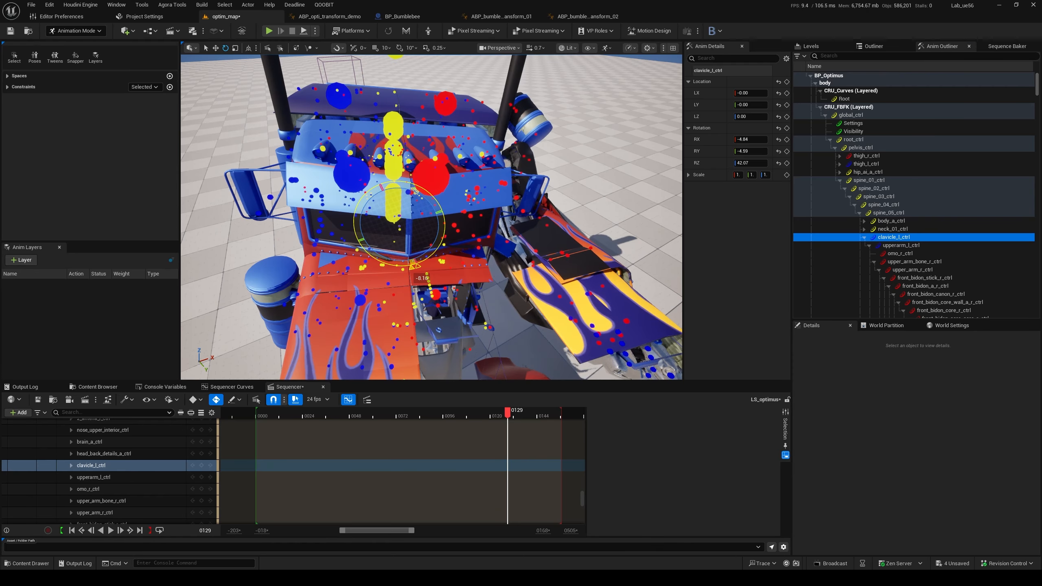
pyautogui.scroll(-2, 418, 267)
pyautogui.moveTo(418, 267); pyautogui.dragTo(398, 267, button='middle')
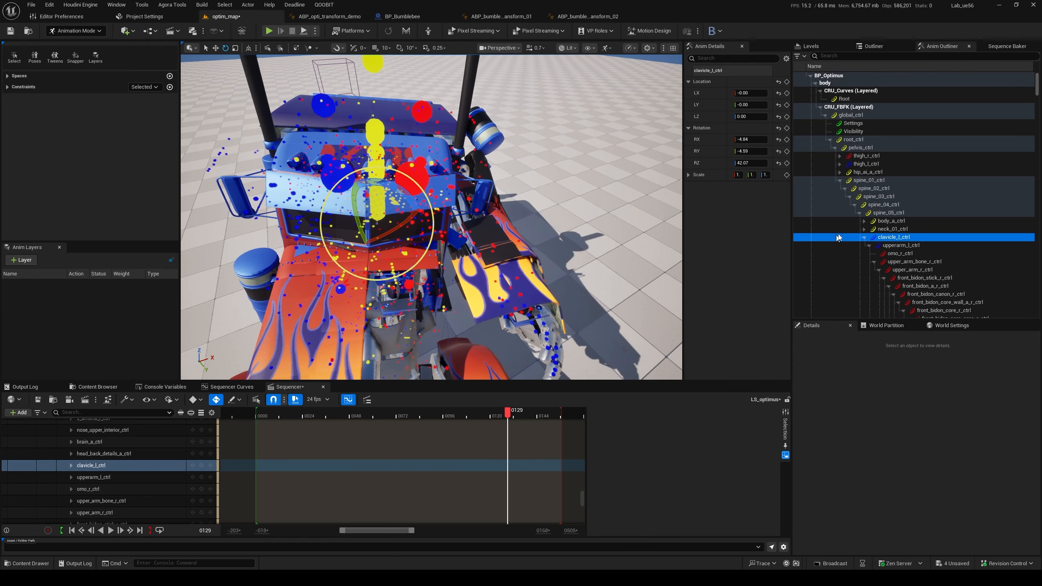
pyautogui.click(908, 246)
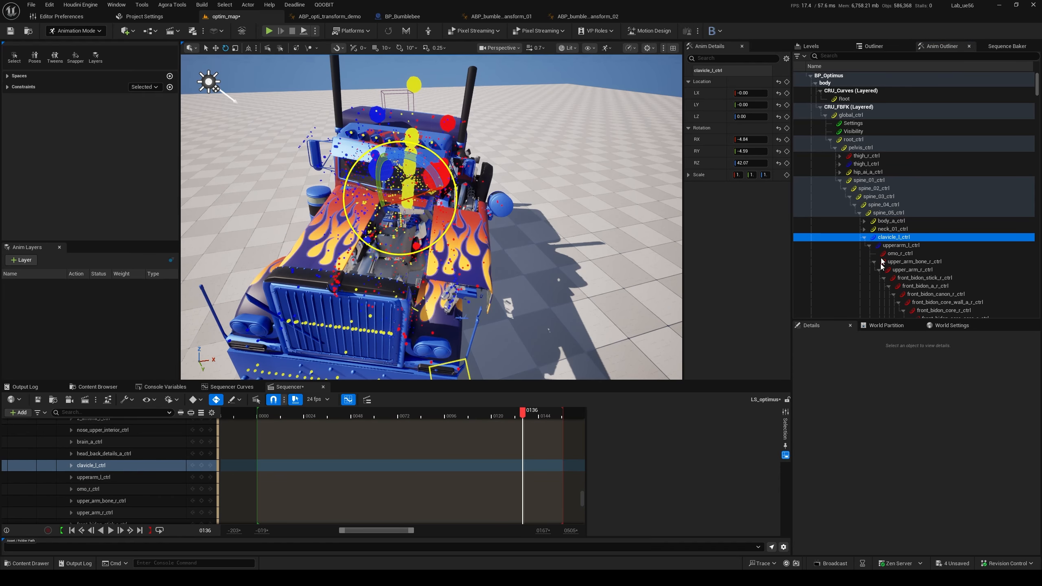
pyautogui.scroll(3, 486, 289)
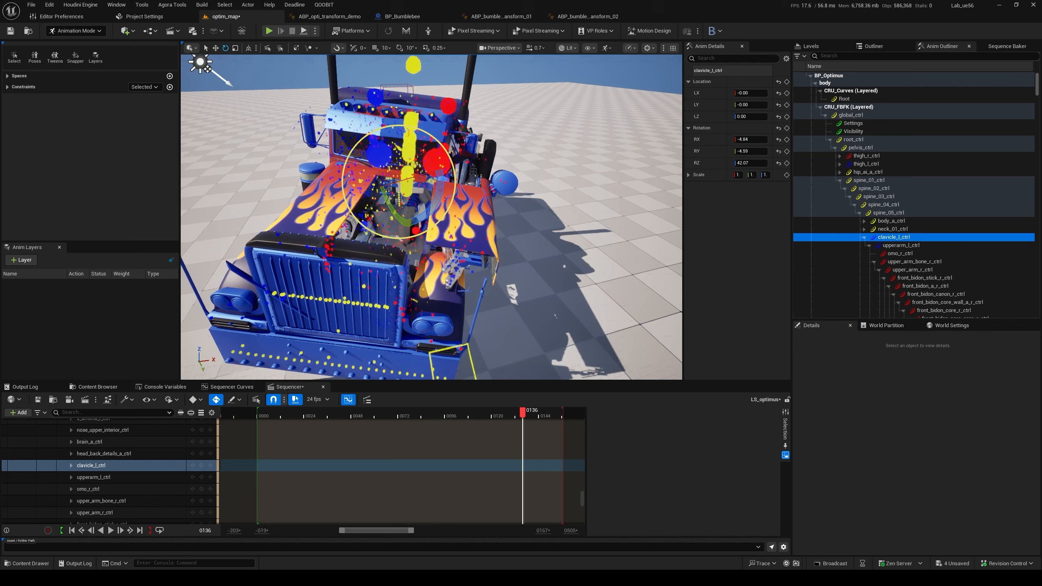
pyautogui.moveTo(433, 195); pyautogui.dragTo(412, 209)
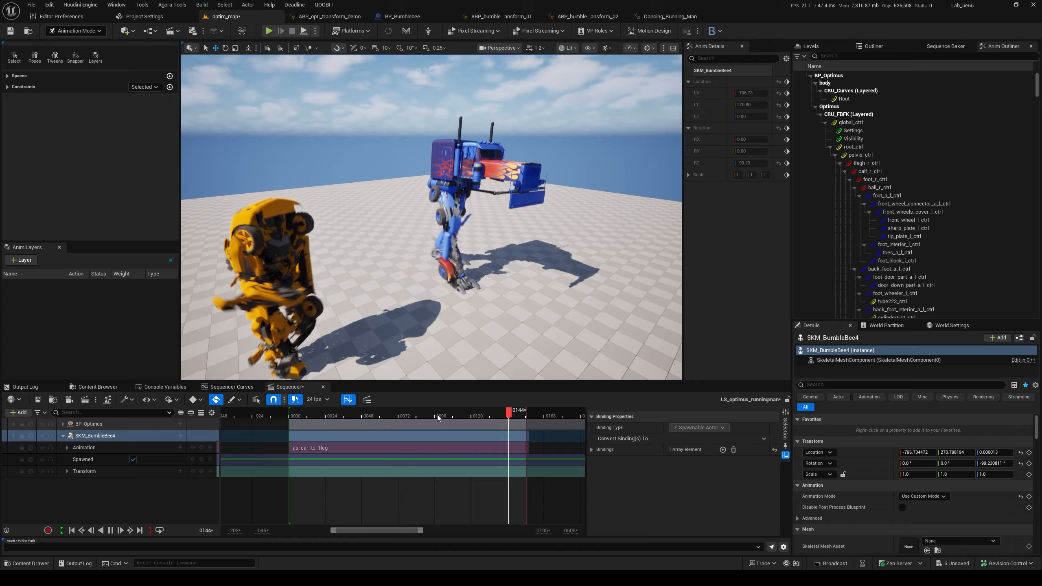
# - Review Bumblebee's as_car_to_1leg motion beside Optimus in the LS_optimus_runningman sequence, scrubbing to frame 123 and back to frame 100
pyautogui.moveTo(399, 414); pyautogui.dragTo(450, 410)
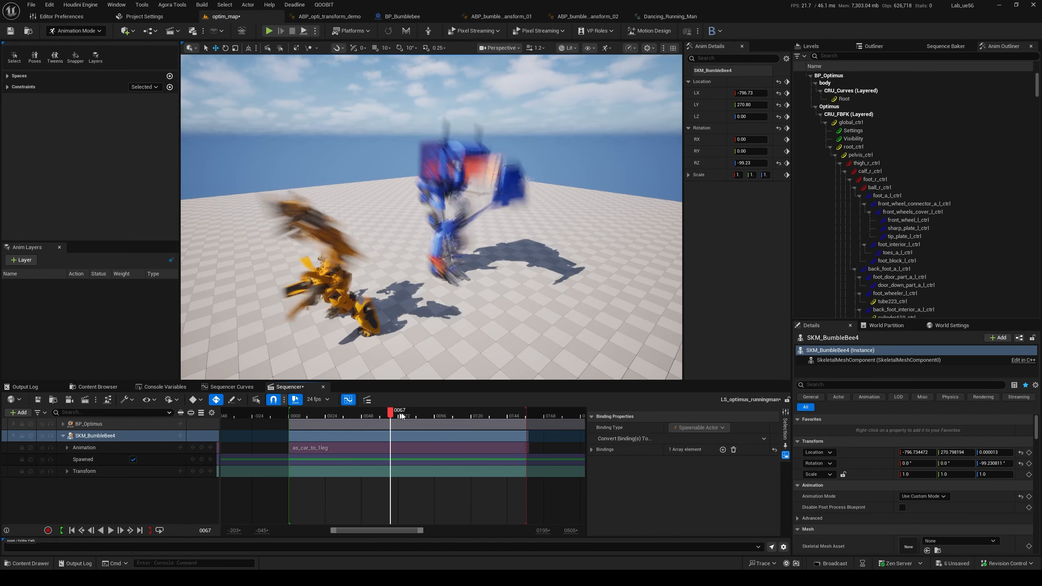
pyautogui.moveTo(449, 417); pyautogui.dragTo(477, 419)
pyautogui.keyDown('alt'); pyautogui.moveTo(460, 296); pyautogui.dragTo(464, 319); pyautogui.keyUp('alt')
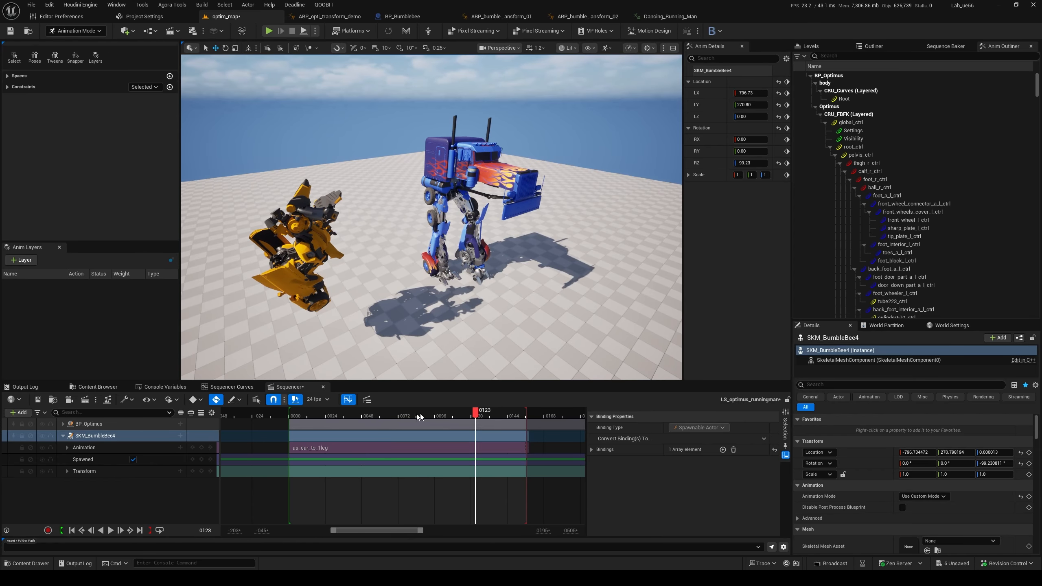
pyautogui.moveTo(419, 417); pyautogui.dragTo(430, 417)
pyautogui.keyDown('alt'); pyautogui.moveTo(451, 263); pyautogui.dragTo(455, 239); pyautogui.keyUp('alt')
pyautogui.moveTo(426, 414)
pyautogui.mouseDown()
pyautogui.moveTo(371, 413)
pyautogui.moveTo(440, 414)
pyautogui.mouseUp()
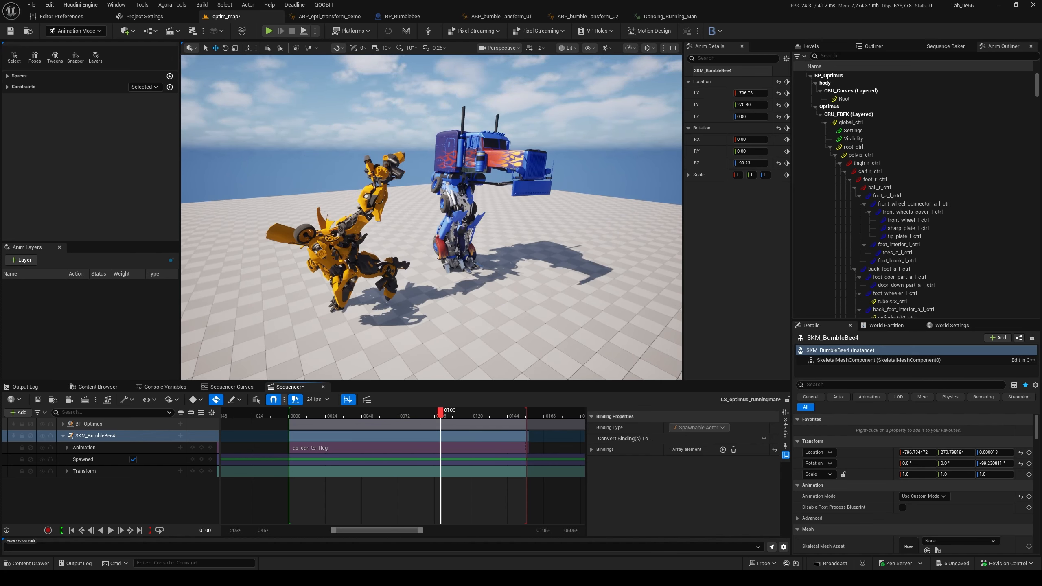